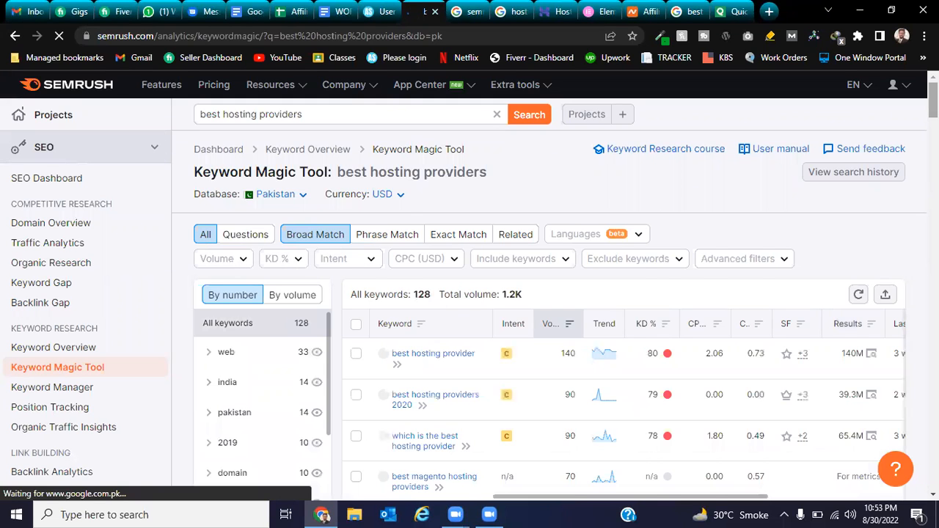
# Sort the "best hosting providers" keyword list by keyword difficulty in ascending order.
pyautogui.scroll(-3, 550, 294)
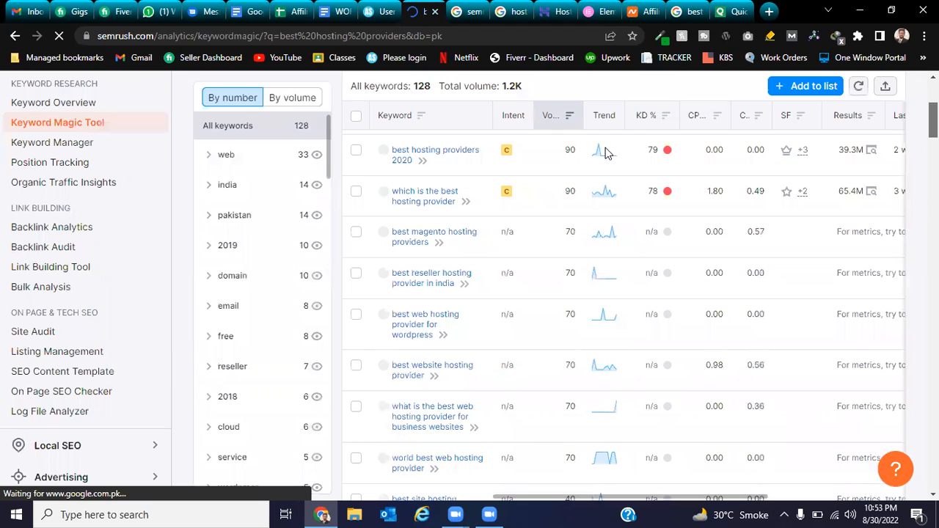
pyautogui.click(650, 117)
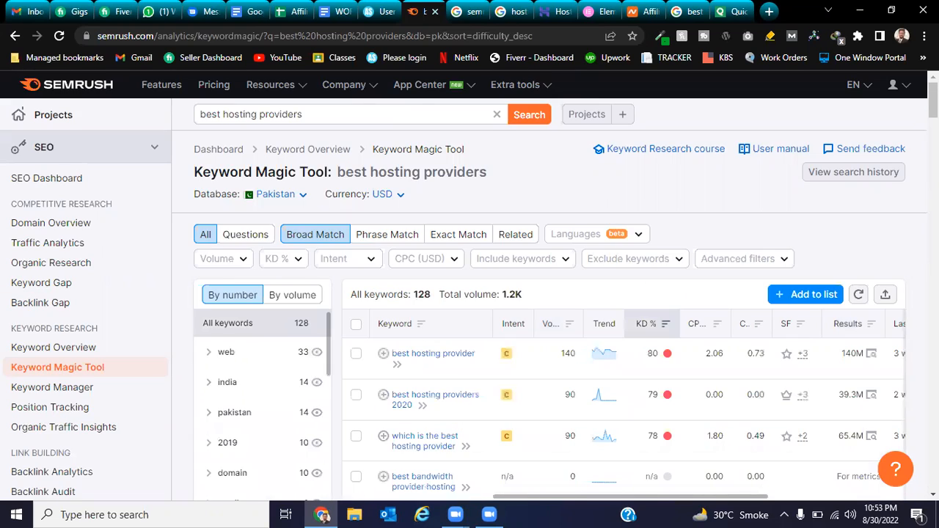
pyautogui.scroll(-3, 559, 319)
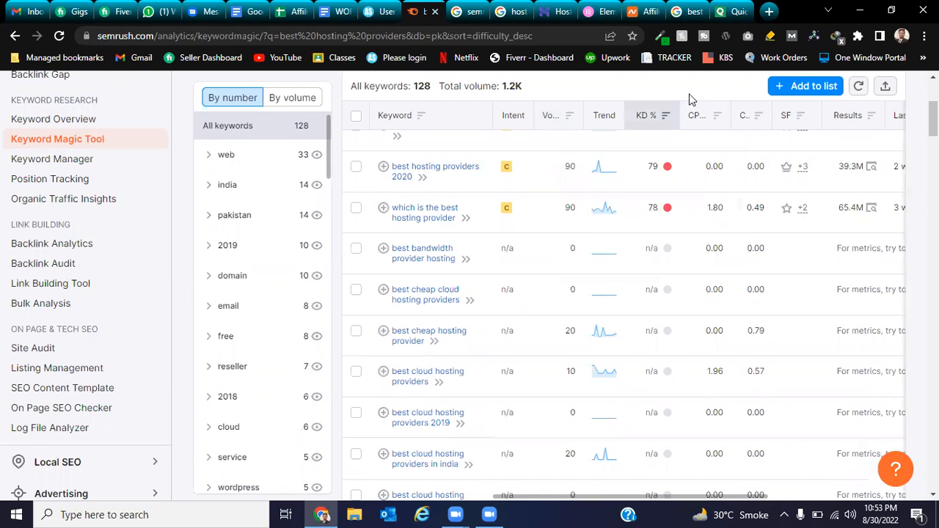
pyautogui.moveTo(649, 119)
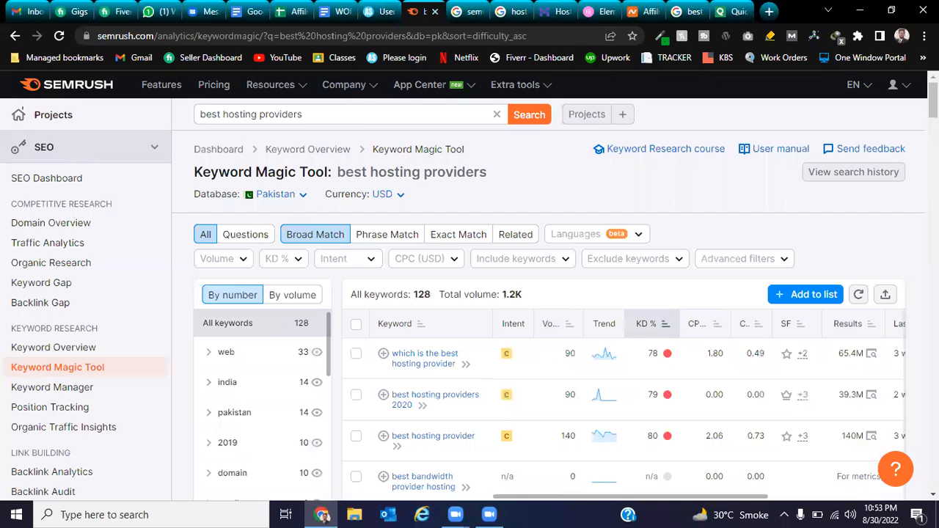
pyautogui.scroll(-2, 550, 293)
pyautogui.scroll(-1, 780, 237)
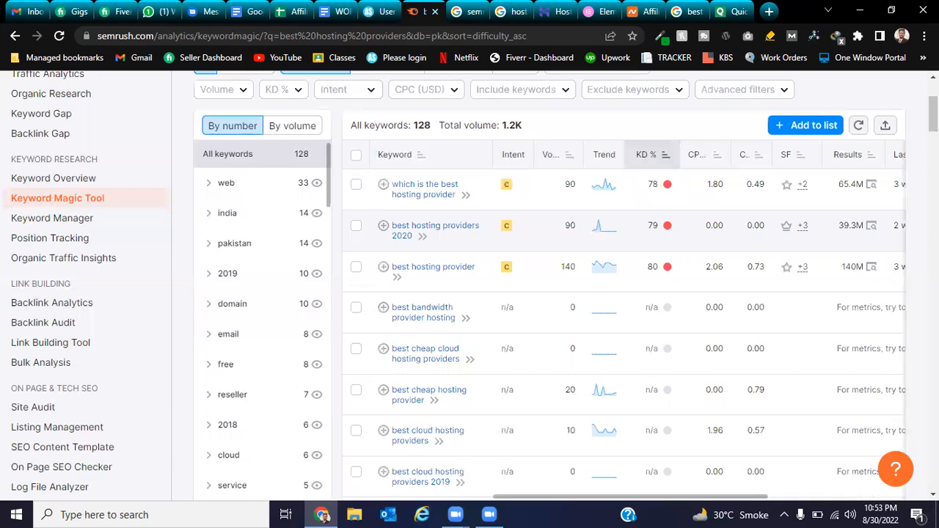
pyautogui.scroll(1, 471, 286)
pyautogui.scroll(2, 469, 287)
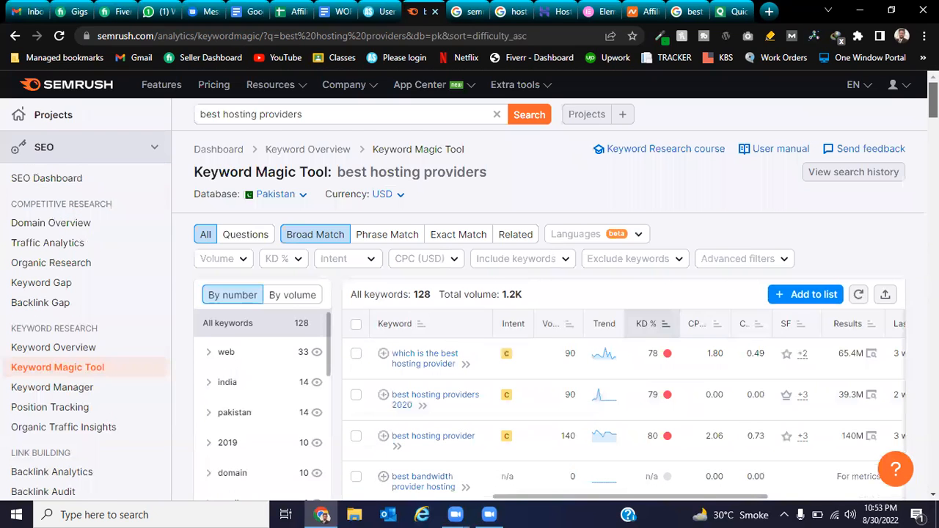
# Set the keyword database to Vietnam and look through the reloaded keyword list.
pyautogui.scroll(-1, 304, 161)
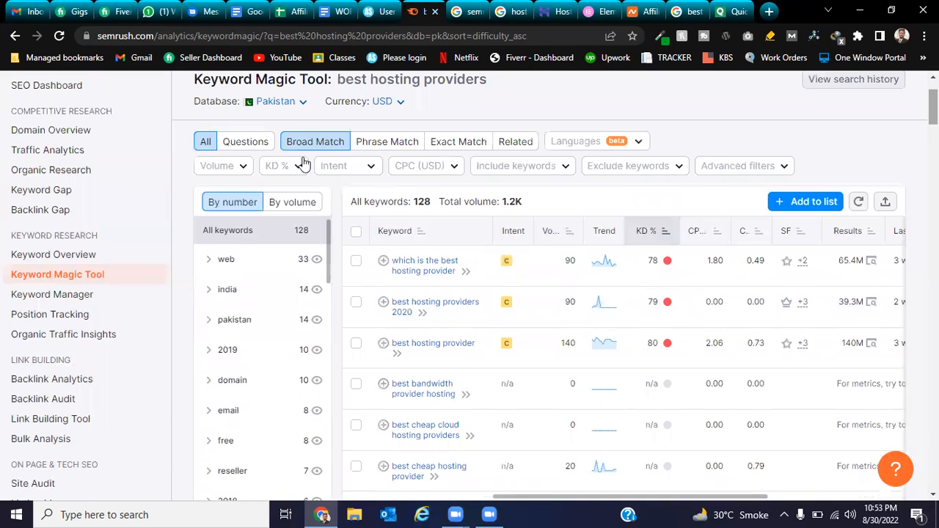
pyautogui.click(292, 108)
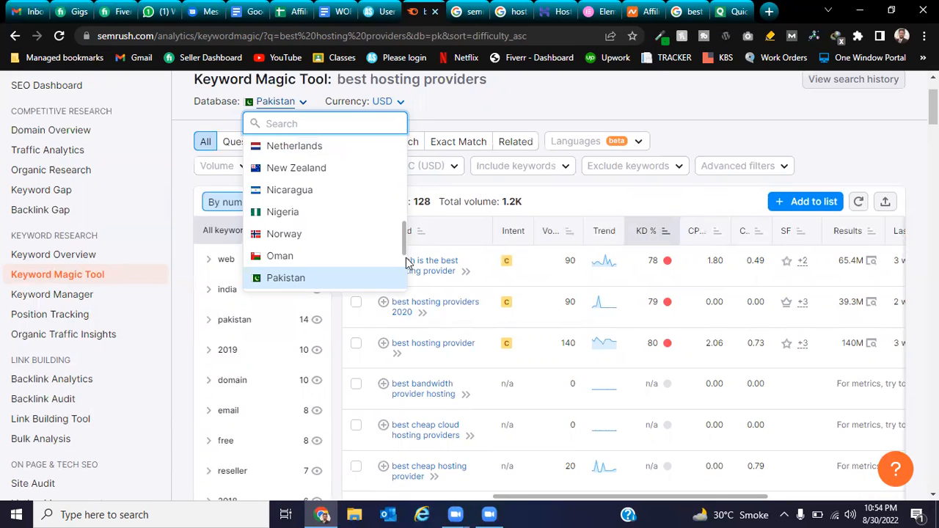
pyautogui.scroll(-5, 406, 262)
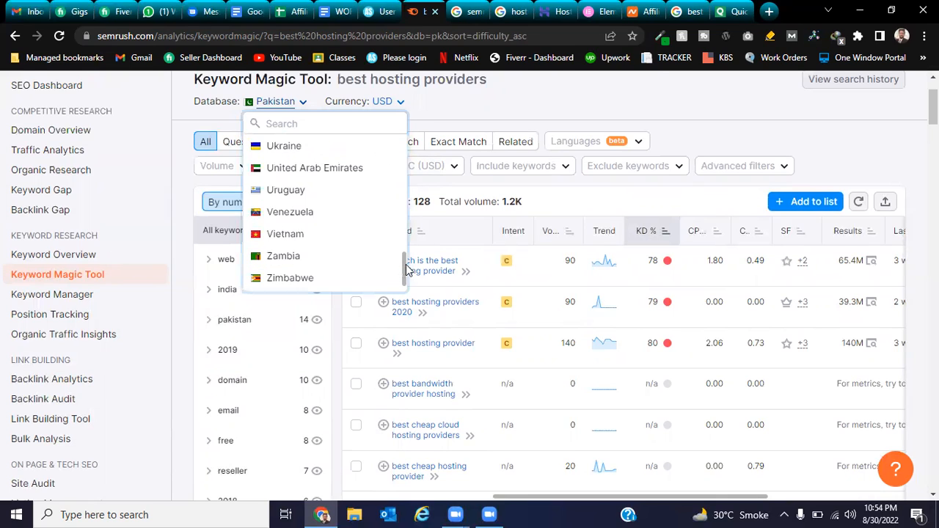
pyautogui.click(369, 245)
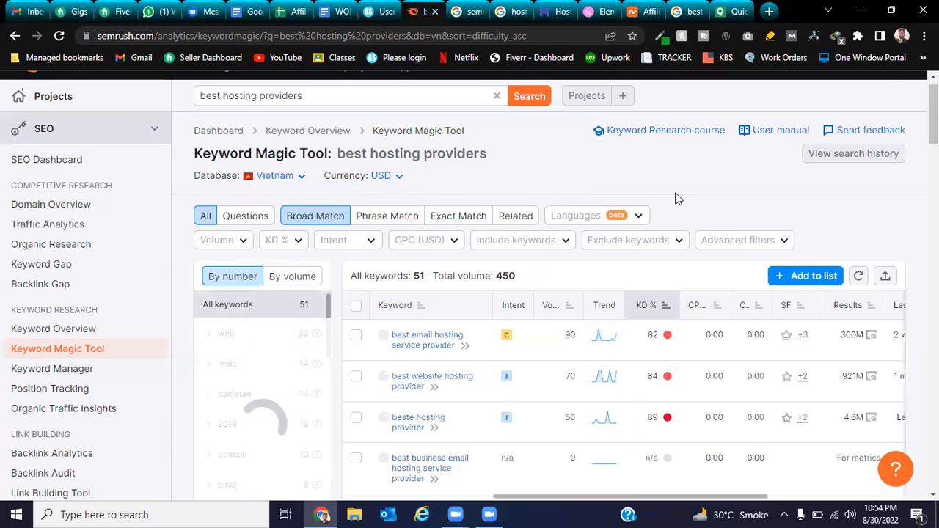
pyautogui.scroll(1, 702, 199)
pyautogui.scroll(-1, 902, 183)
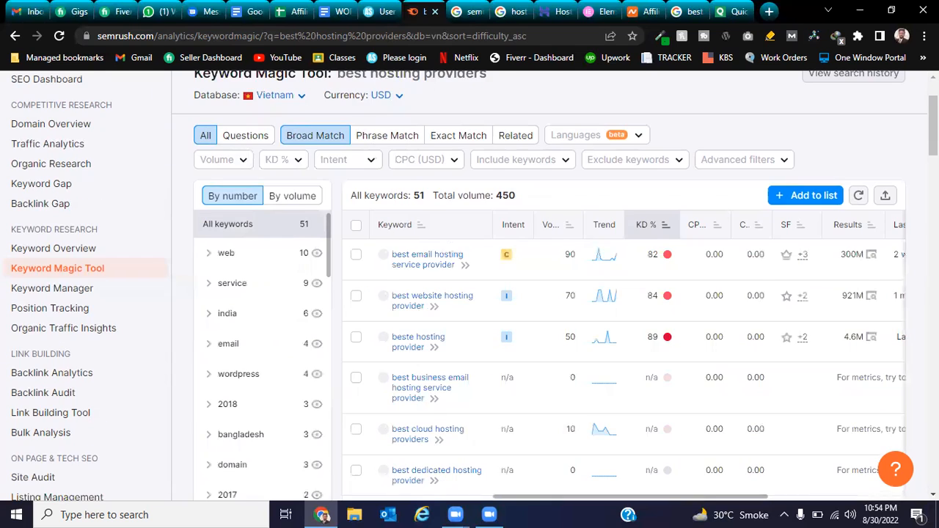
pyautogui.scroll(-1, 904, 156)
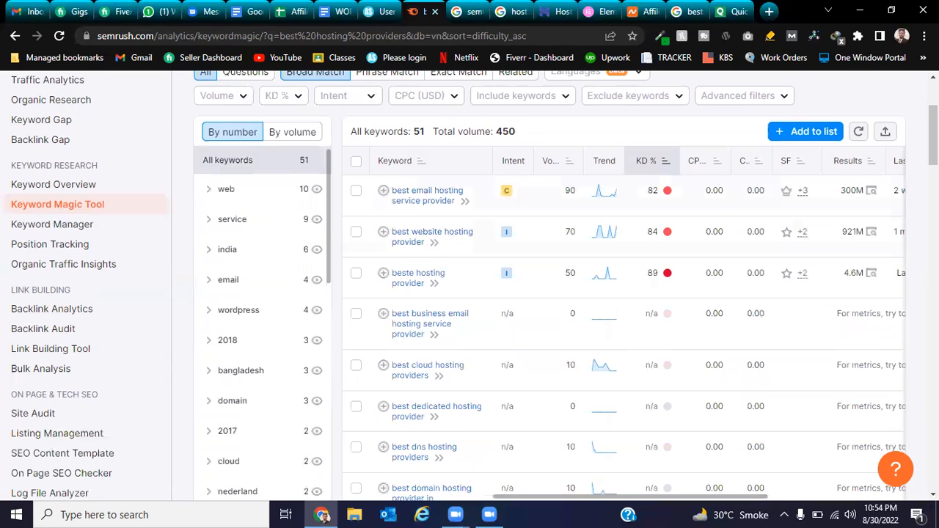
pyautogui.scroll(2, 439, 378)
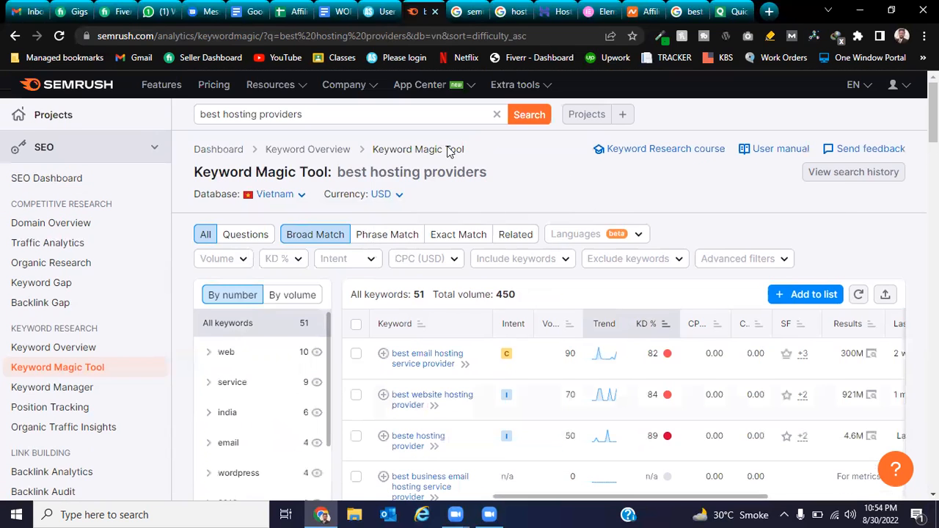
# Copy the web address of the Quick Sprout homepage from its open browser page.
pyautogui.click(727, 6)
pyautogui.click(324, 36)
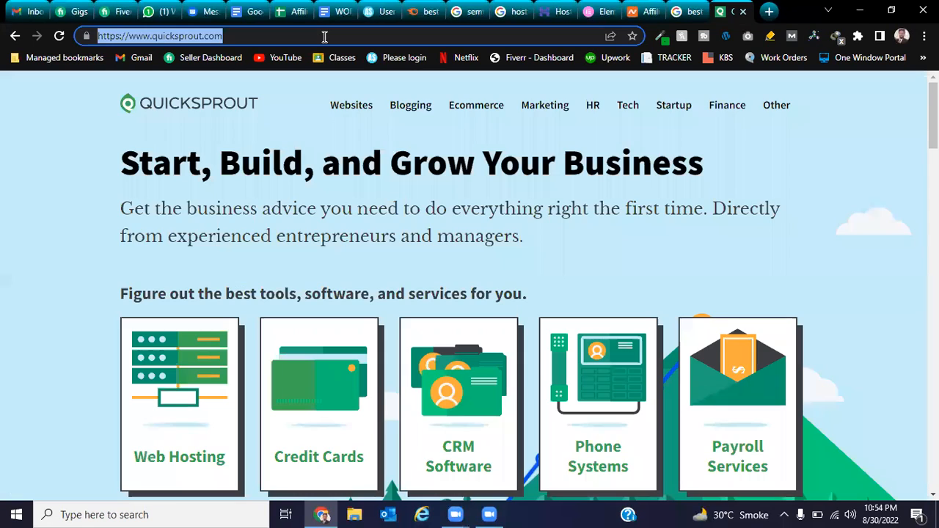
pyautogui.doubleClick(324, 36)
pyautogui.click(324, 36)
pyautogui.hotkey('ctrl', 'c')
pyautogui.click(418, 9)
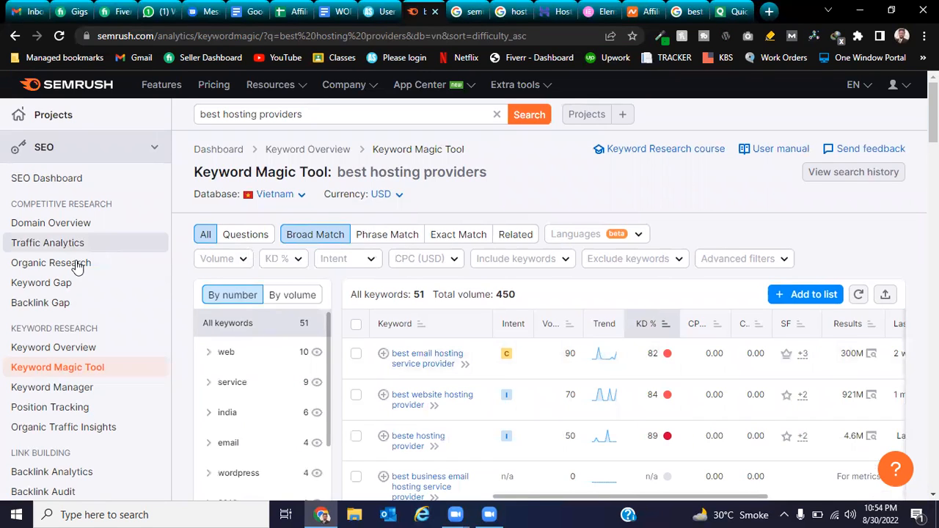
pyautogui.click(106, 230)
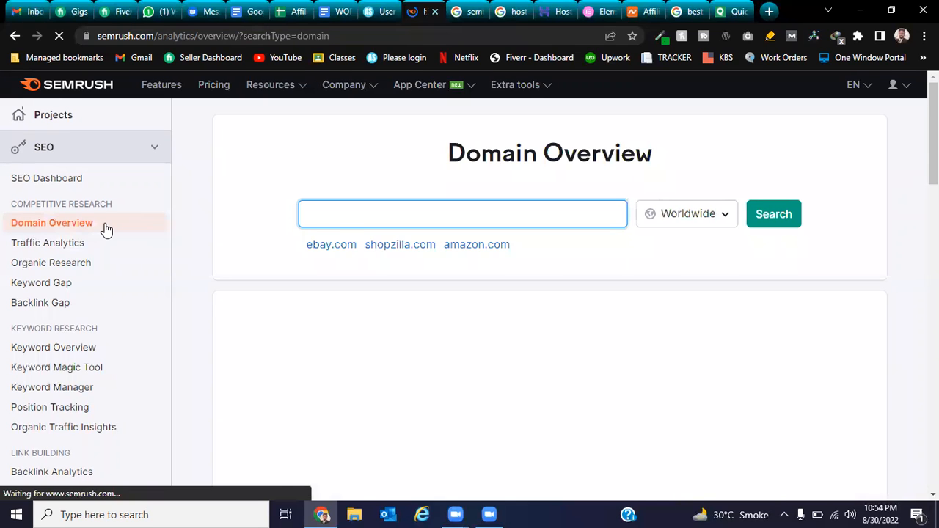
pyautogui.hotkey('ctrl', 'v')
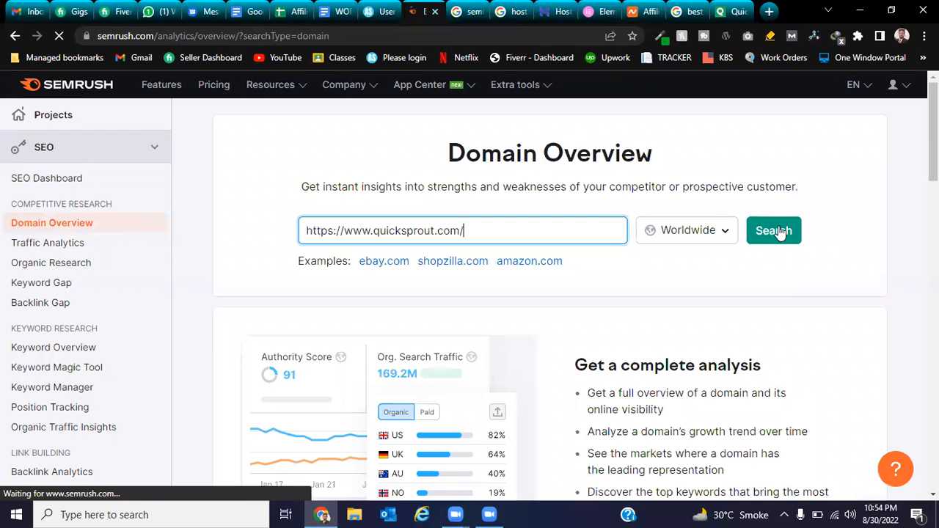
pyautogui.click(780, 232)
pyautogui.click(726, 11)
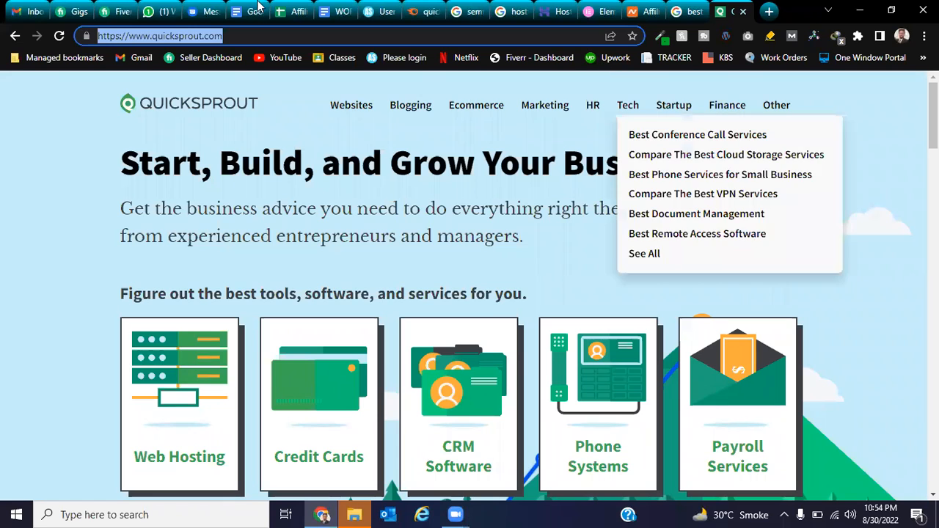
pyautogui.click(431, 11)
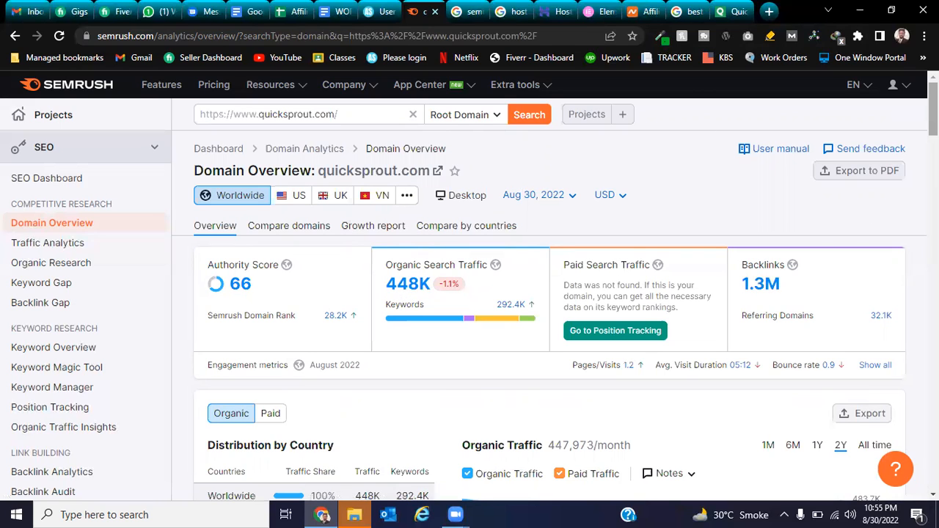
# Review quicksprout.com's traffic and country distribution, and open the detailed report of its top organic keywords.
pyautogui.scroll(-3, 470, 294)
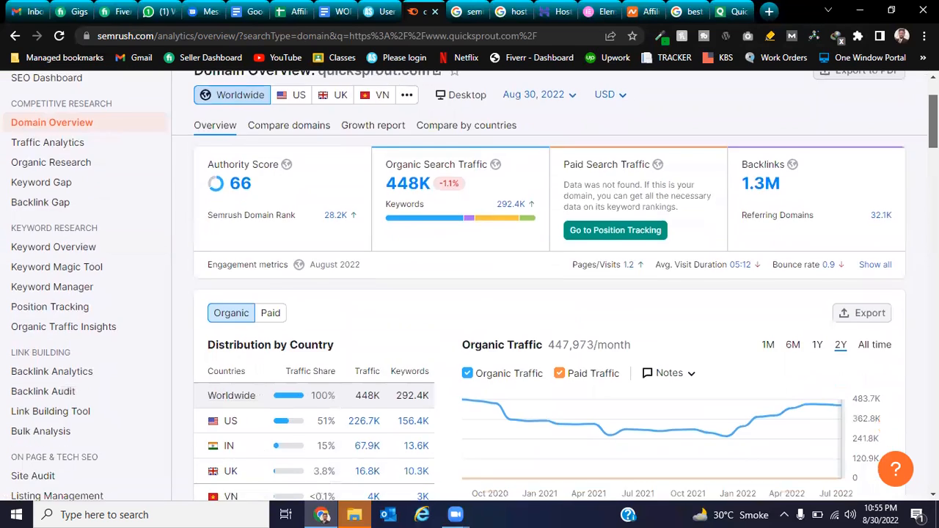
pyautogui.scroll(-3, 469, 294)
pyautogui.scroll(1, 469, 293)
pyautogui.scroll(1, 469, 293)
pyautogui.moveTo(464, 211)
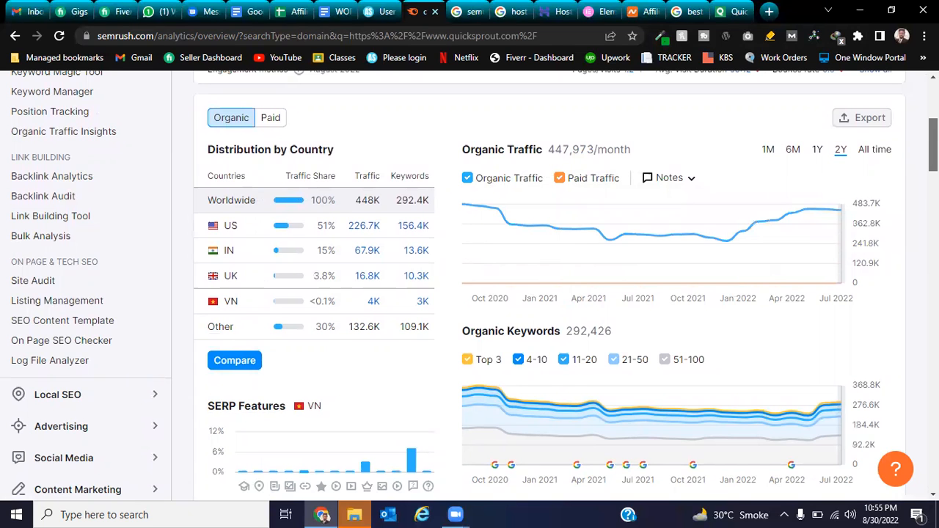
pyautogui.scroll(-2, 901, 183)
pyautogui.scroll(-4, 549, 286)
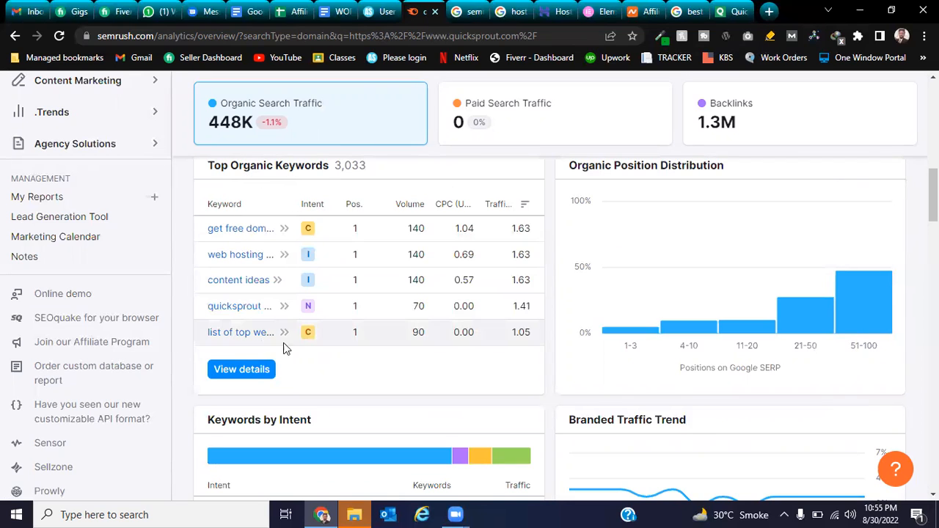
pyautogui.click(240, 363)
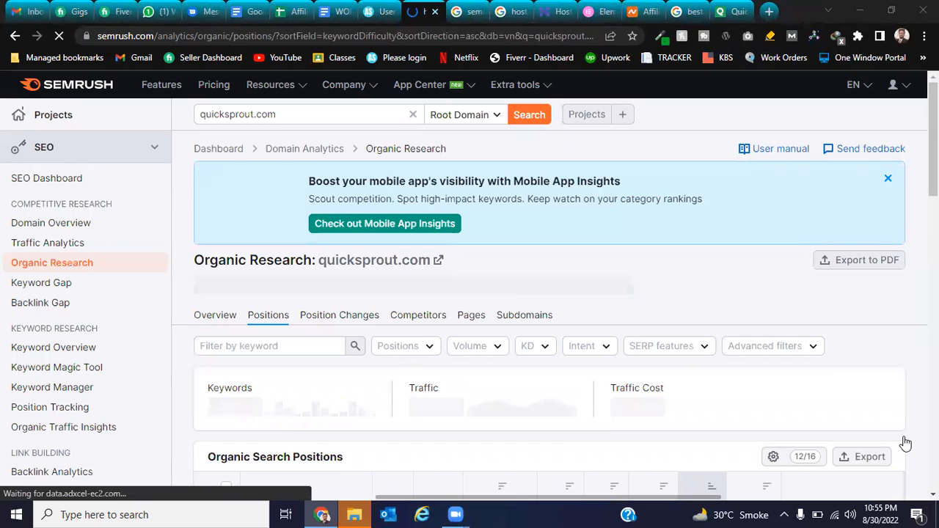
# Export all available organic search positions as an Excel file and save it under the suggested name in the Keyword Research folder.
pyautogui.scroll(-1, 551, 293)
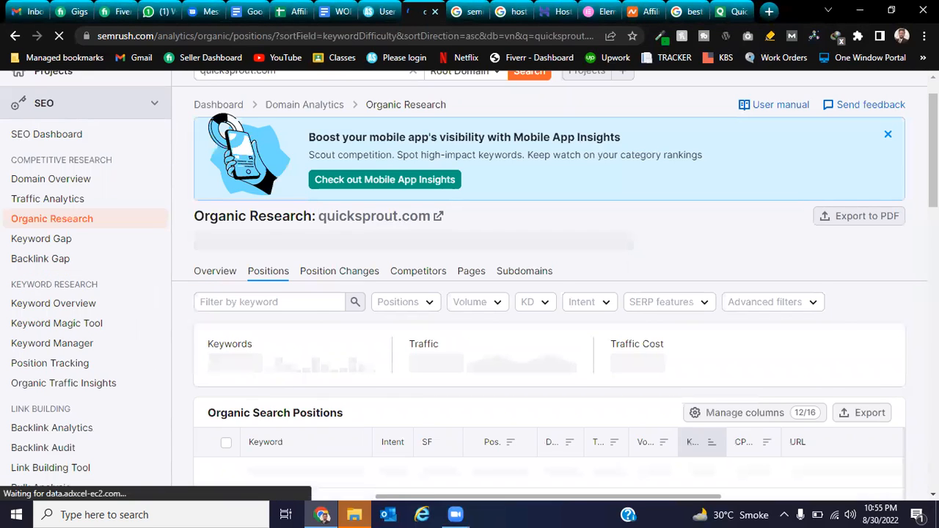
pyautogui.scroll(-3, 551, 294)
pyautogui.moveTo(933, 189); pyautogui.dragTo(933, 192)
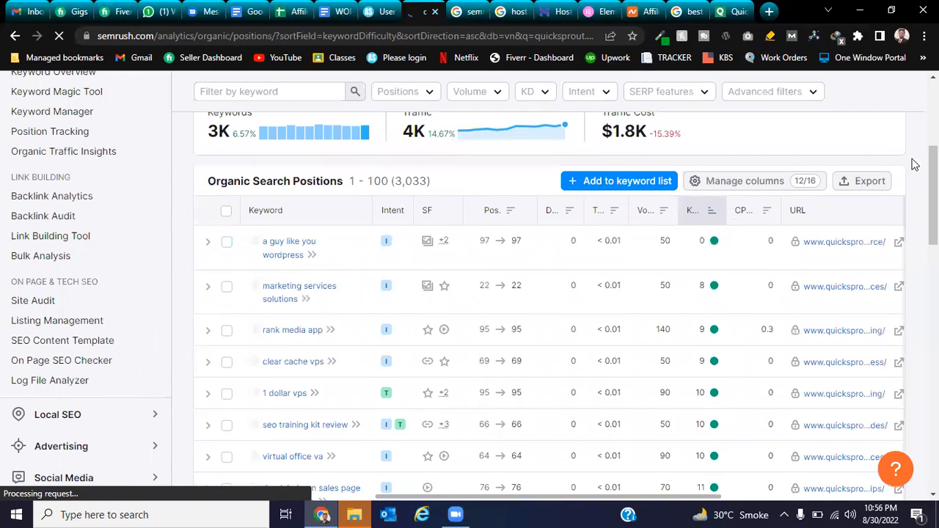
pyautogui.click(862, 189)
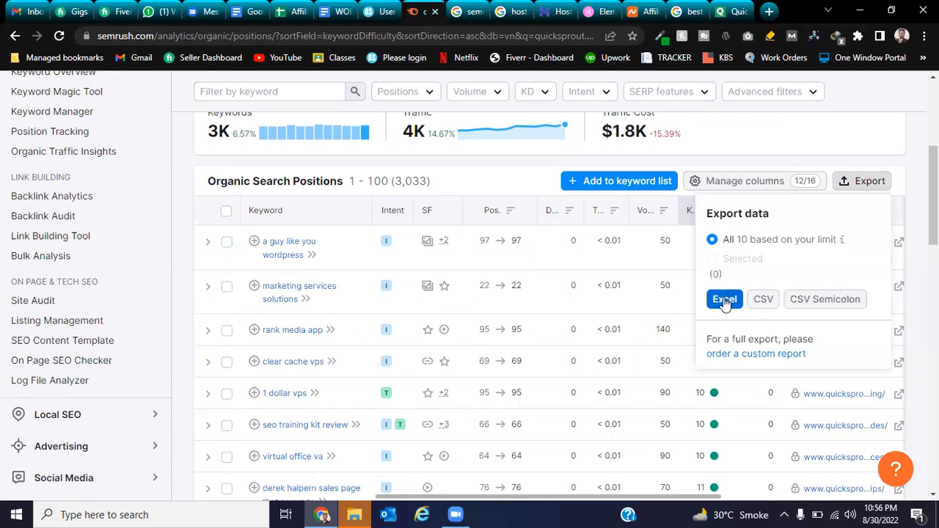
pyautogui.click(725, 301)
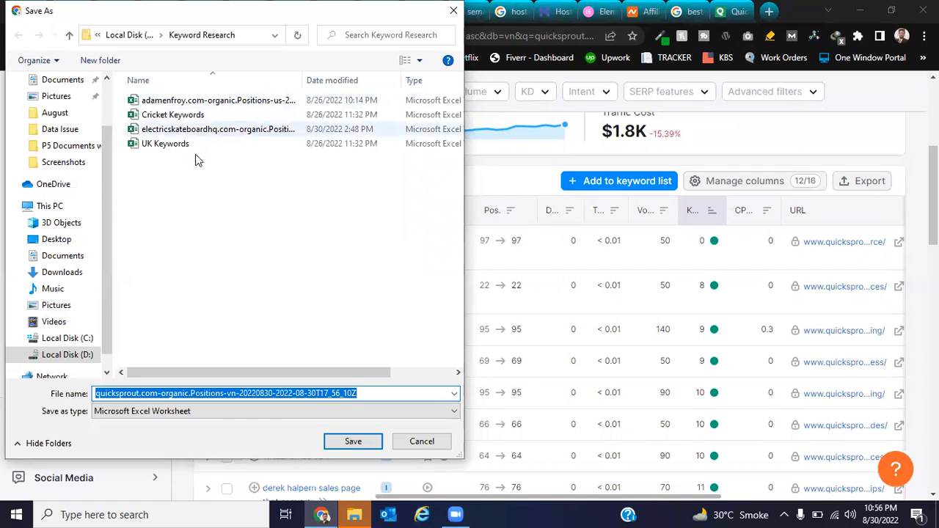
pyautogui.click(357, 447)
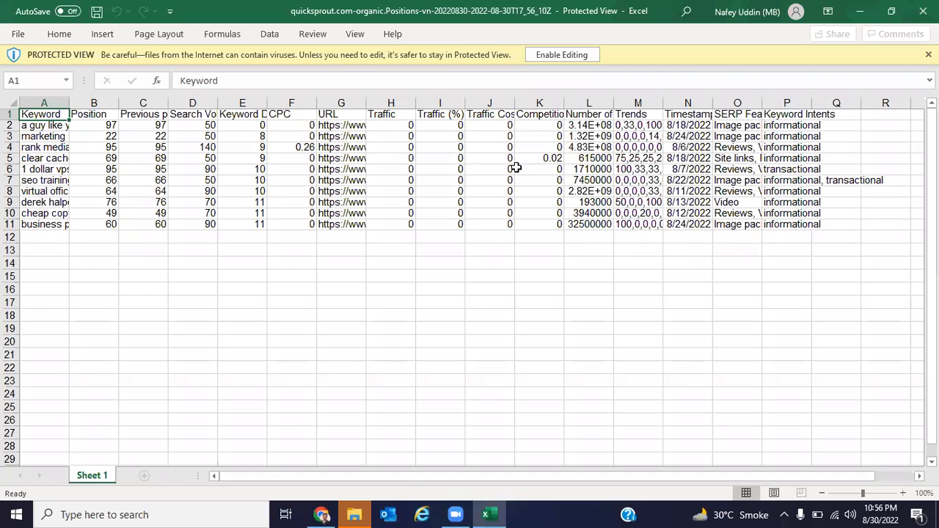
# Enable editing in the exported workbook to fit the Keyword column to its text, and close the file without saving.
pyautogui.click(576, 54)
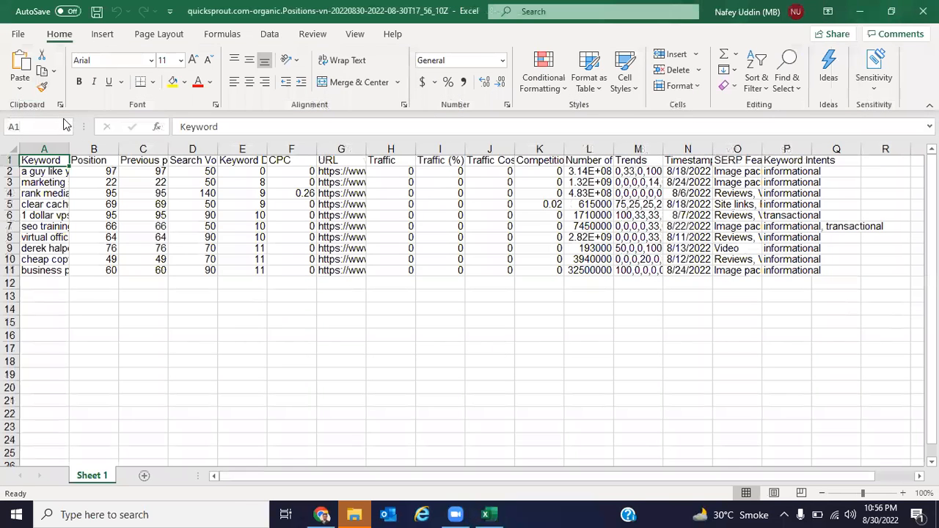
pyautogui.doubleClick(69, 148)
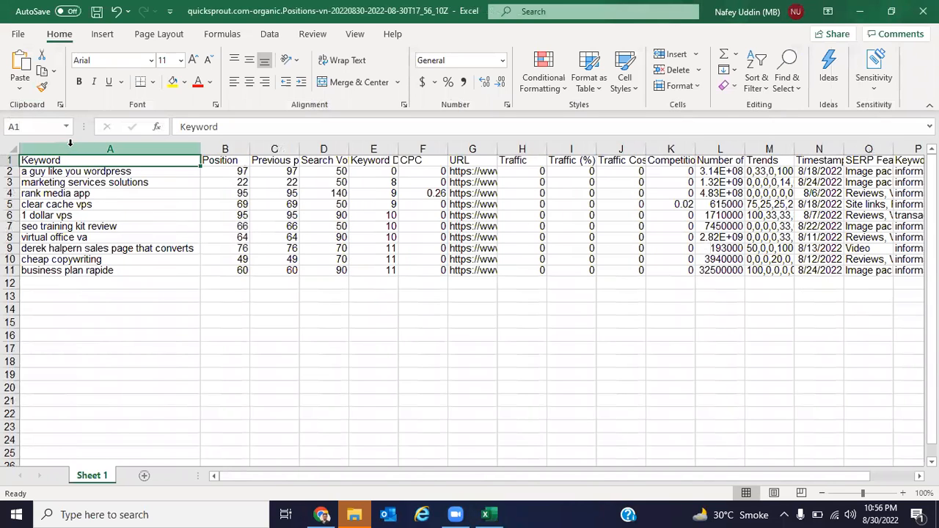
pyautogui.click(923, 11)
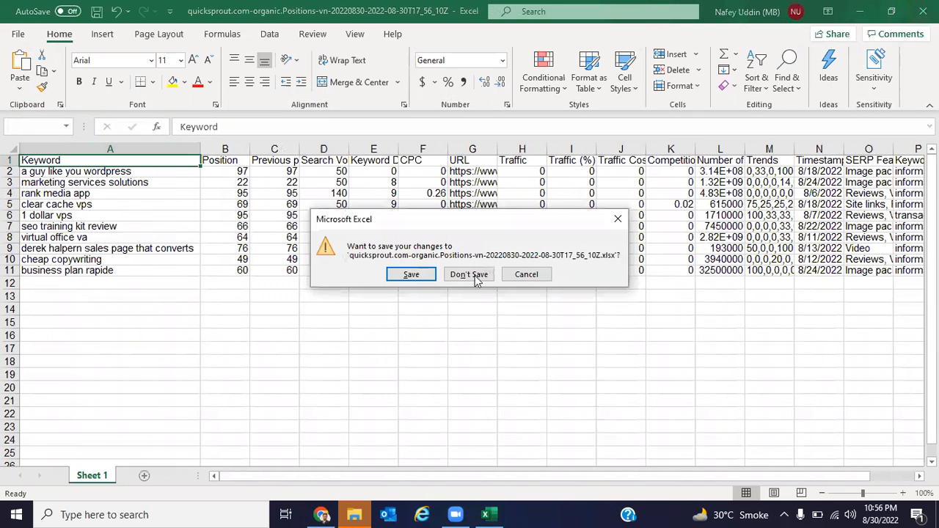
pyautogui.click(475, 275)
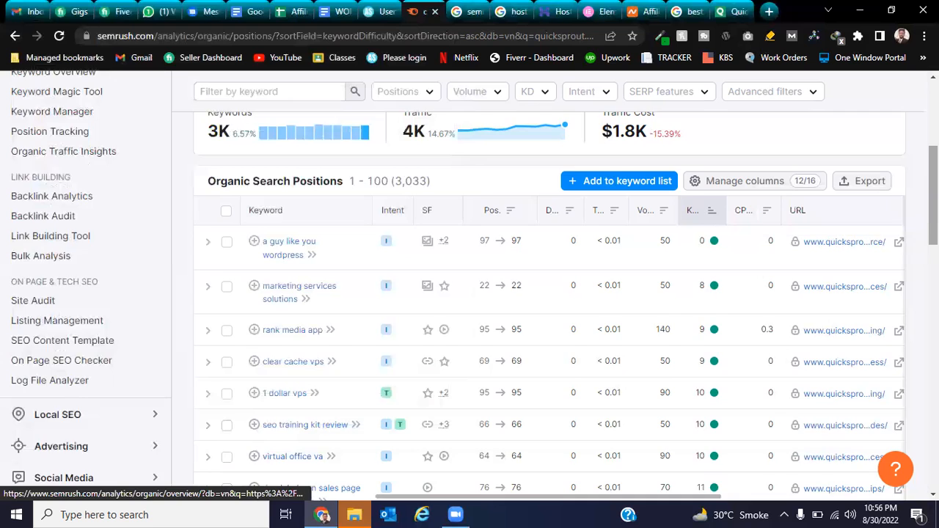
# Look over the Organic Search Positions table for quicksprout.com in Semrush.
pyautogui.scroll(-4, 470, 294)
pyautogui.scroll(8, 549, 293)
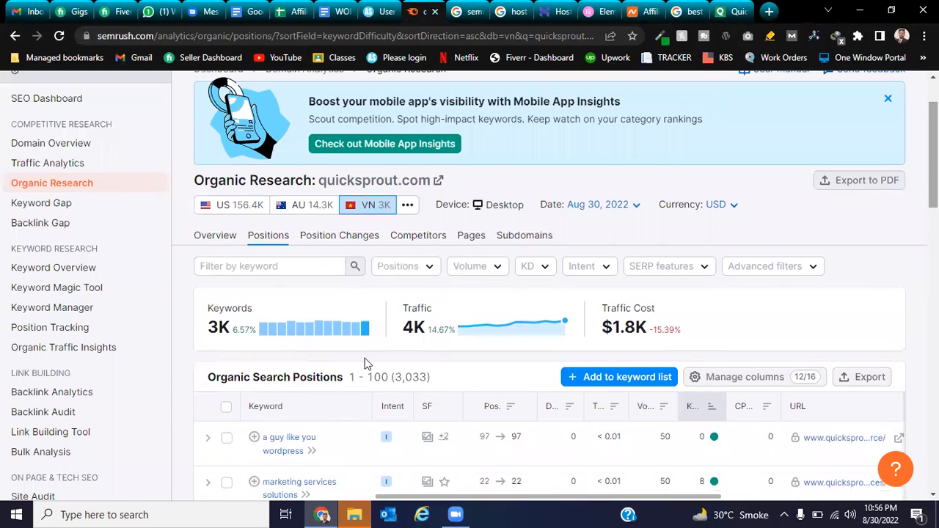
pyautogui.moveTo(285, 377); pyautogui.dragTo(331, 379)
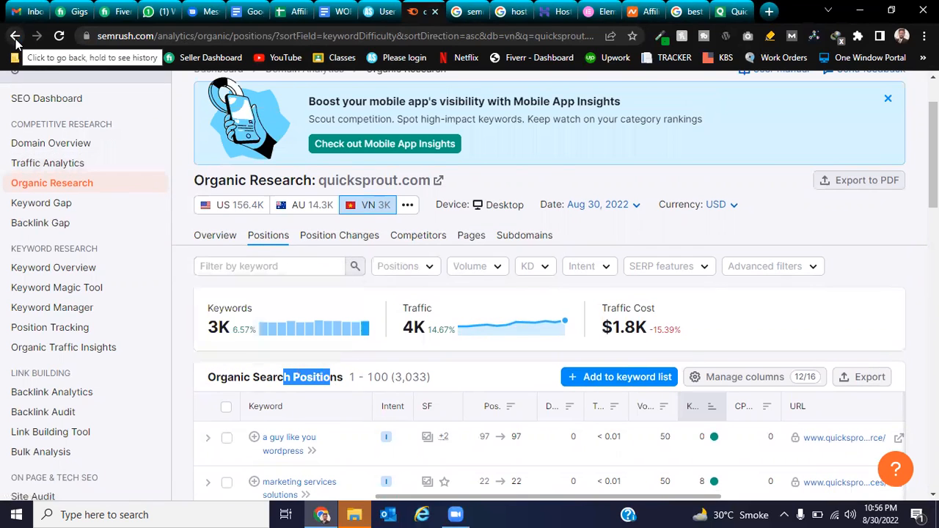
pyautogui.scroll(-2, 612, 230)
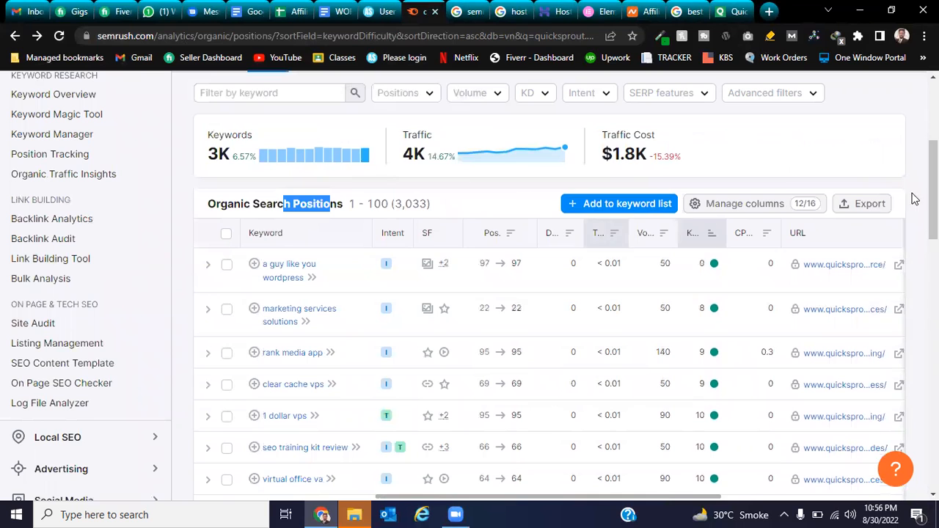
# Leave the organic positions report and return to the Domain Overview of quicksprout.com.
pyautogui.click(15, 35)
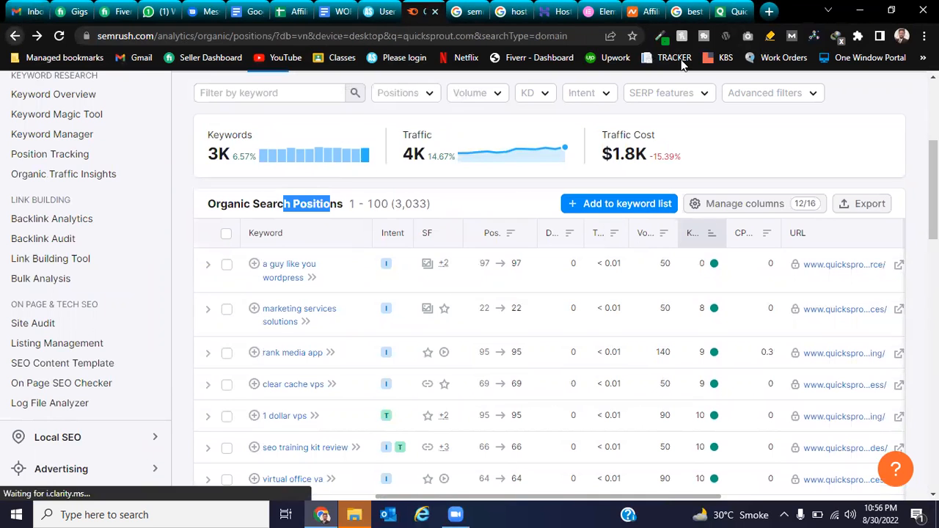
pyautogui.click(910, 208)
pyautogui.moveTo(934, 163)
pyautogui.mouseDown()
pyautogui.moveTo(934, 244)
pyautogui.moveTo(934, 162)
pyautogui.mouseUp()
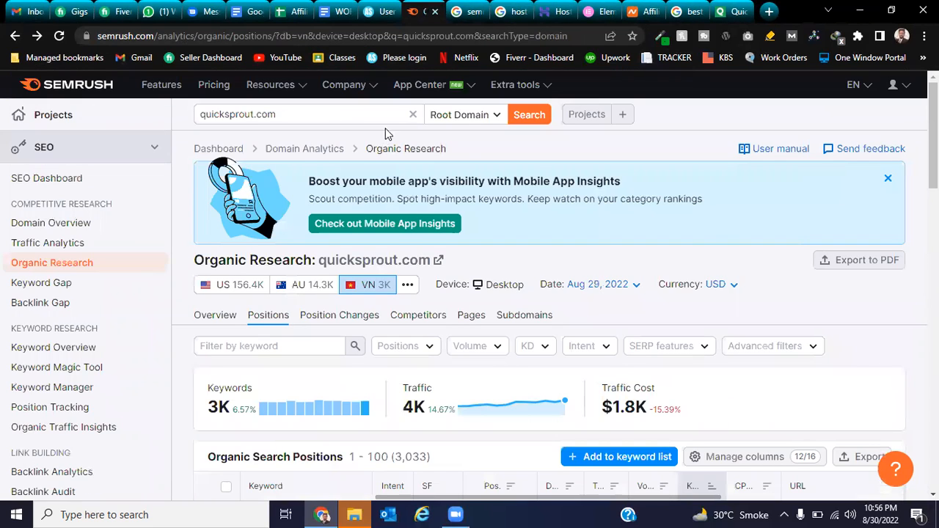
pyautogui.click(310, 157)
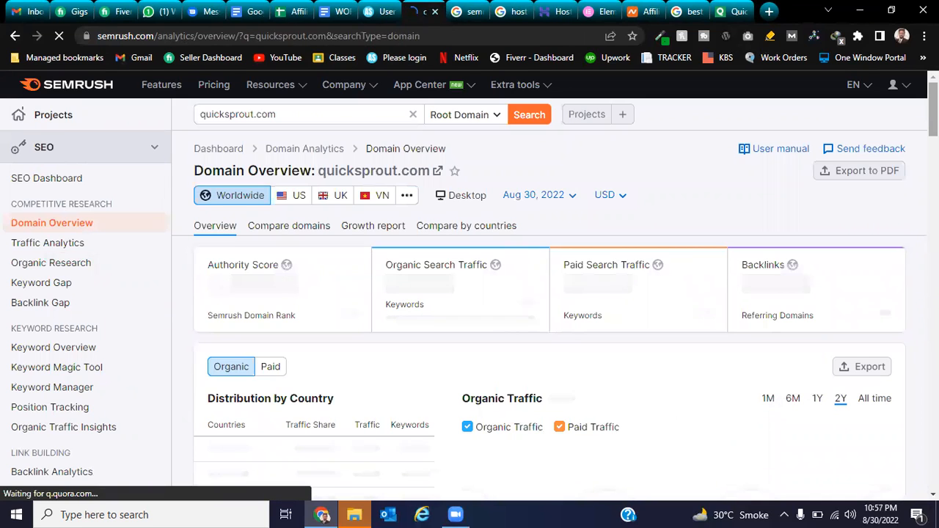
# Review quicksprout.com's Domain Overview, including traffic by country, top organic keywords, keyword intent, main organic competitors and advertising research.
pyautogui.scroll(-1, 470, 294)
pyautogui.scroll(-3, 460, 191)
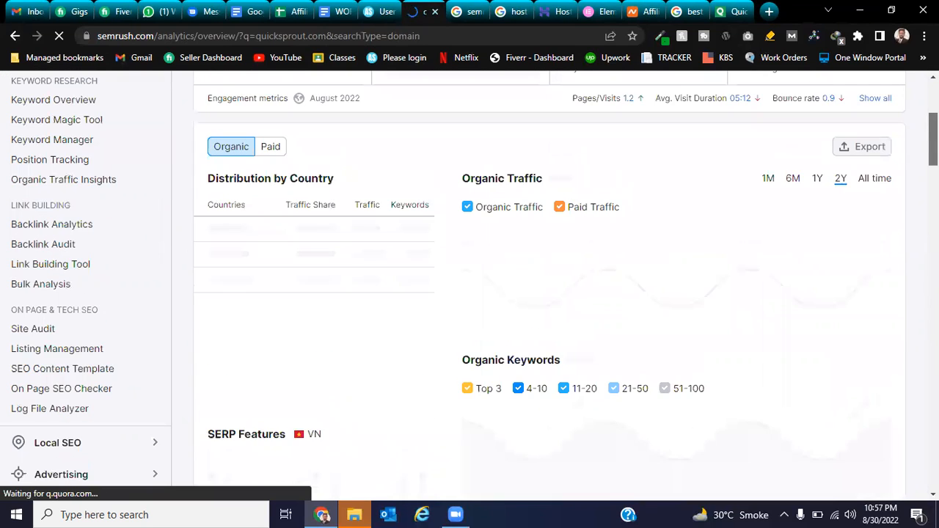
pyautogui.scroll(4, 460, 191)
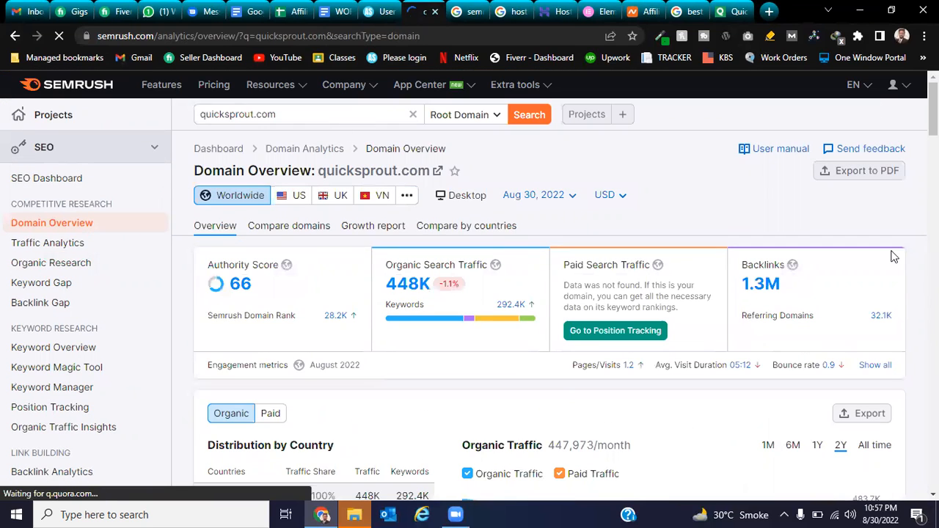
pyautogui.scroll(-6, 469, 293)
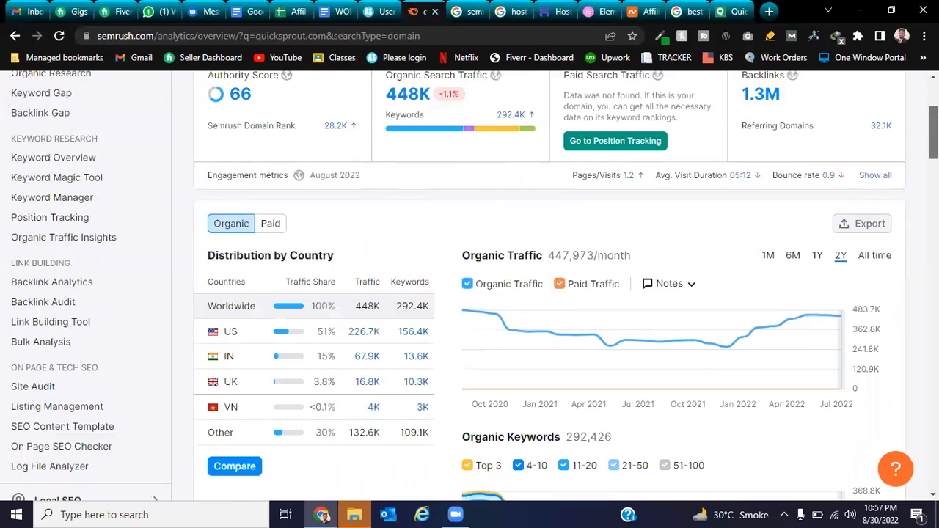
pyautogui.scroll(-6, 549, 293)
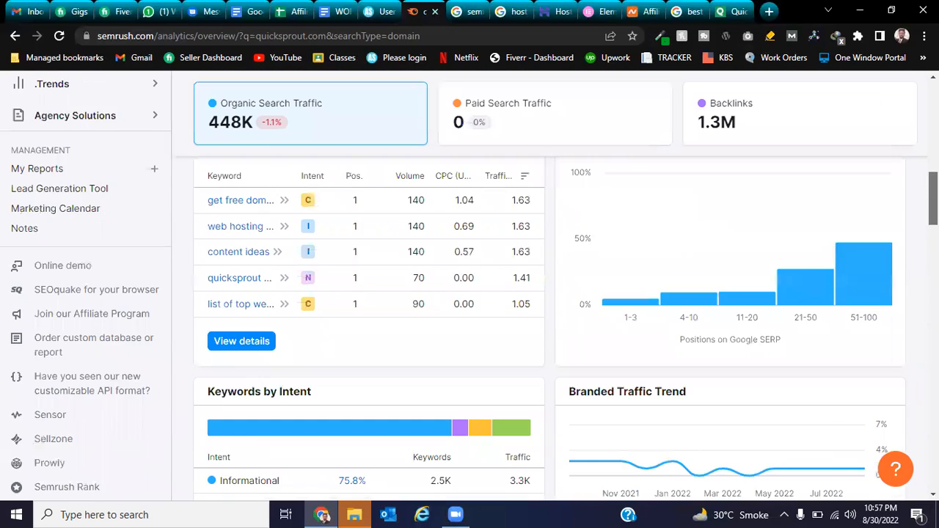
pyautogui.scroll(-2, 549, 293)
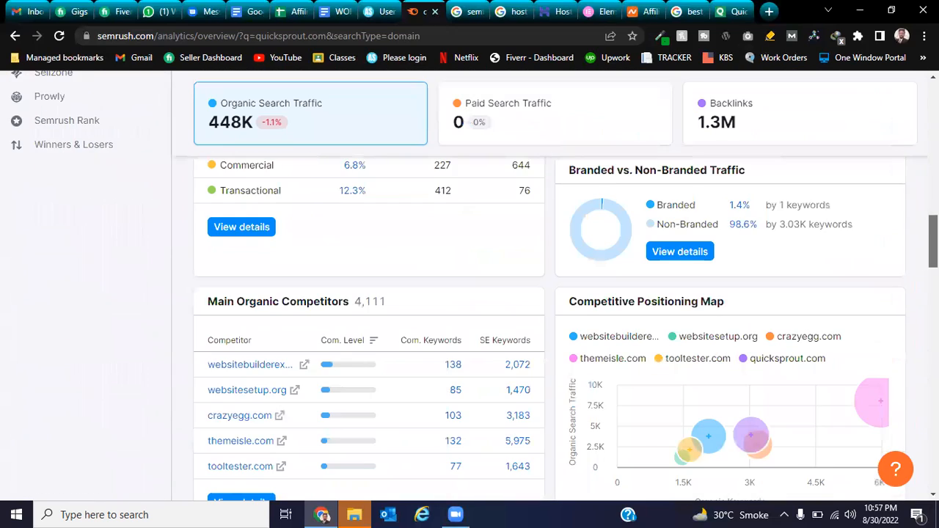
pyautogui.scroll(3, 301, 211)
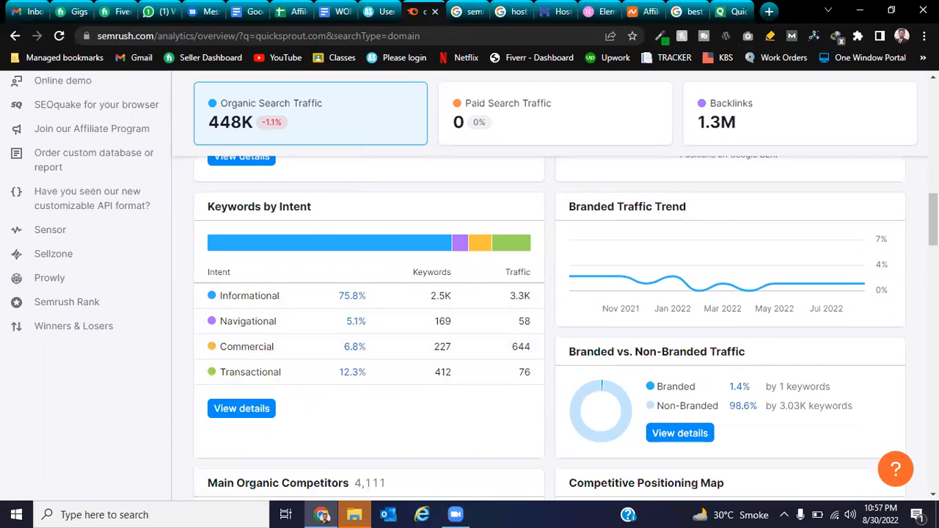
pyautogui.scroll(-1, 470, 286)
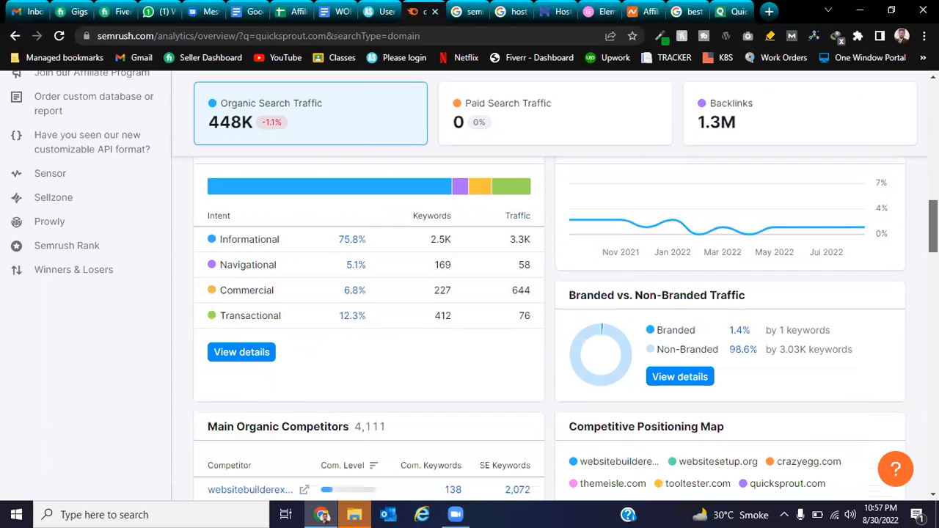
pyautogui.scroll(-4, 469, 287)
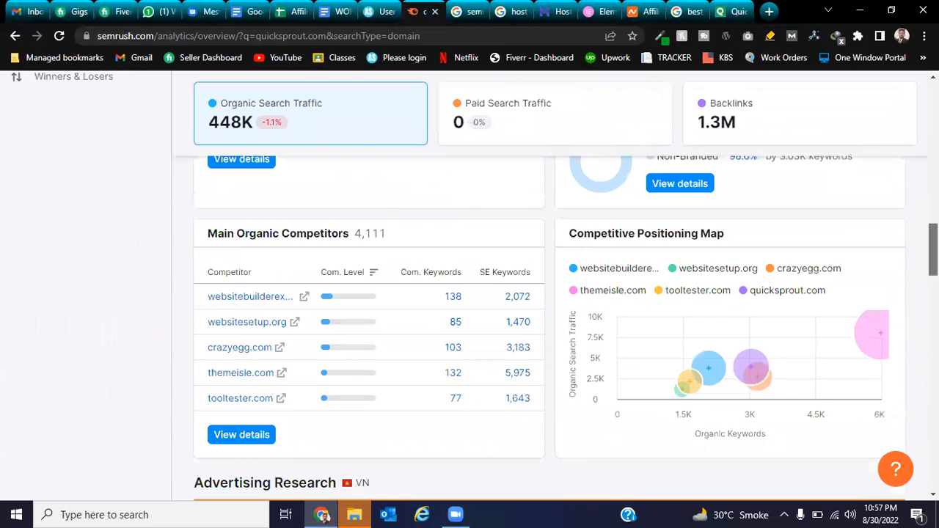
pyautogui.scroll(-6, 470, 286)
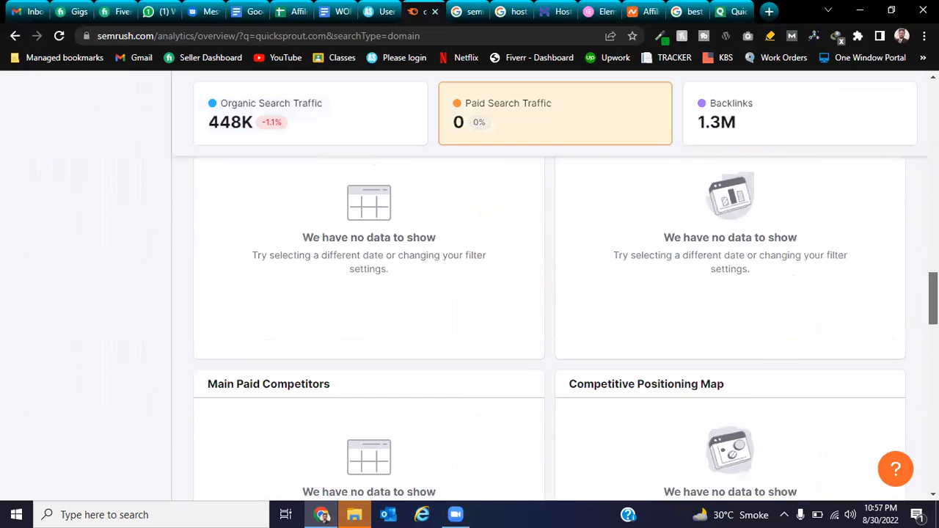
pyautogui.scroll(10, 469, 286)
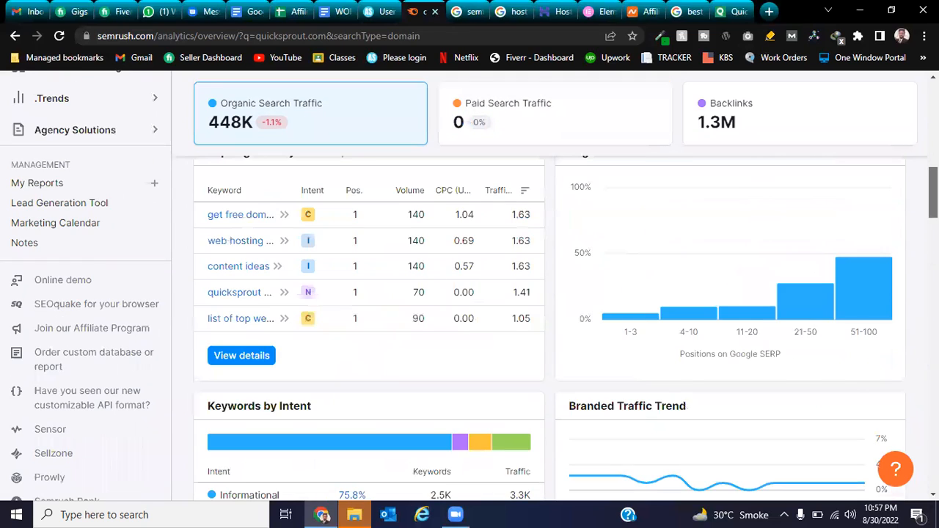
pyautogui.scroll(10, 310, 247)
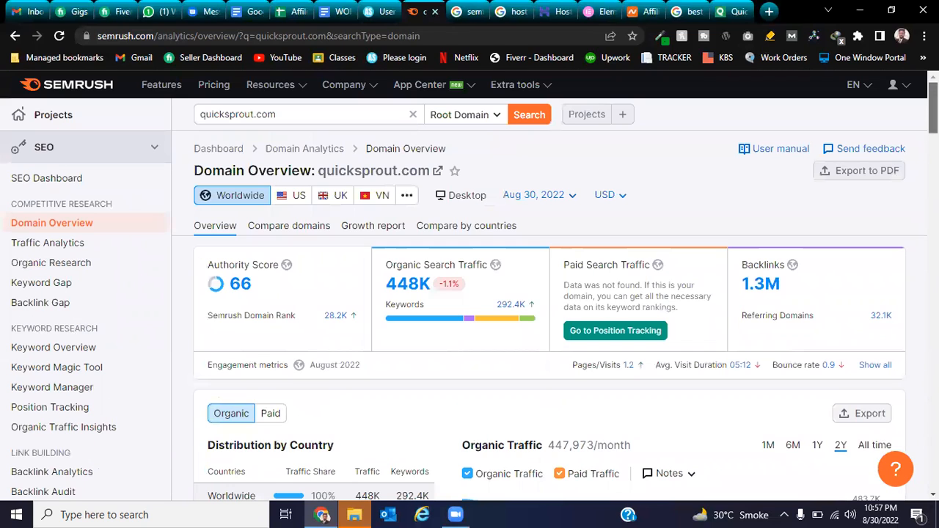
# Open the Keyword Overview for quicksprout.com and look over its volume, keyword variations, questions and related keywords.
pyautogui.click(76, 348)
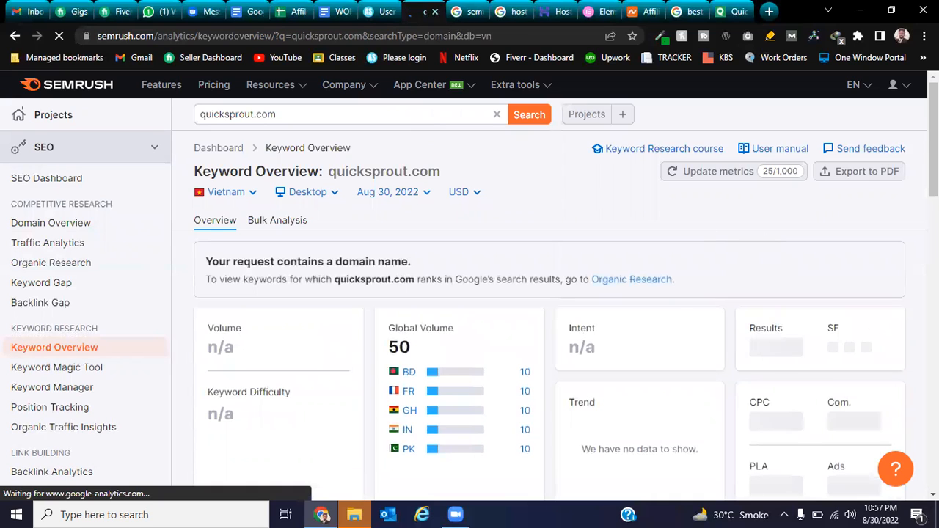
pyautogui.scroll(-1, 283, 261)
pyautogui.scroll(-3, 550, 293)
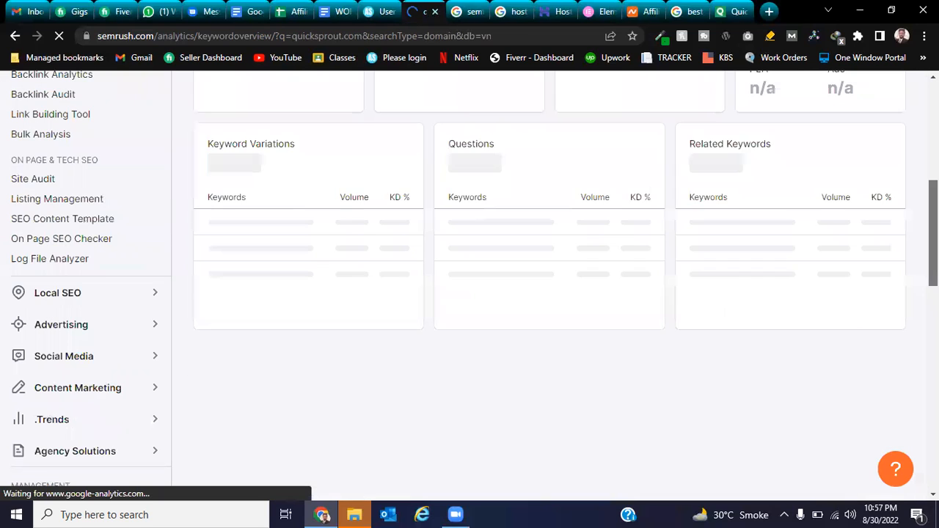
pyautogui.scroll(5, 404, 83)
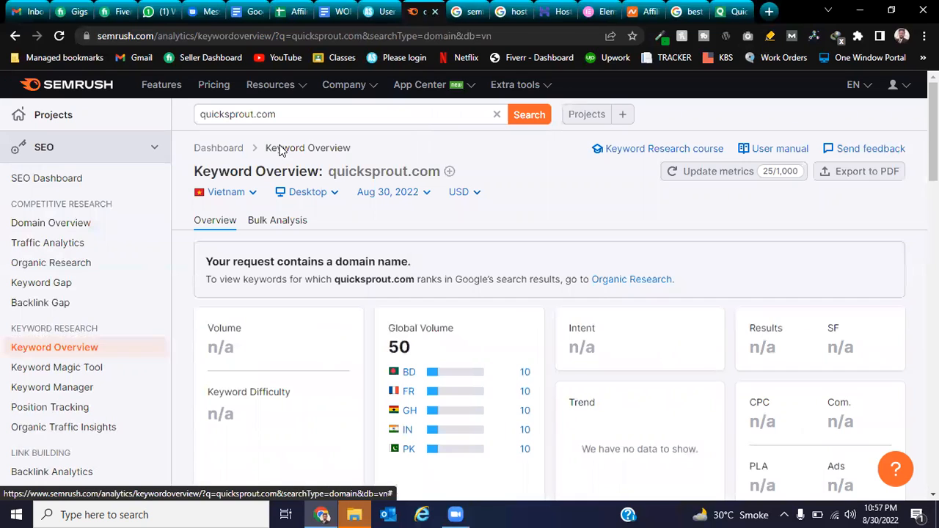
pyautogui.click(92, 227)
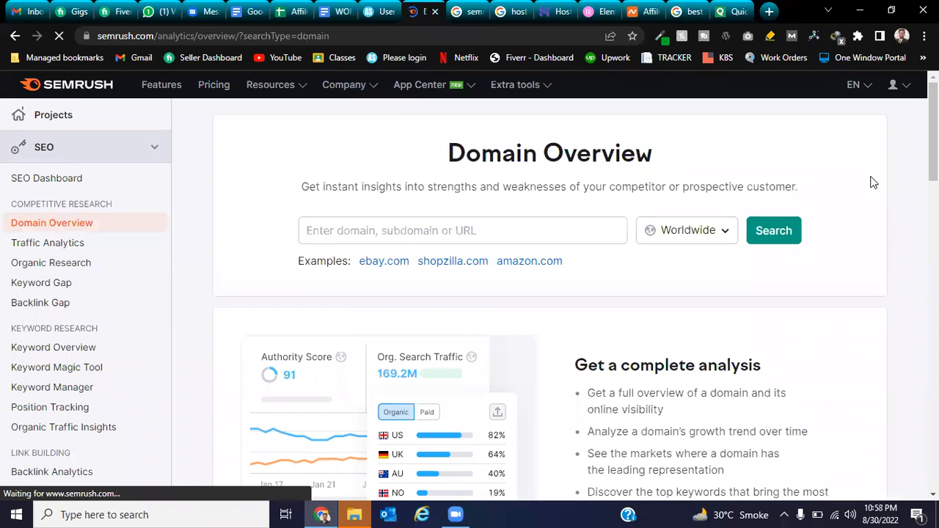
pyautogui.click(502, 233)
pyautogui.write('https://www.quicksprout.com/')
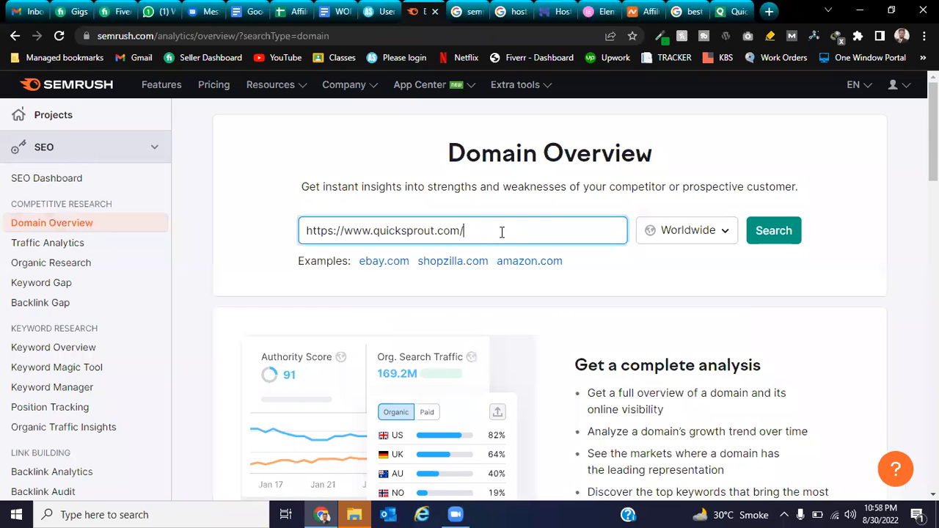
pyautogui.press('Return')
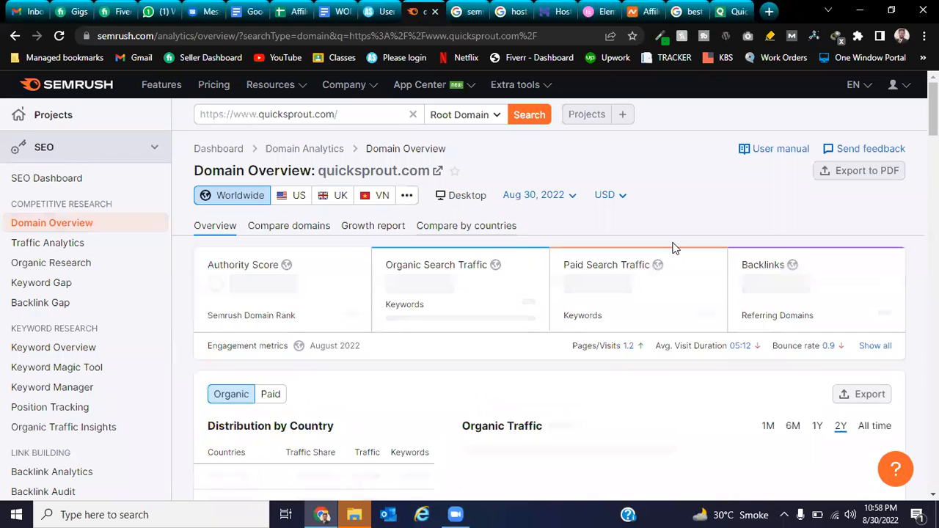
# Look through the country distribution and organic research data, and open the detailed report of the top organic keywords.
pyautogui.scroll(-3, 550, 293)
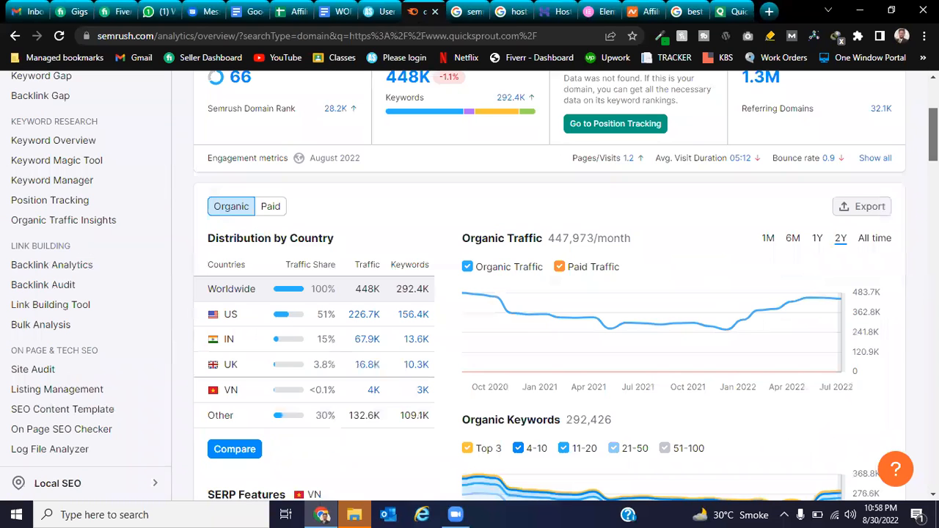
pyautogui.scroll(-2, 550, 293)
pyautogui.scroll(-4, 551, 293)
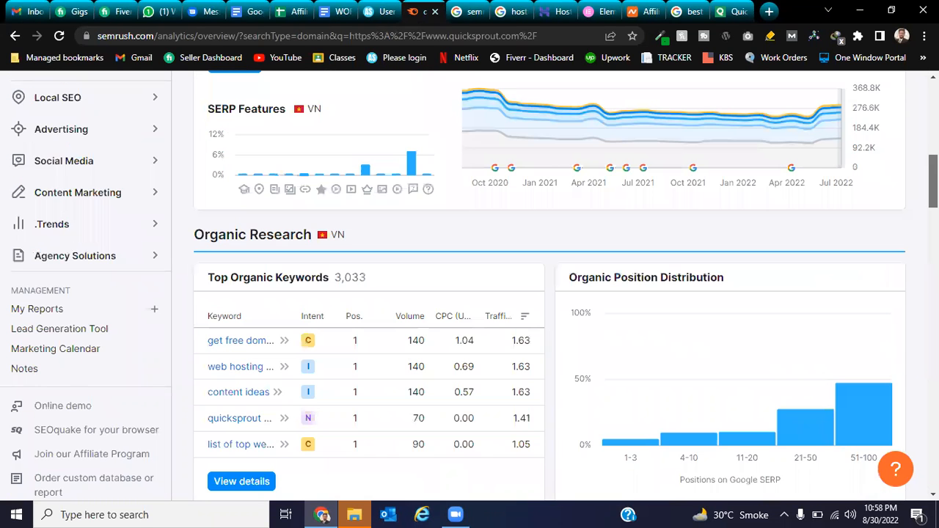
pyautogui.scroll(-1, 550, 293)
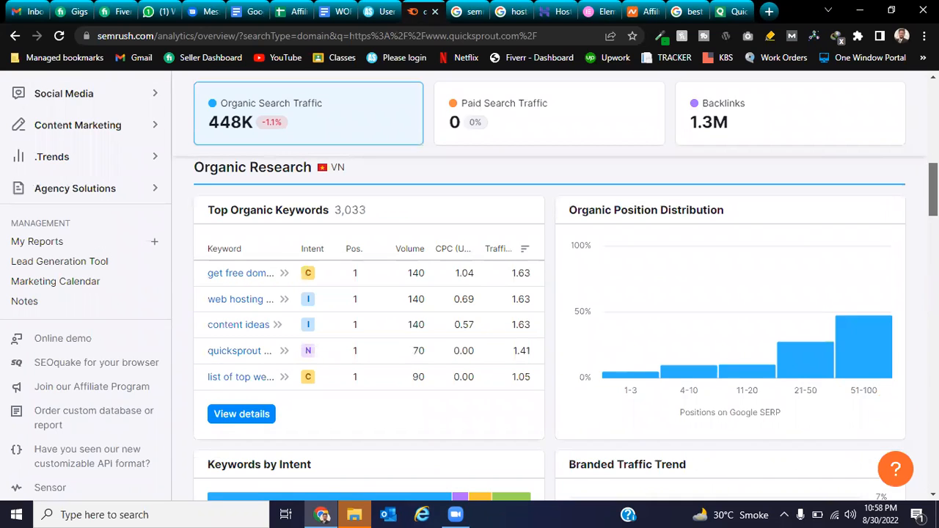
pyautogui.scroll(-1, 551, 294)
pyautogui.scroll(-1, 550, 293)
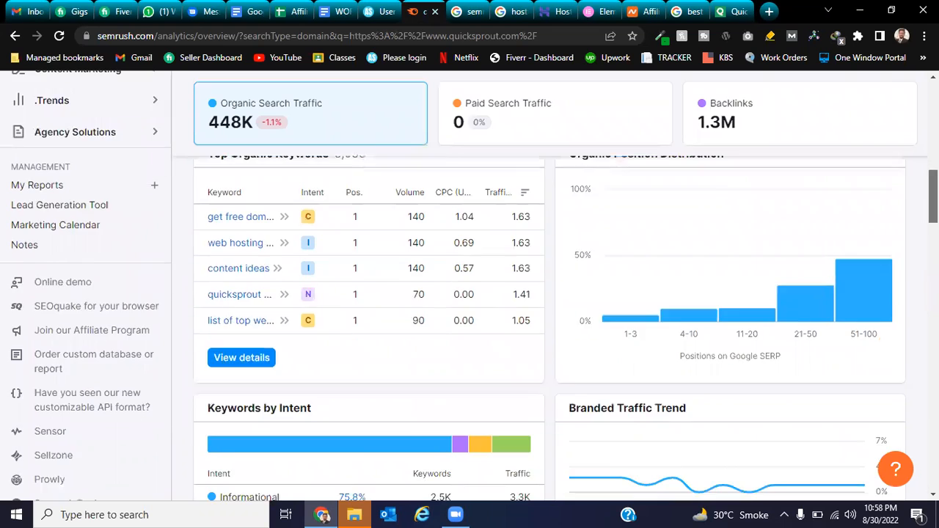
pyautogui.scroll(1, 606, 243)
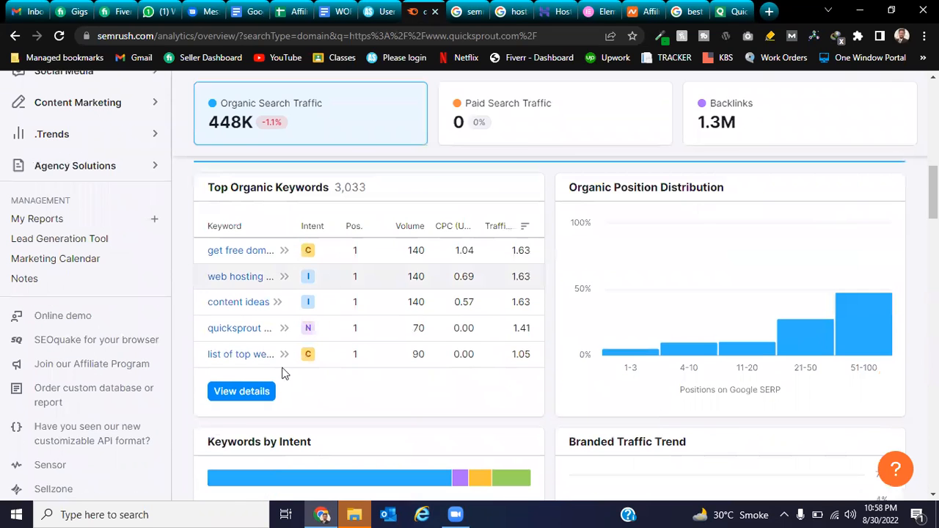
pyautogui.click(266, 393)
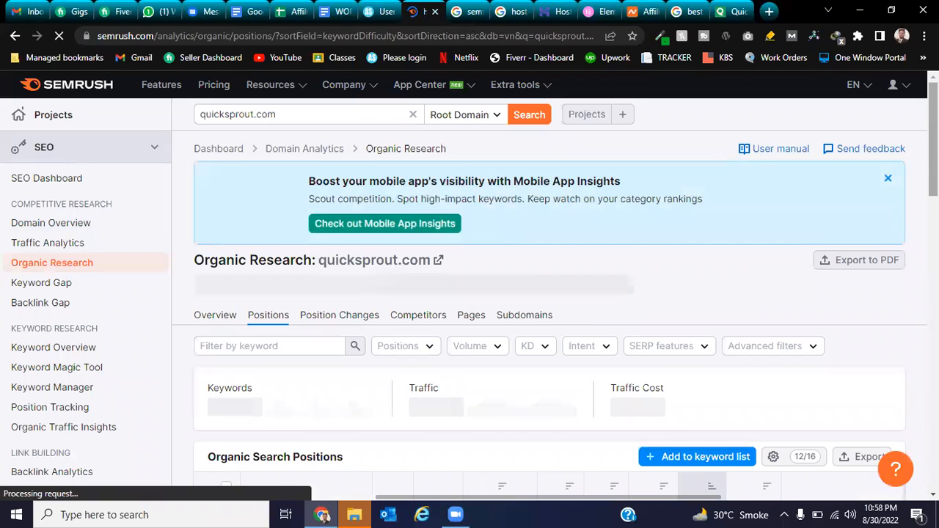
# Hide the Intent and SERP Features columns in the Organic Search Positions table and look over the remaining columns.
pyautogui.scroll(-2, 863, 243)
pyautogui.scroll(-1, 549, 286)
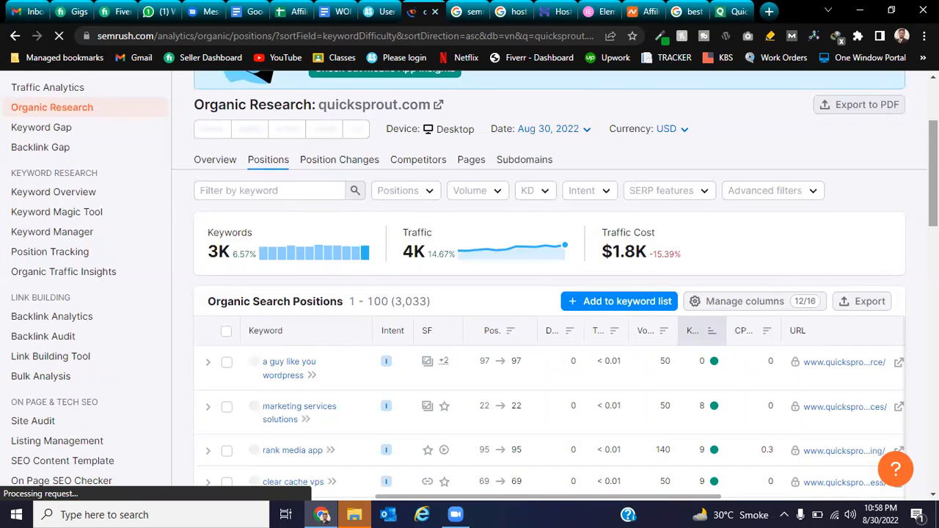
pyautogui.scroll(-4, 549, 293)
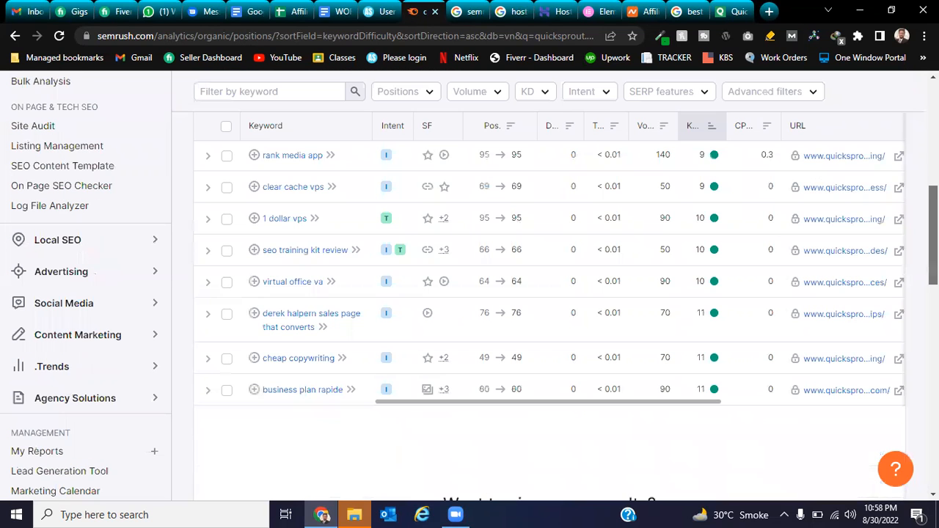
pyautogui.scroll(3, 549, 293)
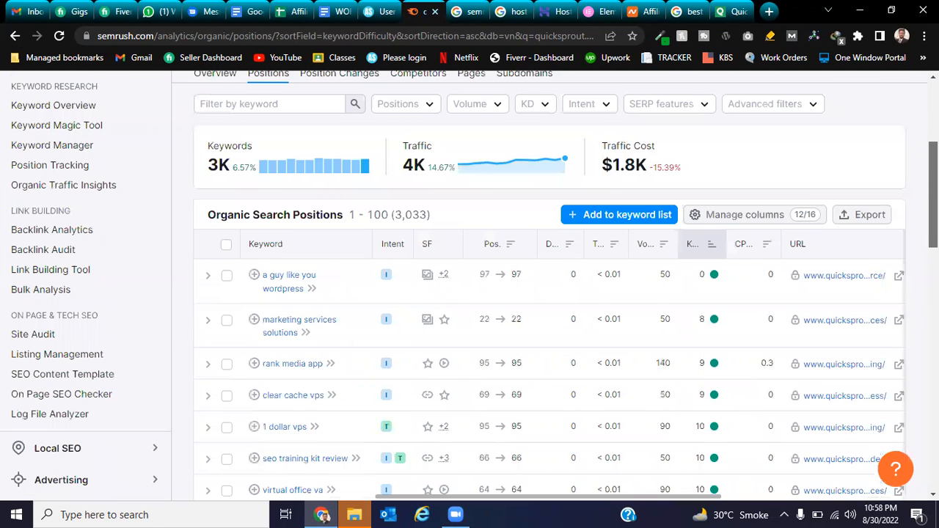
pyautogui.scroll(-1, 549, 293)
pyautogui.scroll(1, 886, 225)
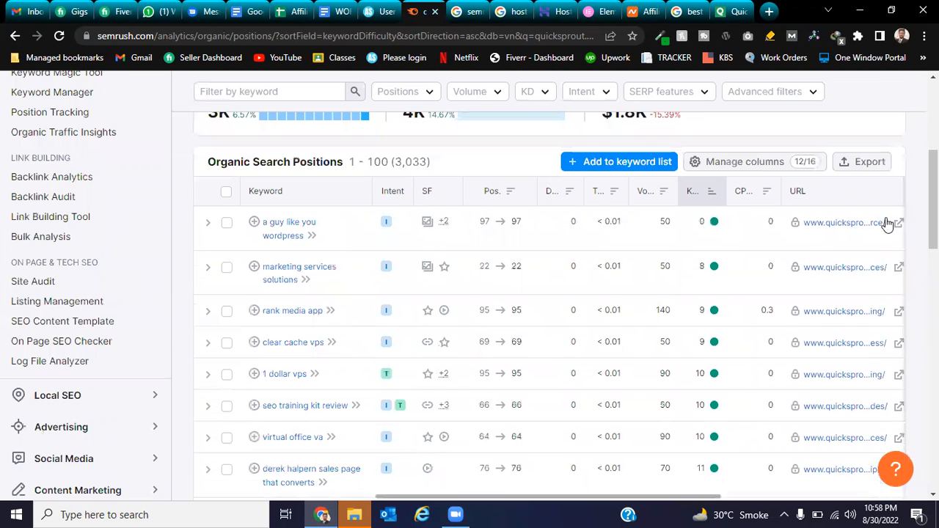
pyautogui.click(752, 161)
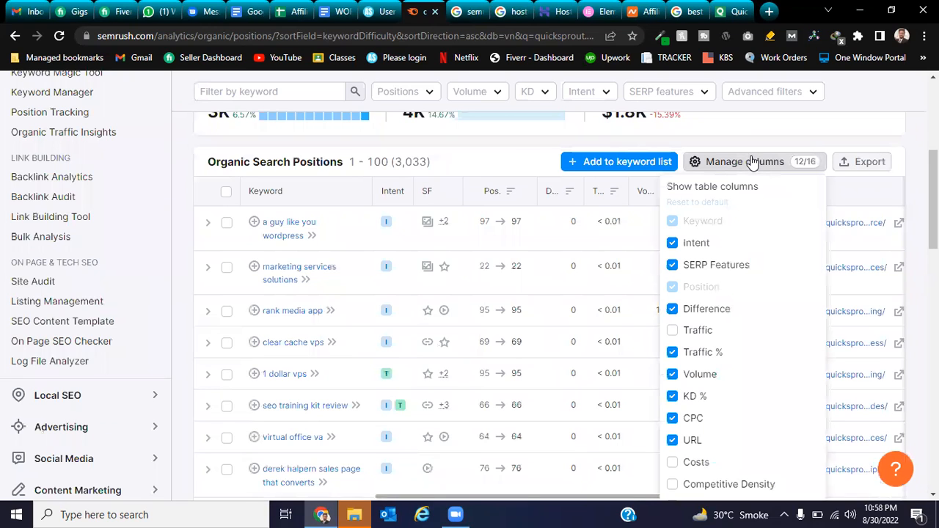
pyautogui.click(673, 243)
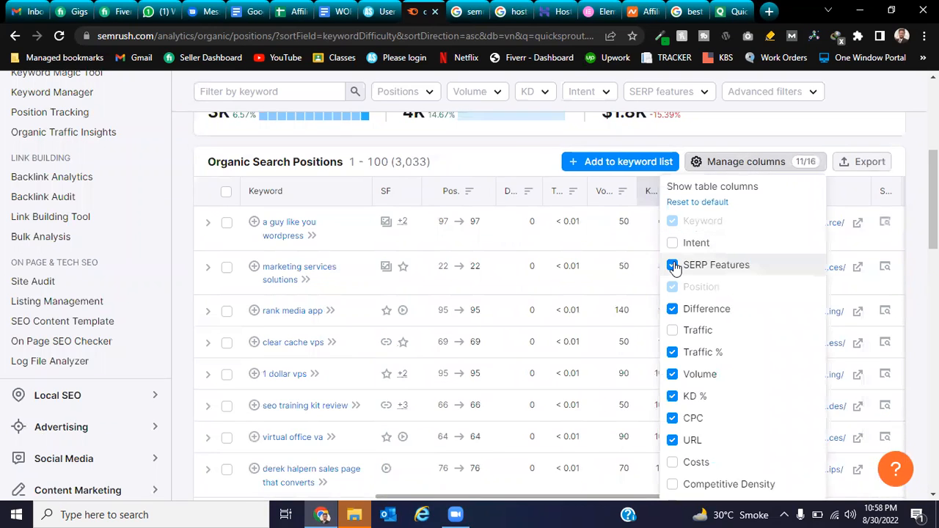
pyautogui.click(672, 266)
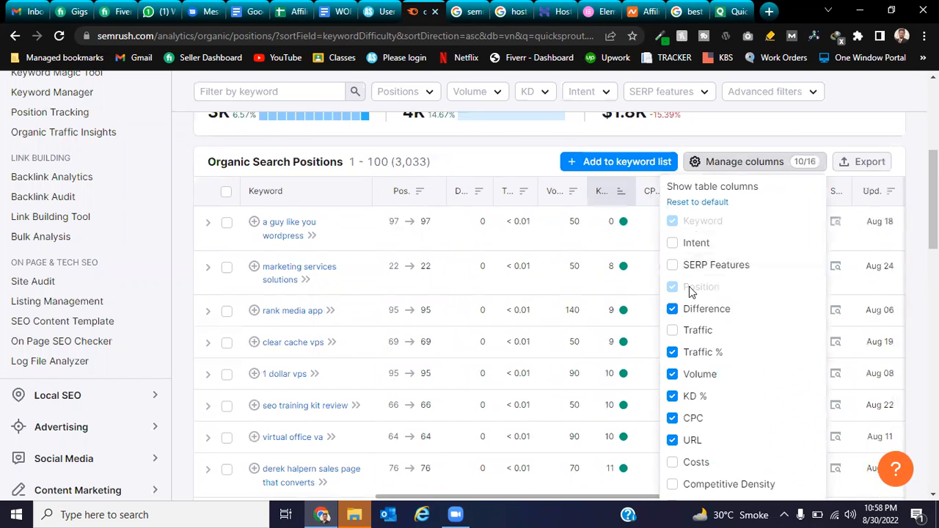
pyautogui.scroll(-3, 841, 184)
pyautogui.scroll(4, 841, 185)
pyautogui.click(841, 185)
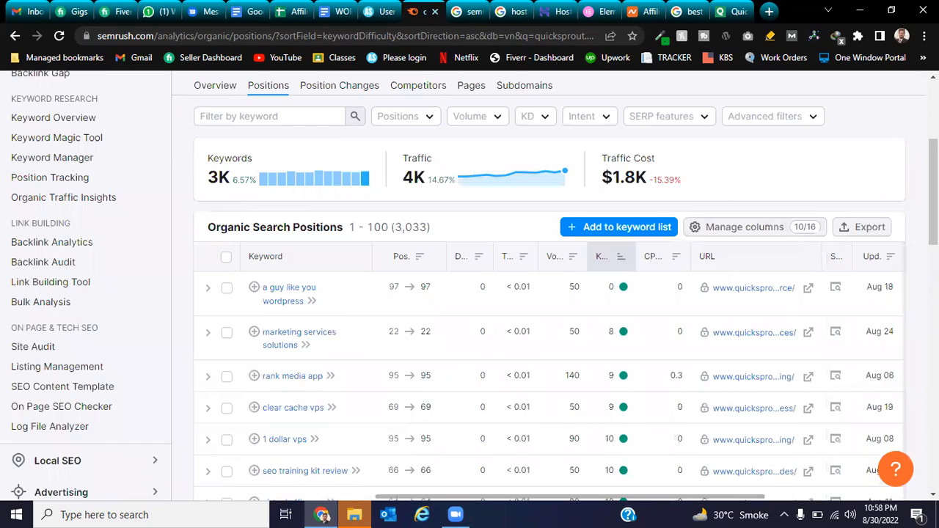
pyautogui.scroll(-4, 933, 192)
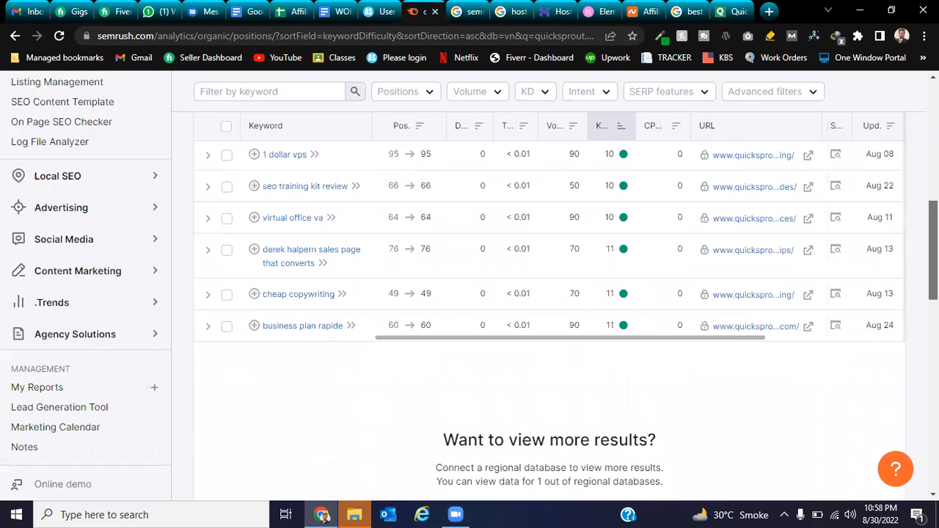
# Display the Organic Keywords Trend chart for quicksprout.com's Vietnam keywords and look it over.
pyautogui.scroll(8, 933, 192)
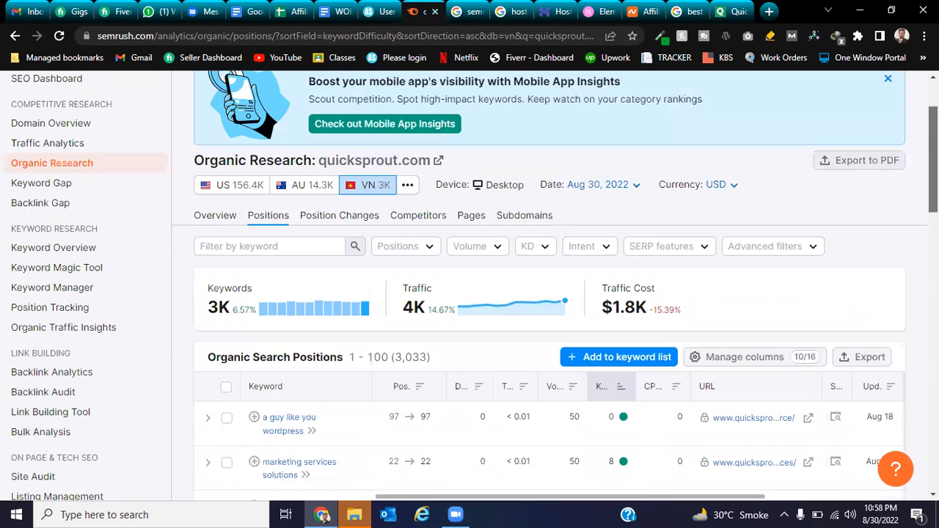
pyautogui.click(232, 307)
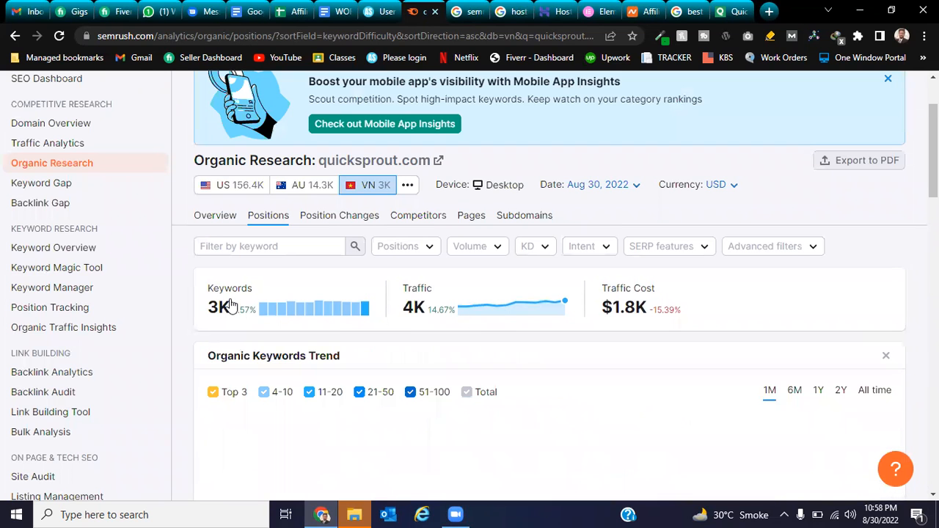
pyautogui.scroll(-3, 849, 352)
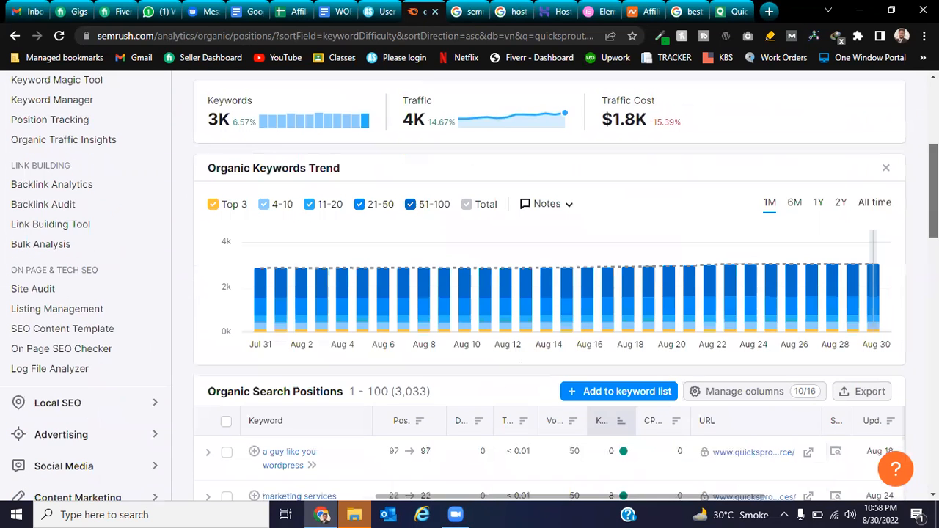
pyautogui.scroll(2, 470, 286)
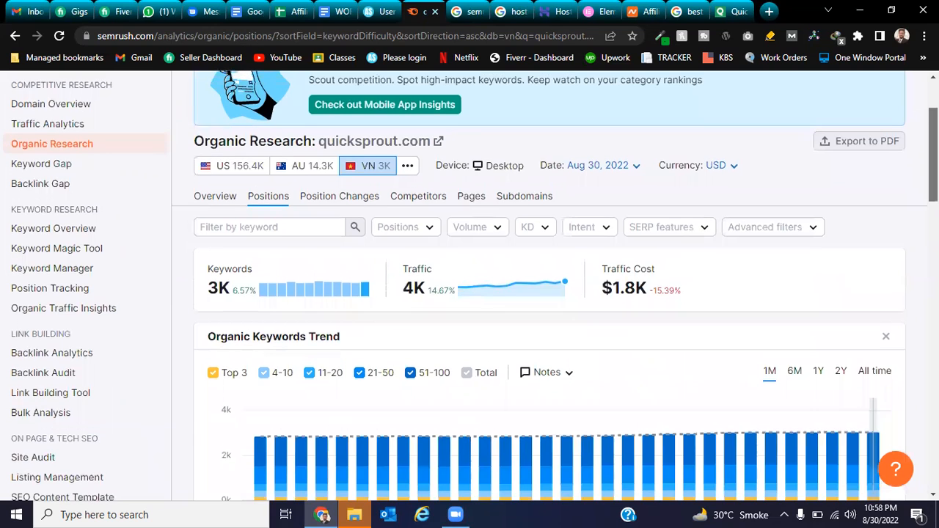
# Open the Organic Research overview of quicksprout.com and examine its keyword trend, top organic keywords and top position changes.
pyautogui.click(215, 186)
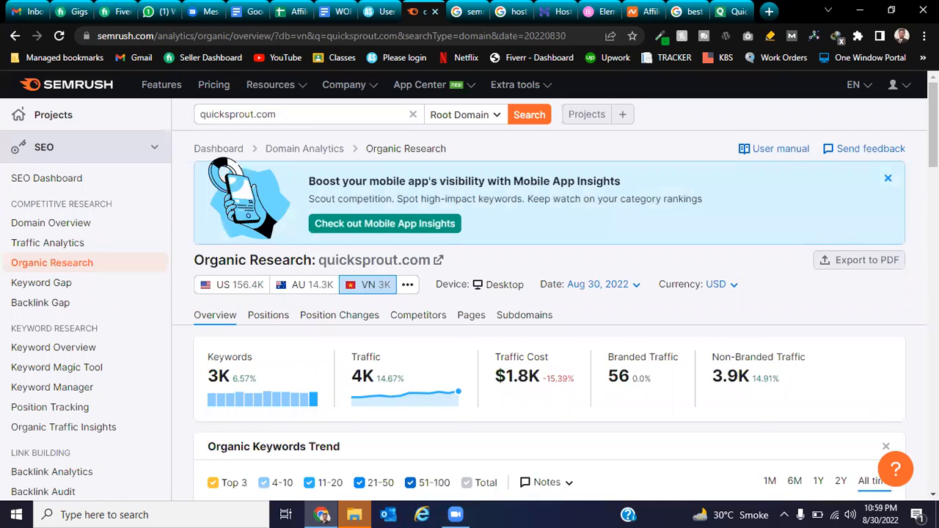
pyautogui.scroll(-3, 550, 293)
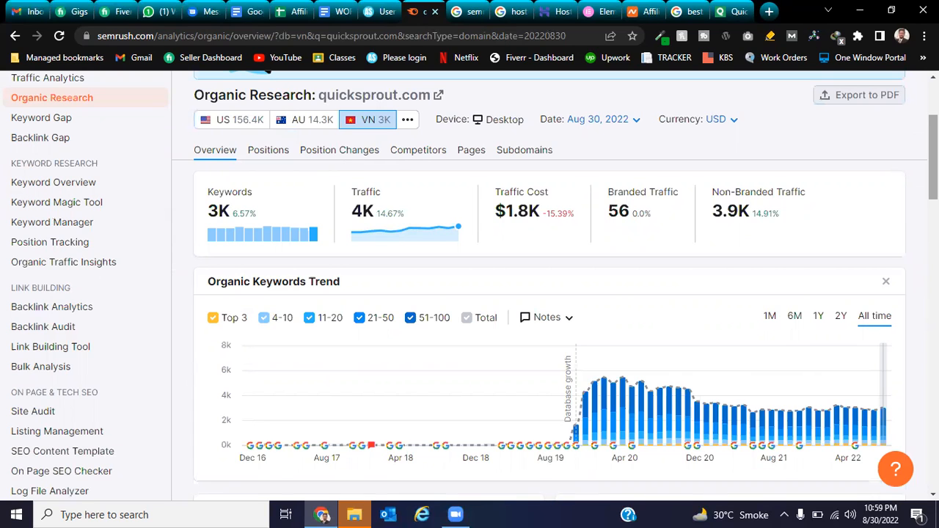
pyautogui.scroll(-3, 469, 286)
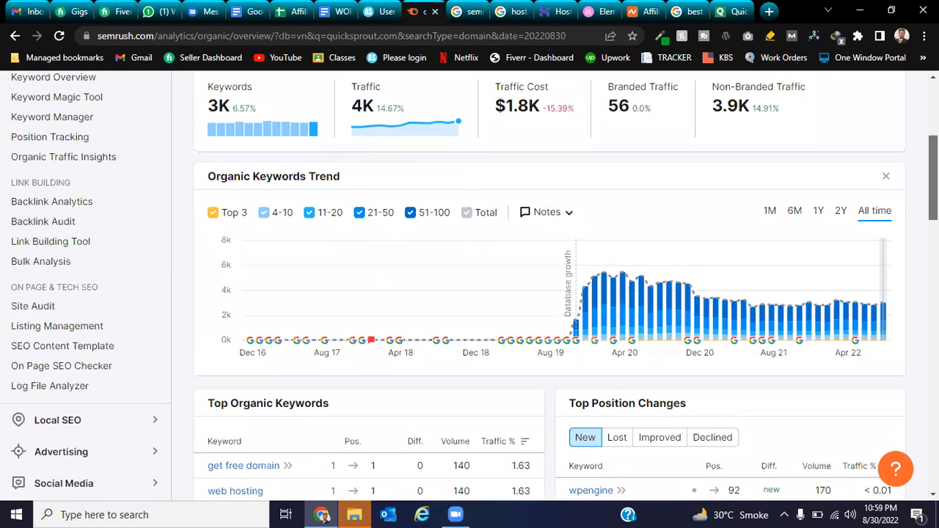
pyautogui.scroll(-1, 469, 286)
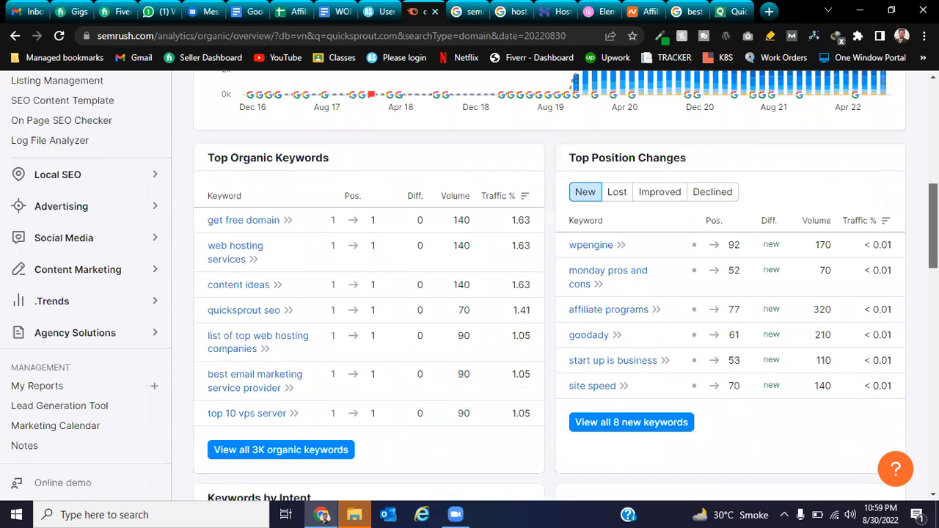
# Open the full list of quicksprout.com's organic keywords and look through the Organic Search Positions table.
pyautogui.click(282, 453)
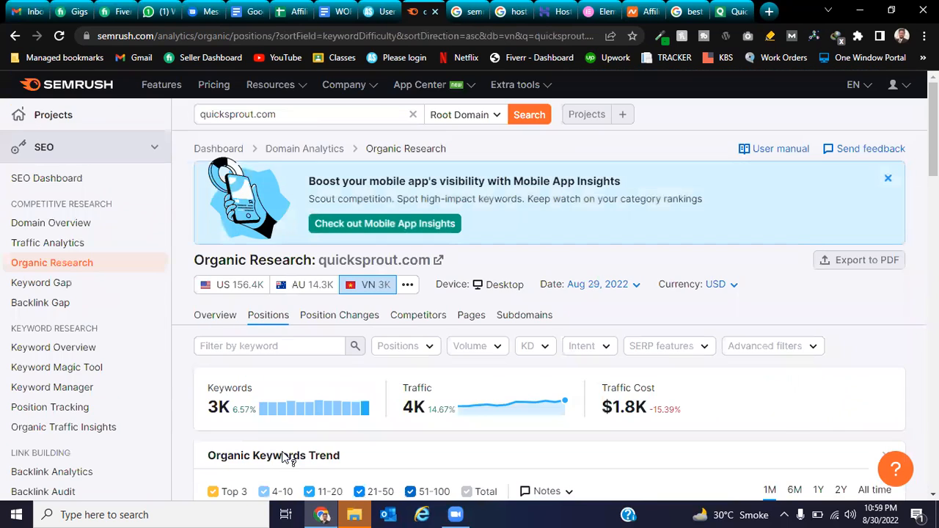
pyautogui.scroll(-5, 469, 294)
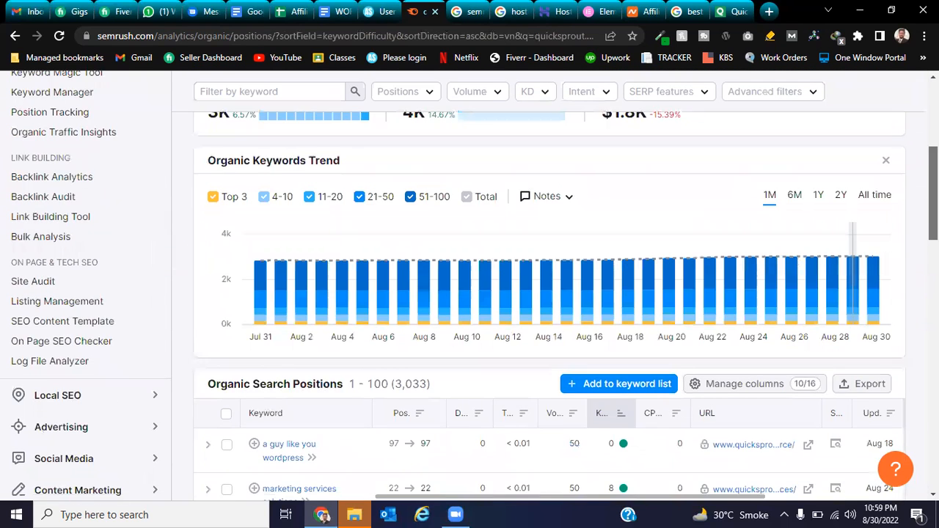
pyautogui.scroll(-1, 469, 293)
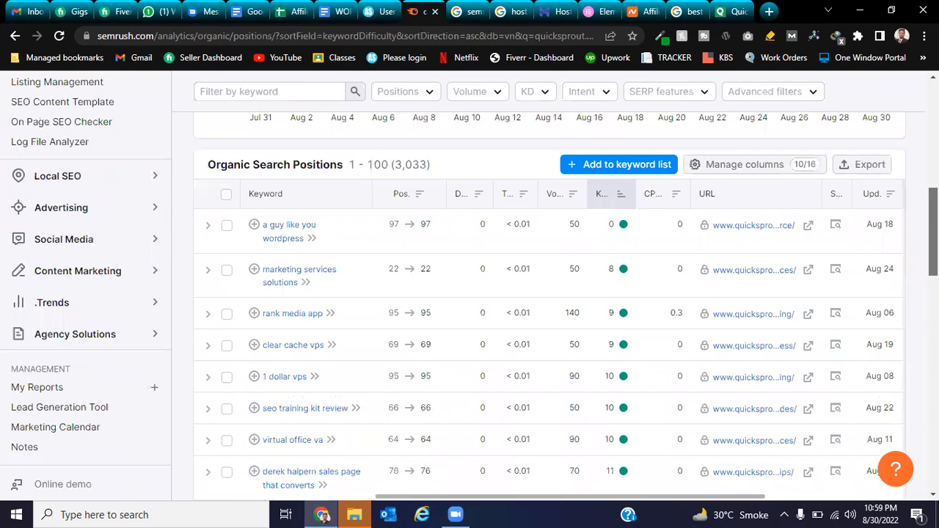
pyautogui.scroll(-4, 880, 214)
pyautogui.scroll(5, 880, 214)
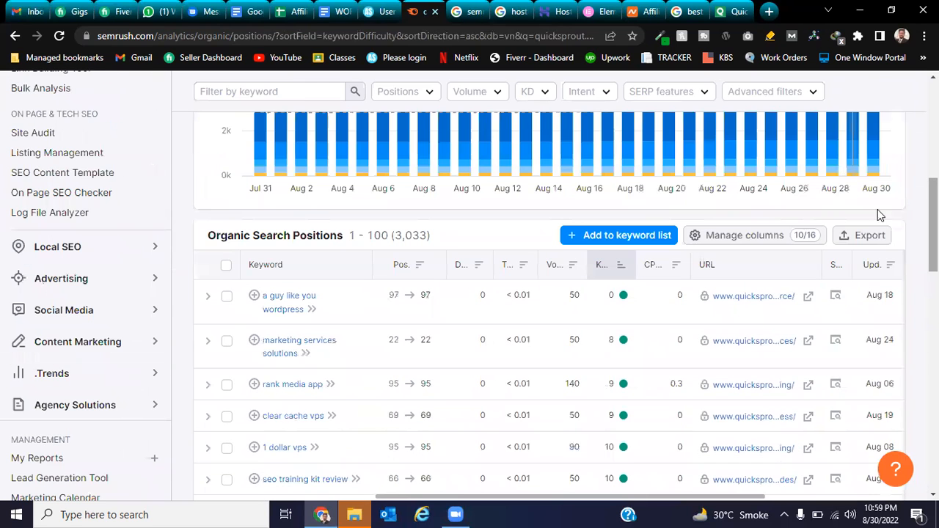
# Check the export options of the Organic Search Positions table and close them without exporting.
pyautogui.click(855, 235)
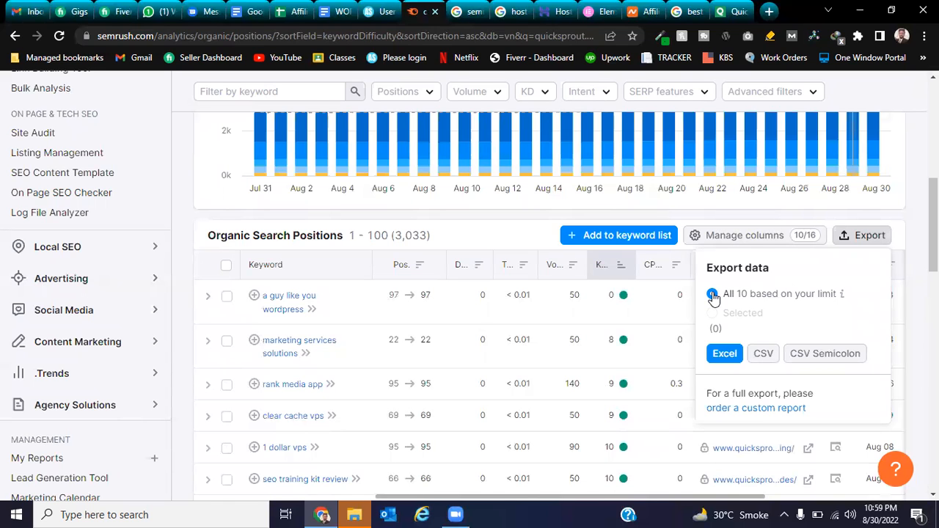
pyautogui.click(821, 213)
pyautogui.moveTo(933, 209); pyautogui.dragTo(934, 110)
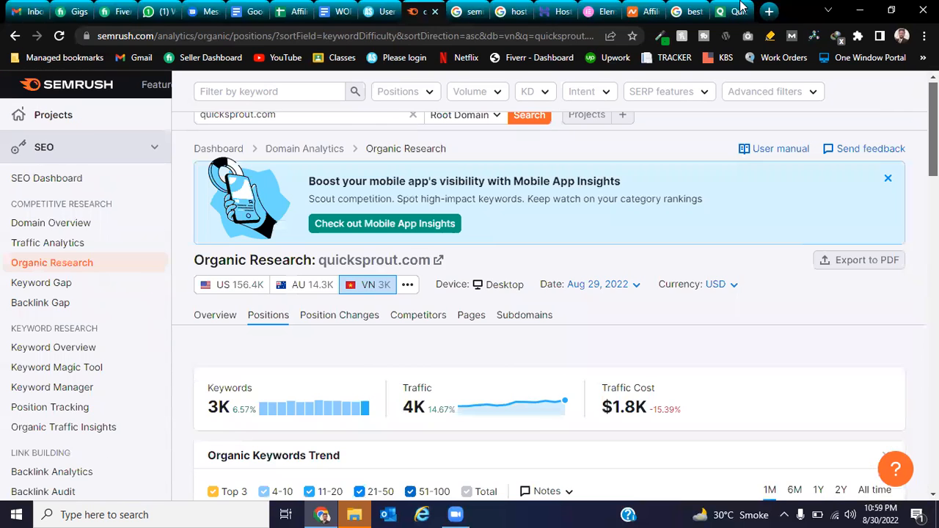
# Close the Quick Sprout article tab and reload the Google search results for "best hosting providers".
pyautogui.click(741, 5)
pyautogui.click(14, 38)
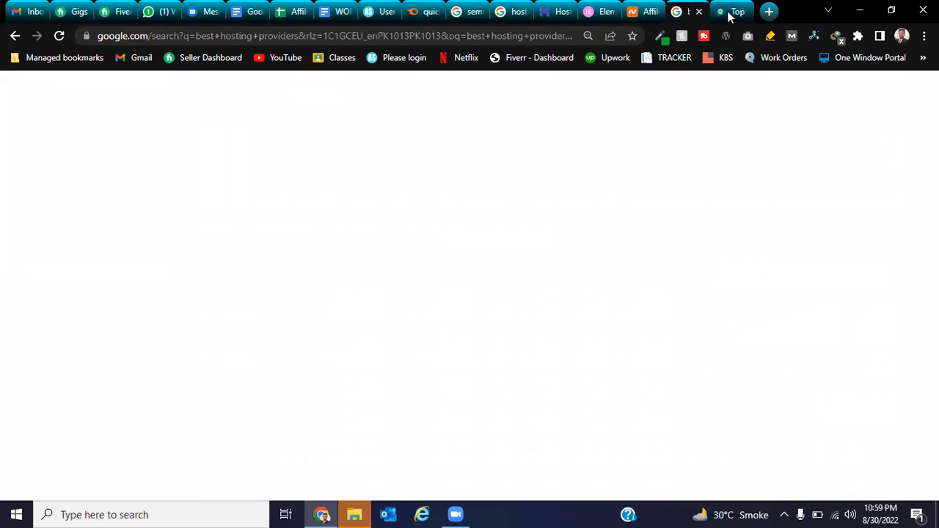
pyautogui.click(742, 12)
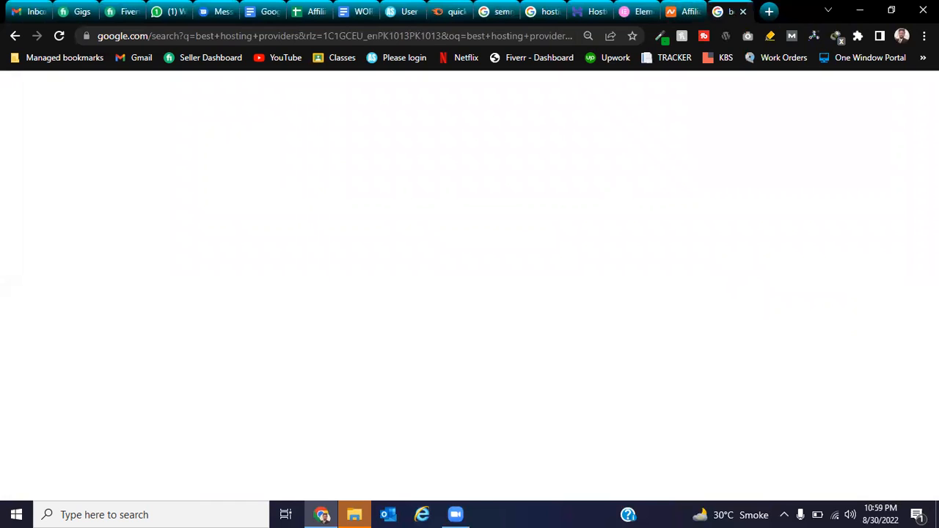
pyautogui.click(436, 36)
pyautogui.press('Return')
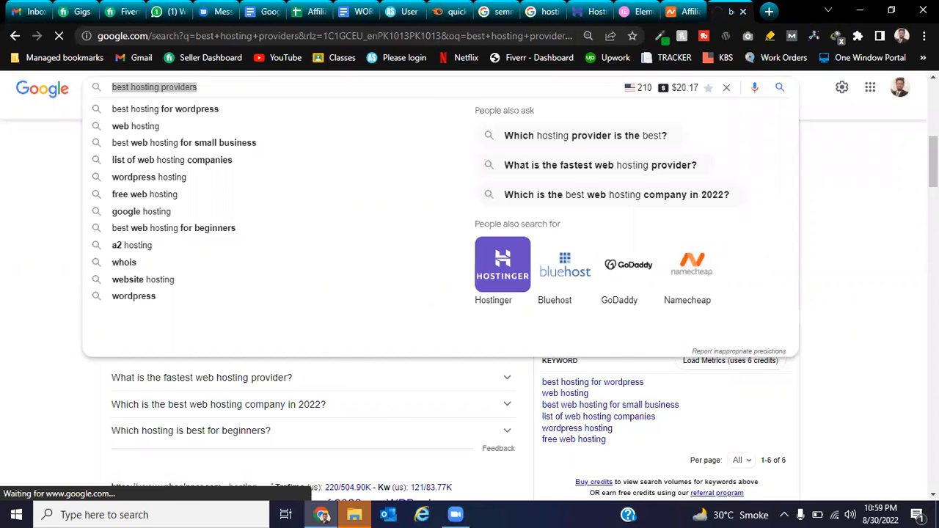
# Look through the search results and open TechRadar's "Best web hosting 2022: Our experts review the top services".
pyautogui.scroll(-4, 470, 294)
pyautogui.scroll(-2, 470, 294)
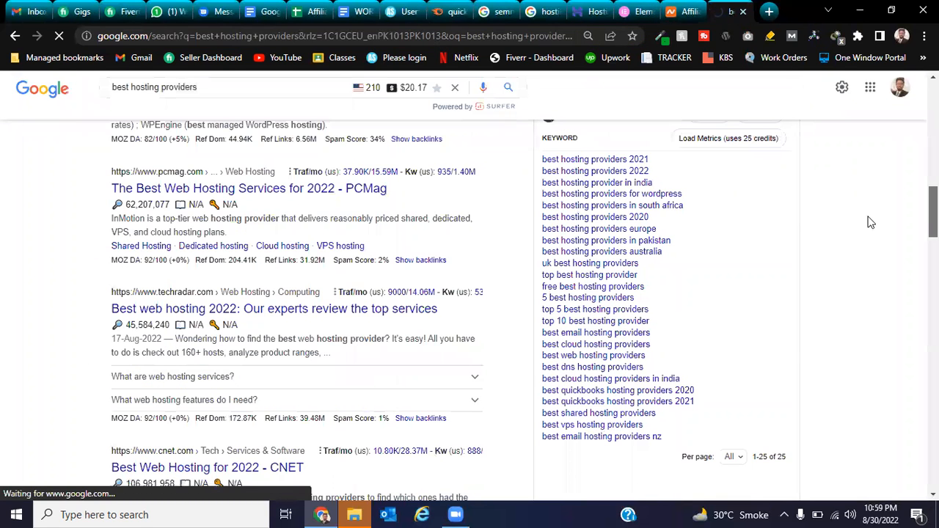
pyautogui.scroll(-2, 870, 222)
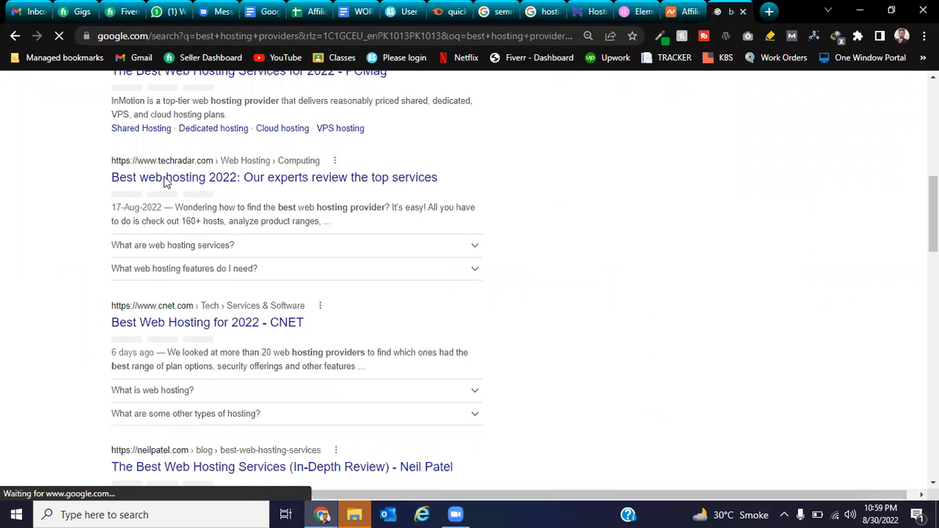
pyautogui.click(169, 179)
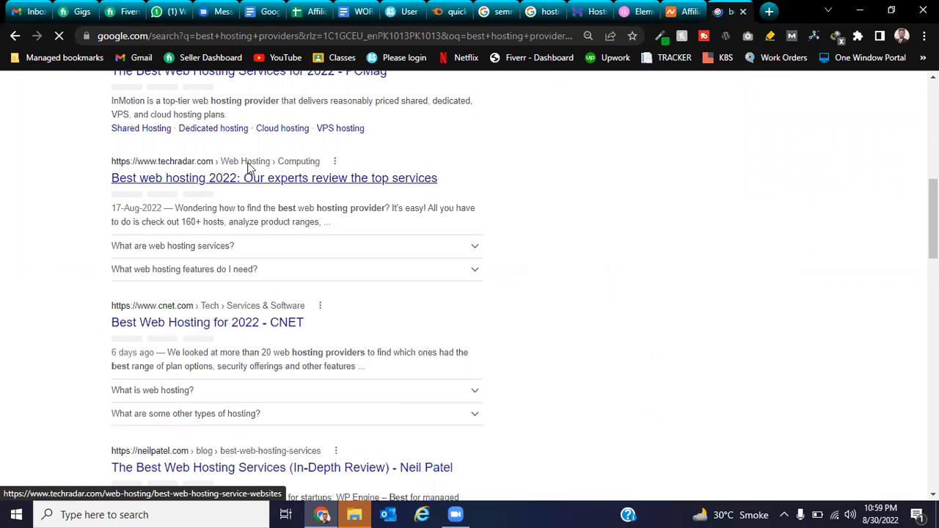
# Switch back to Semrush and run an Organic Research search for the competitor domain techradar.com.
pyautogui.click(683, 11)
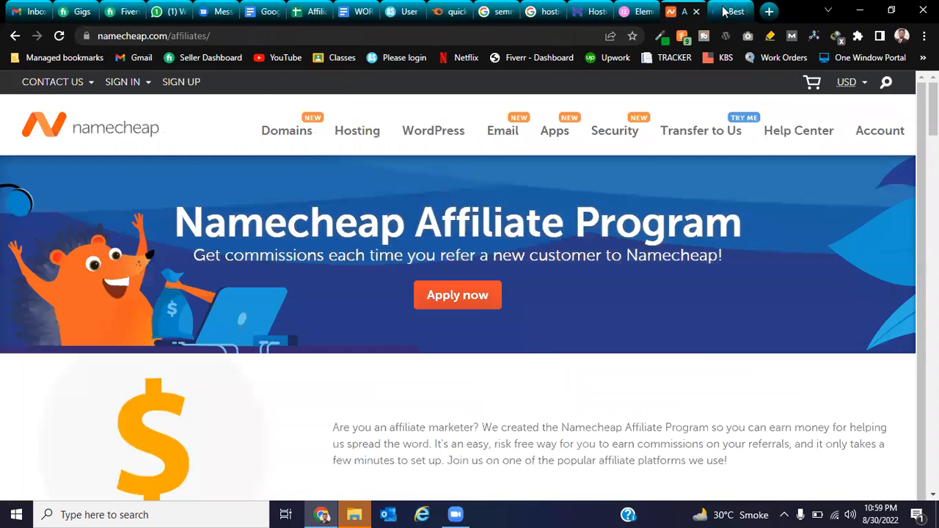
pyautogui.click(449, 11)
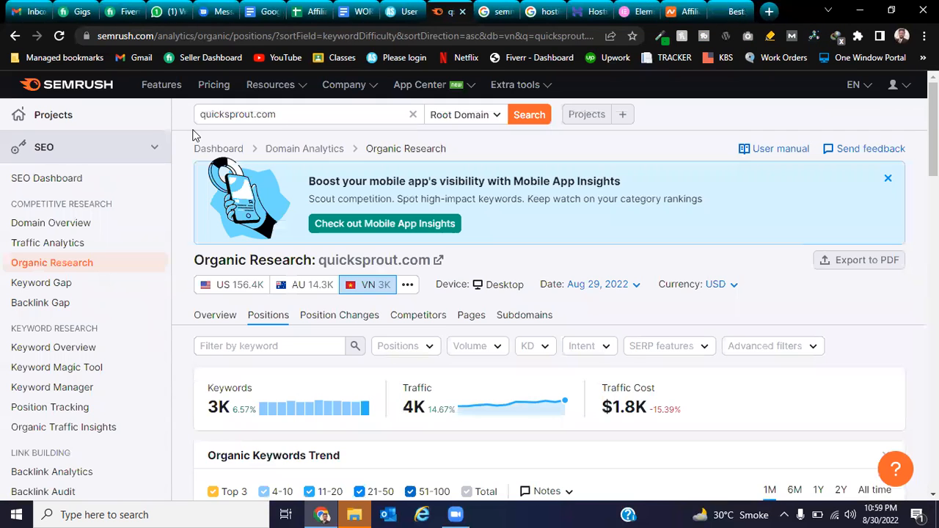
pyautogui.click(275, 113)
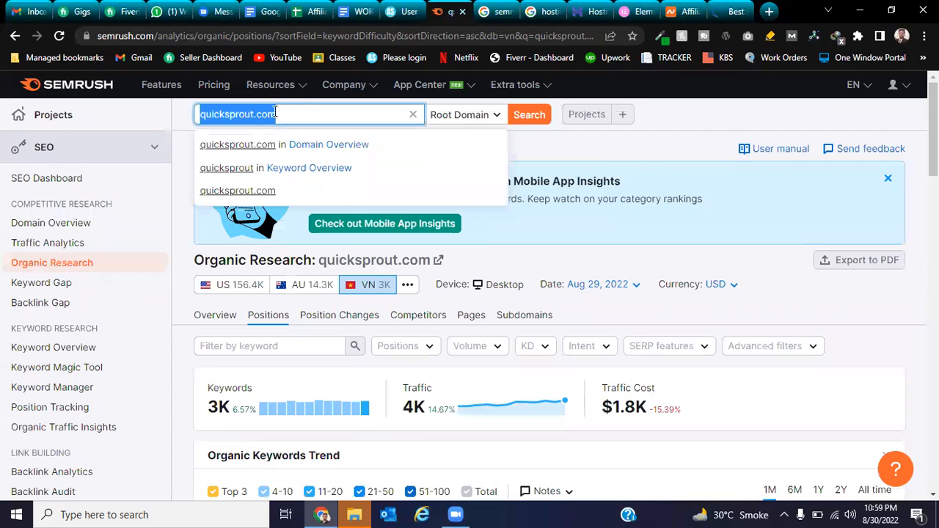
pyautogui.write('techradar.com')
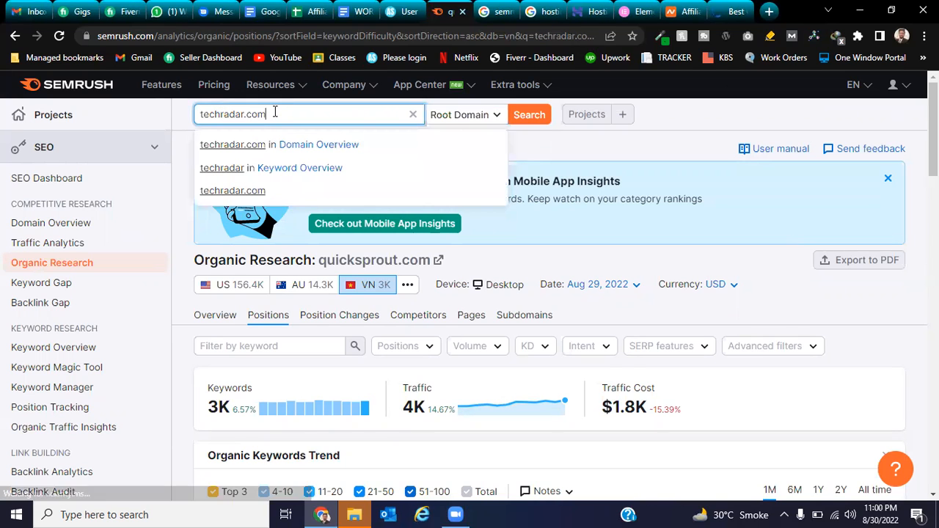
pyautogui.press('Return')
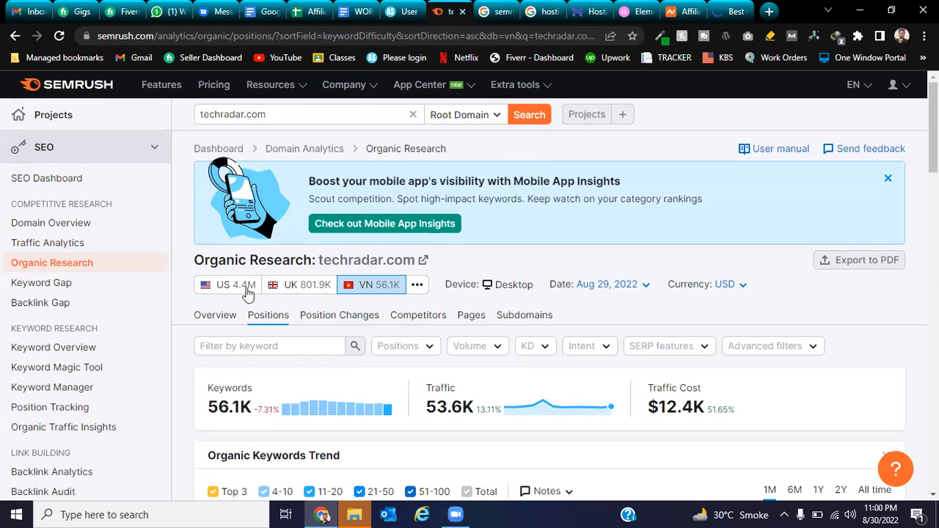
# Switch the techradar.com report to the US database, look over its metrics and hide the Organic Keywords Trend chart.
pyautogui.click(217, 290)
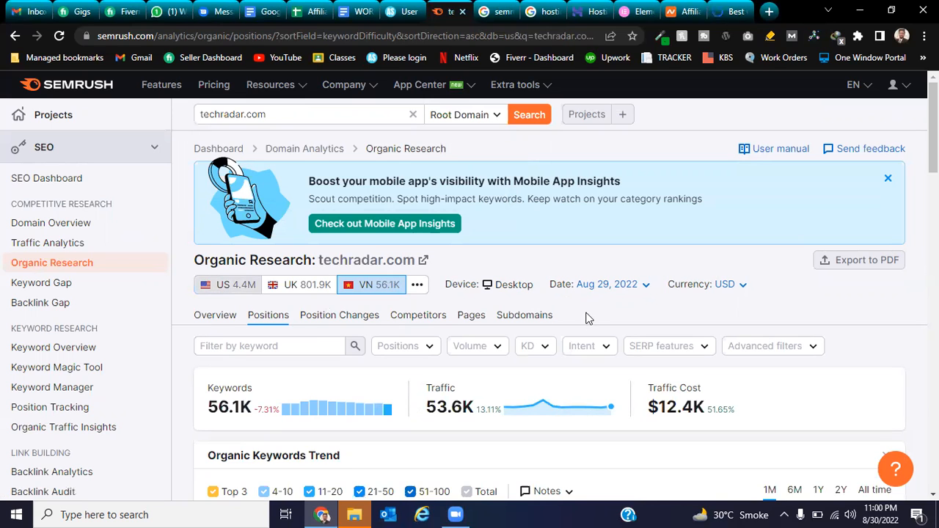
pyautogui.scroll(-2, 550, 294)
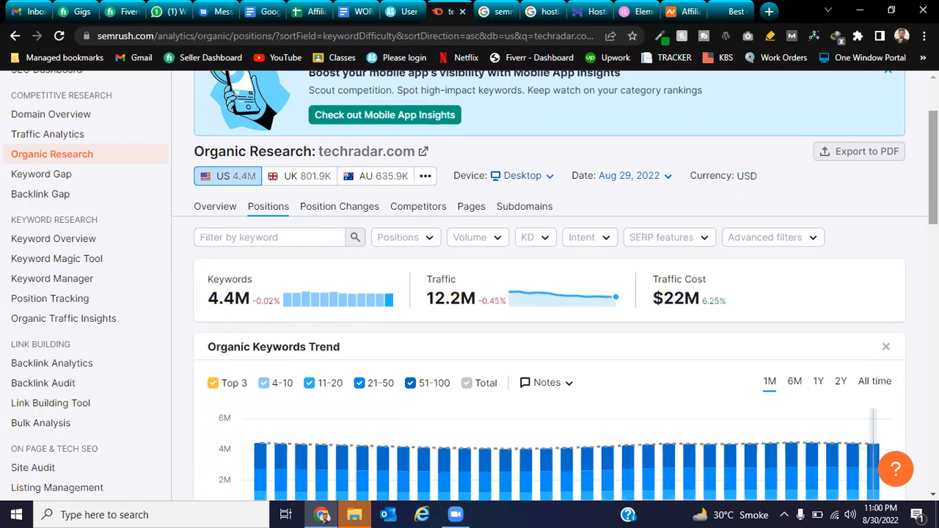
pyautogui.scroll(-1, 549, 293)
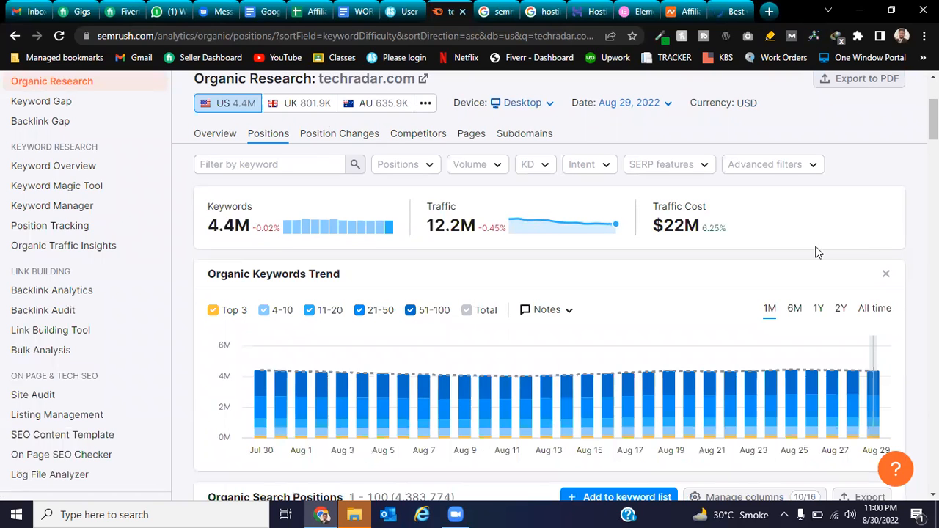
pyautogui.scroll(-2, 549, 293)
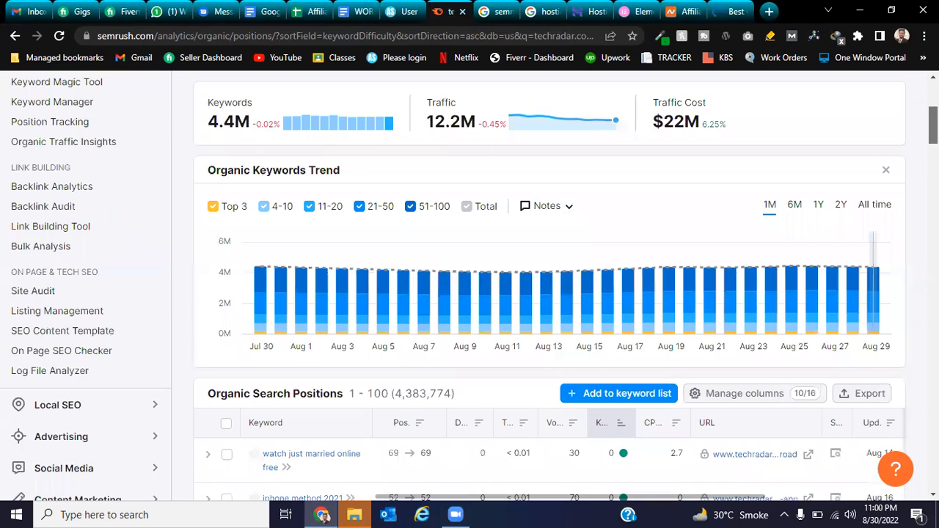
pyautogui.scroll(3, 227, 310)
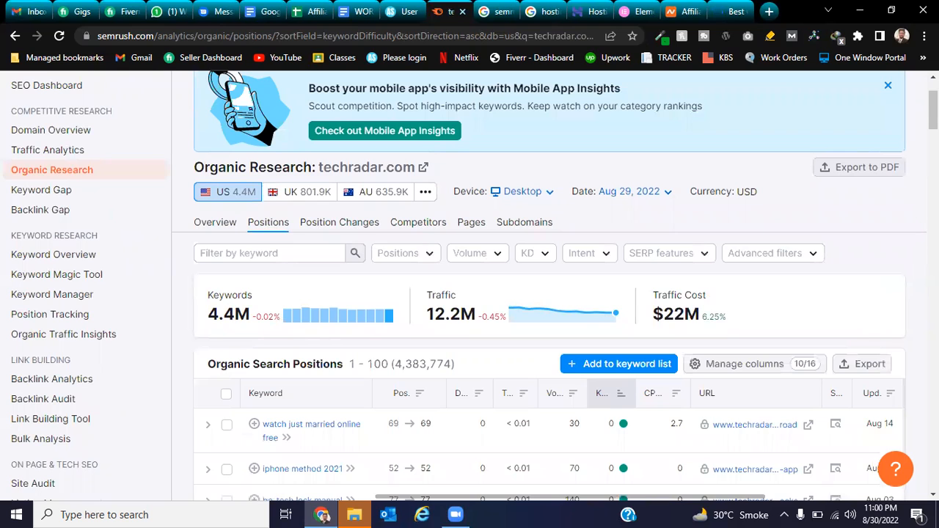
# Examine the low-difficulty US keywords of techradar.com in the Organic Search Positions table.
pyautogui.scroll(-2, 549, 294)
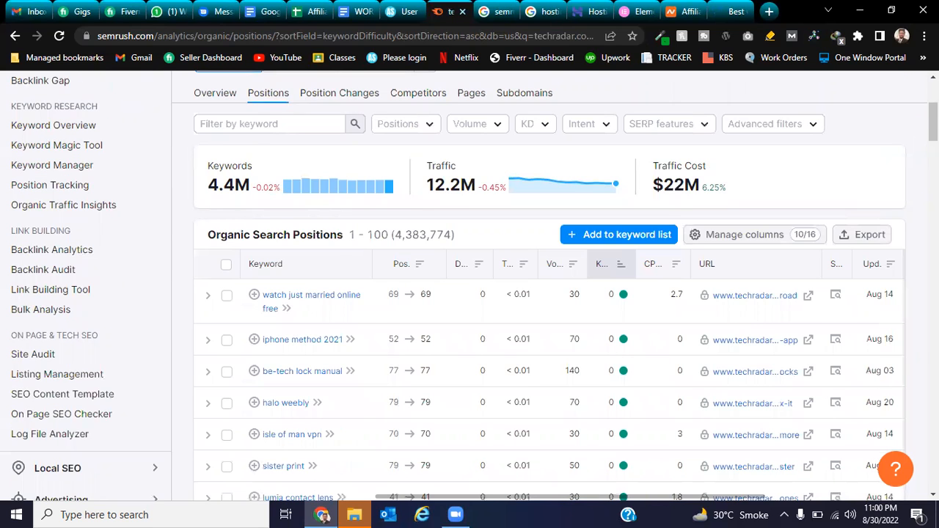
pyautogui.scroll(-3, 550, 293)
pyautogui.scroll(-5, 550, 294)
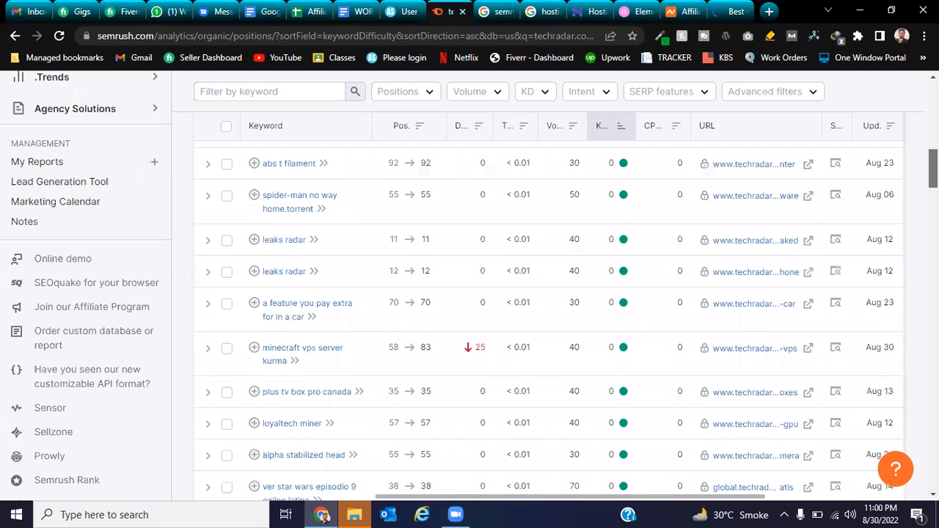
pyautogui.scroll(-5, 550, 294)
pyautogui.scroll(-5, 549, 293)
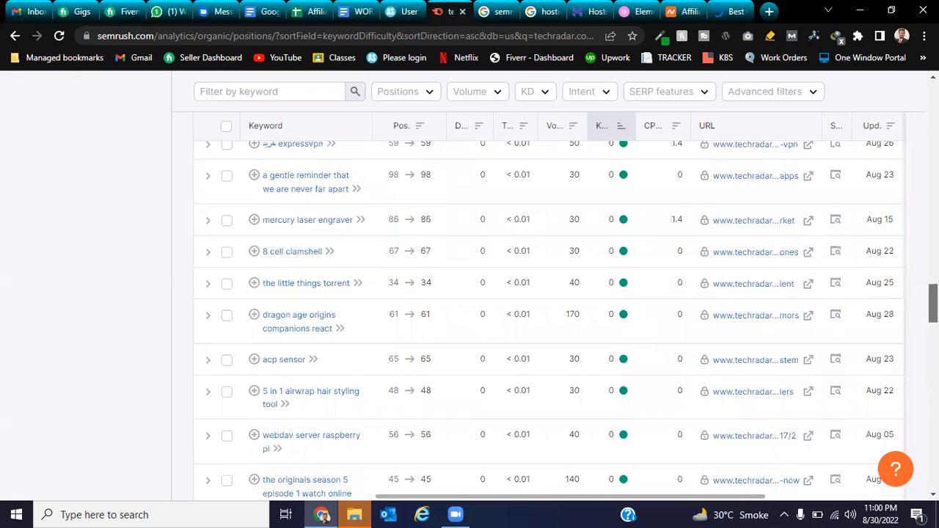
pyautogui.scroll(-5, 550, 293)
pyautogui.scroll(10, 550, 294)
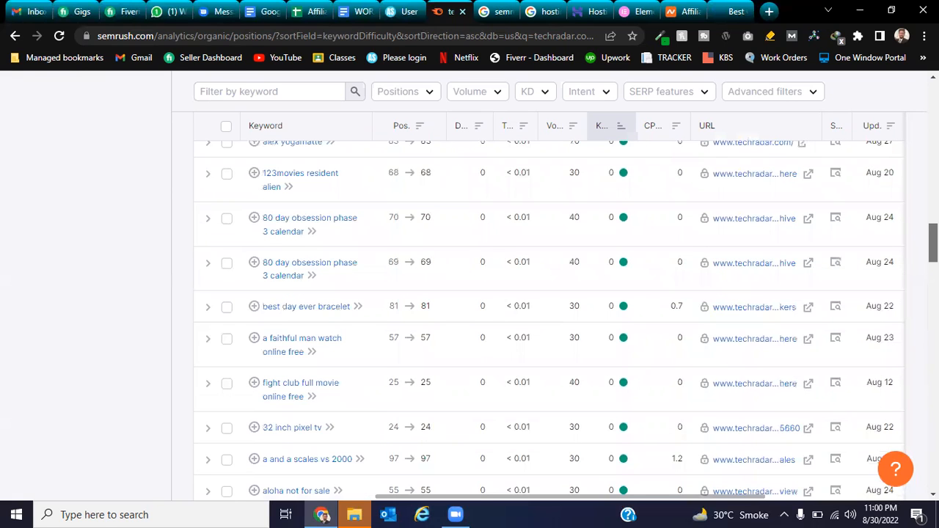
pyautogui.scroll(10, 843, 314)
pyautogui.scroll(2, 862, 312)
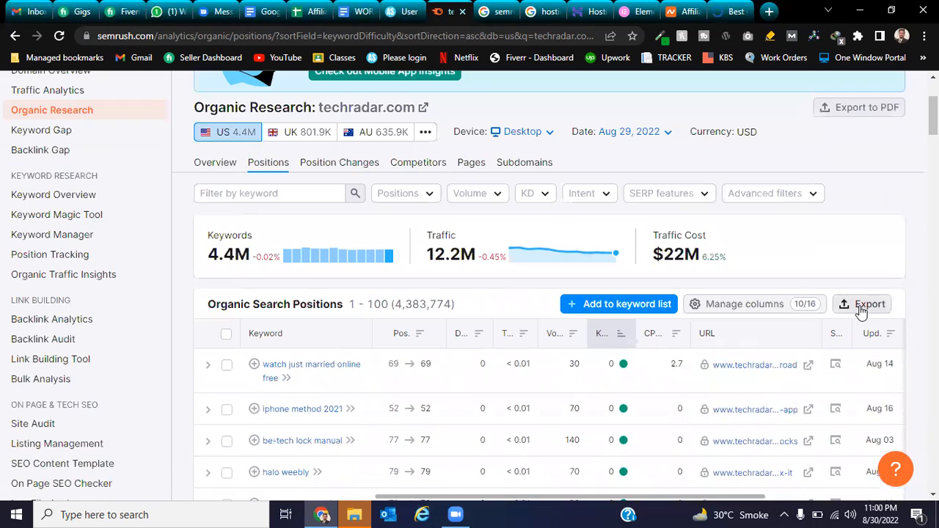
pyautogui.click(861, 309)
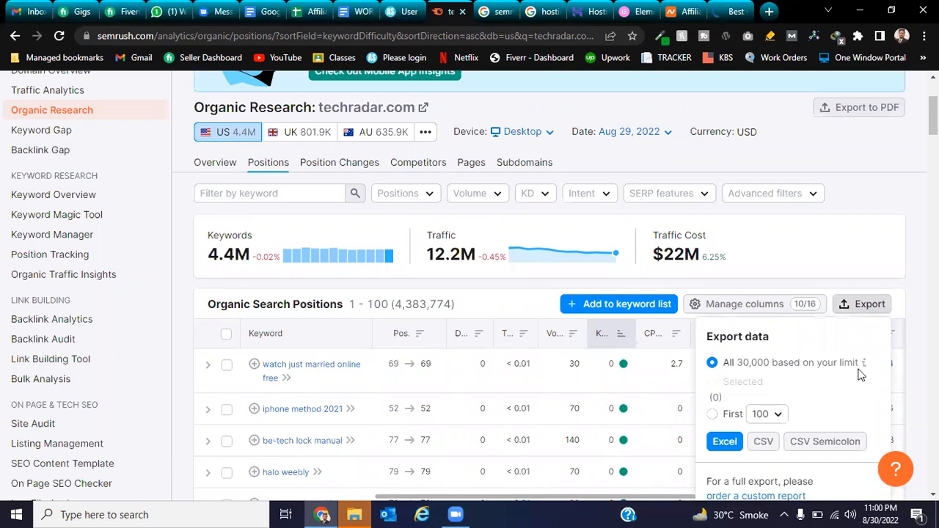
pyautogui.click(723, 442)
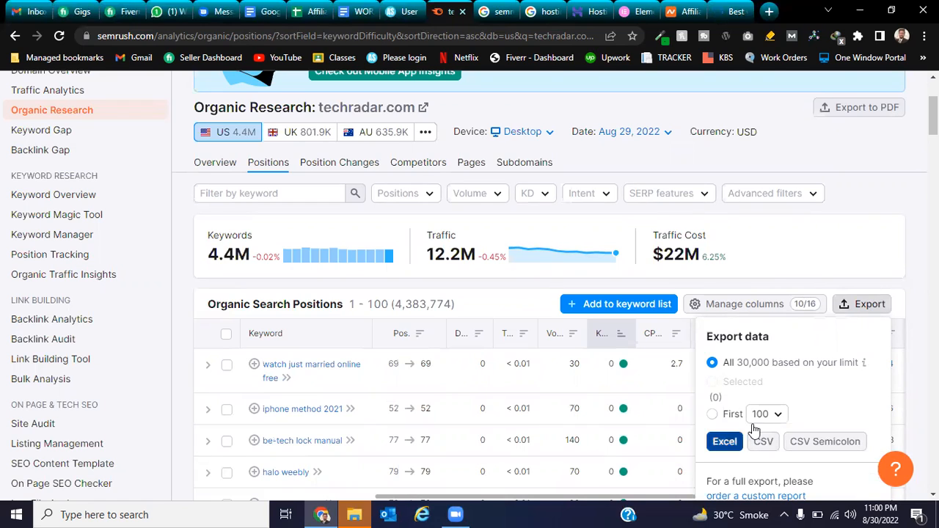
pyautogui.click(859, 303)
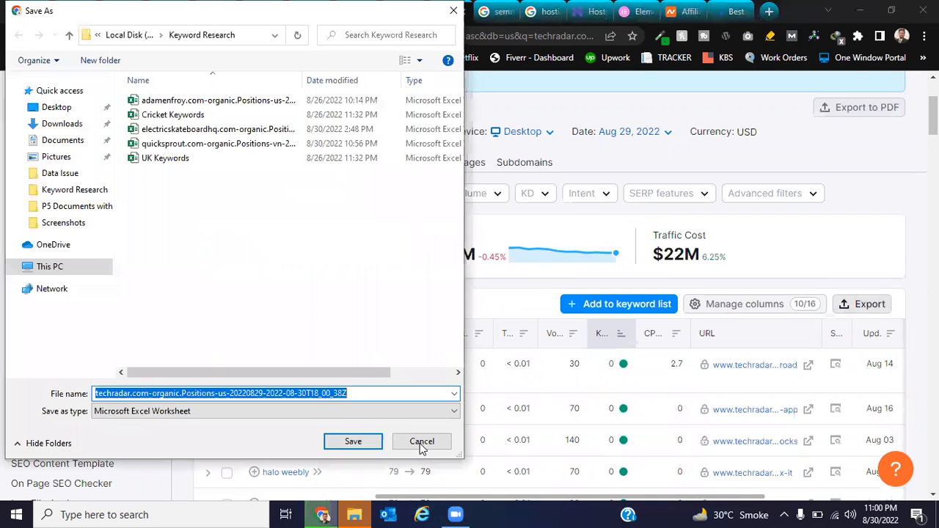
pyautogui.press('Return')
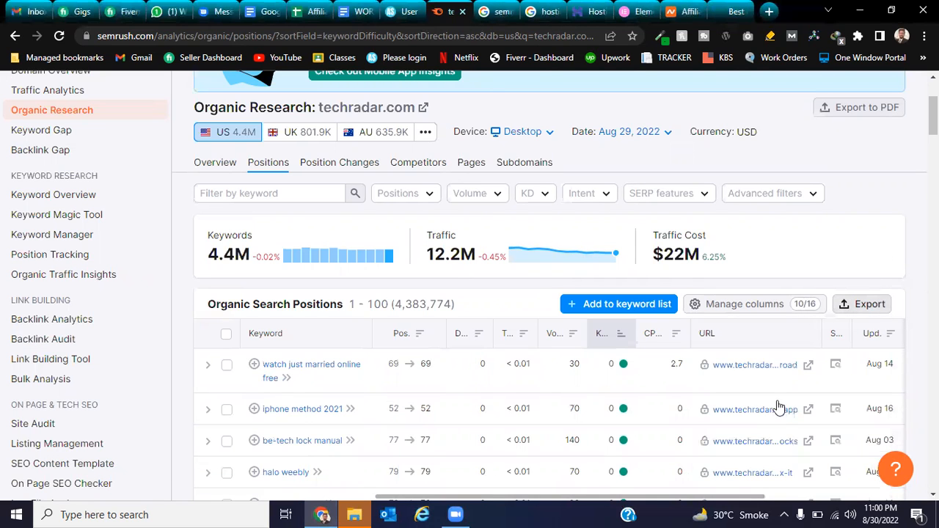
# Export the first 1,000 techradar.com positions to Excel, save the file in the Keyword Research folder and open it.
pyautogui.click(868, 312)
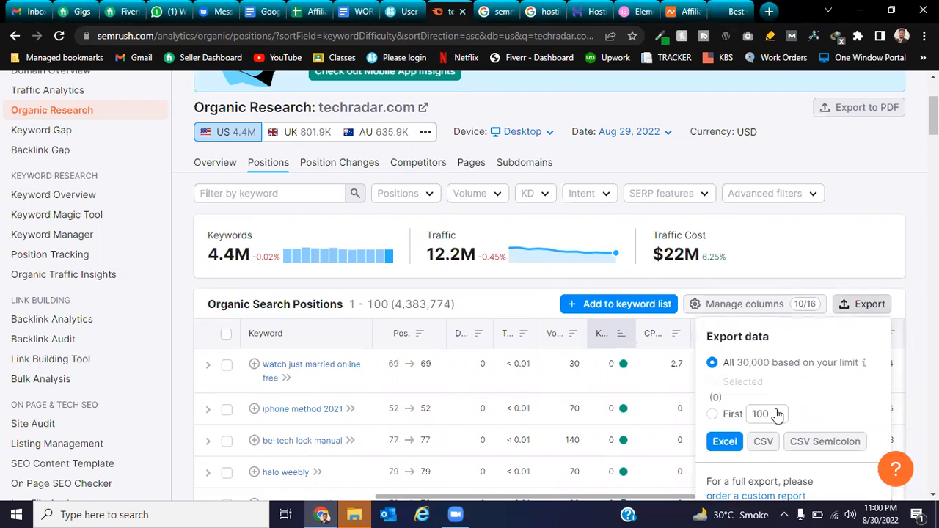
pyautogui.click(777, 415)
pyautogui.click(764, 487)
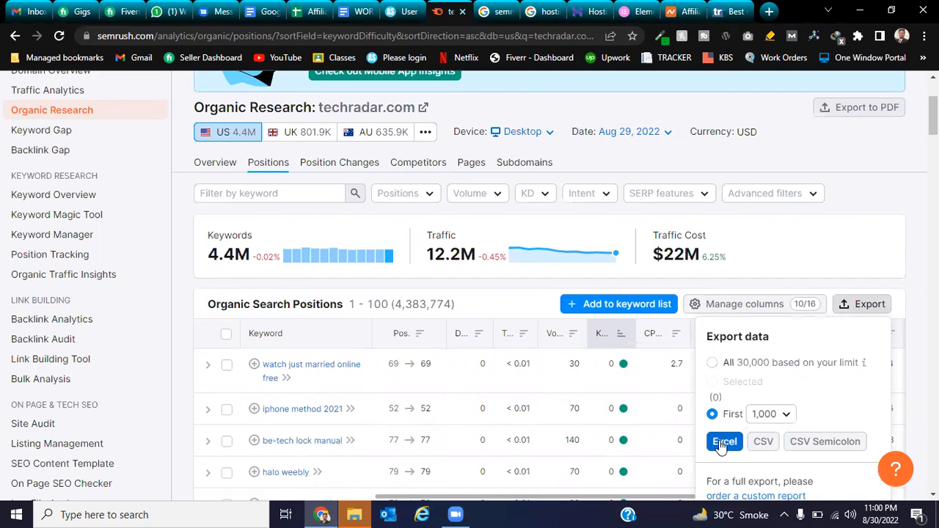
pyautogui.click(723, 442)
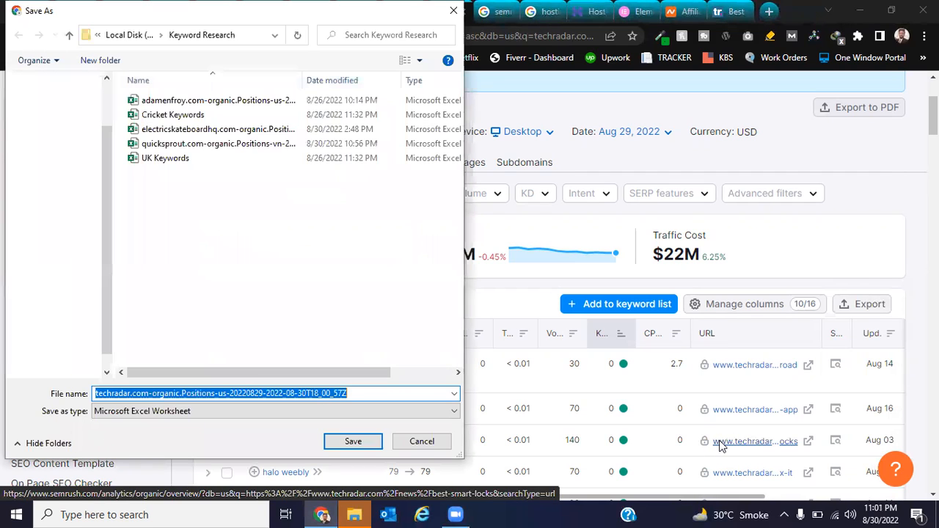
pyautogui.click(353, 440)
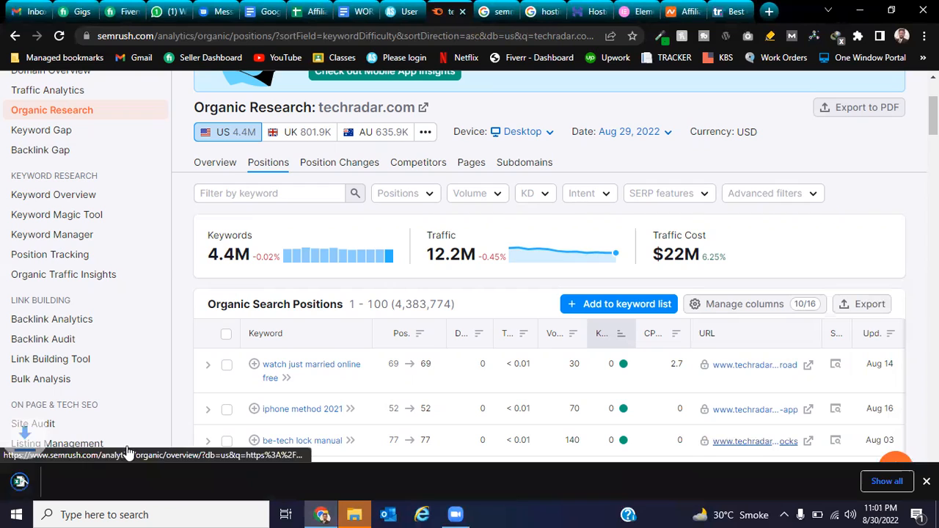
pyautogui.click(77, 479)
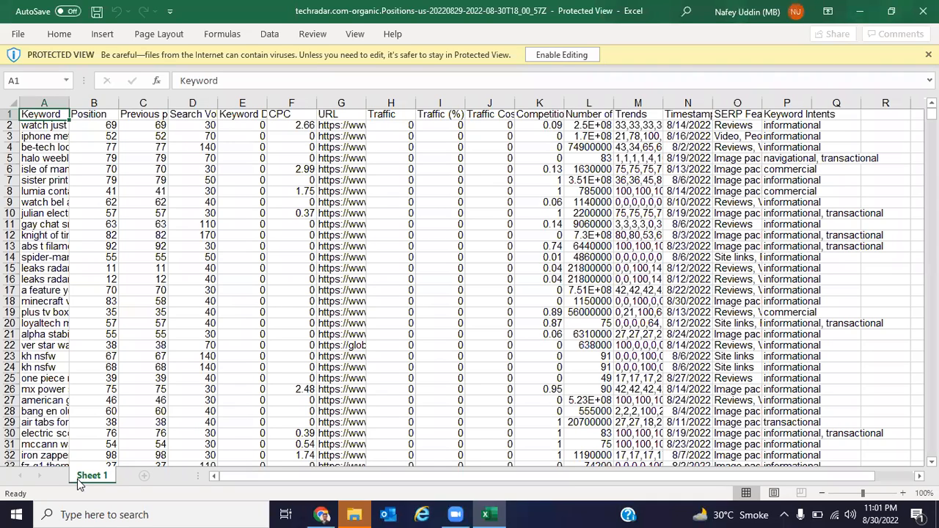
# Fit the Keyword and Position columns to their contents and look at the first keyword's position.
pyautogui.doubleClick(71, 102)
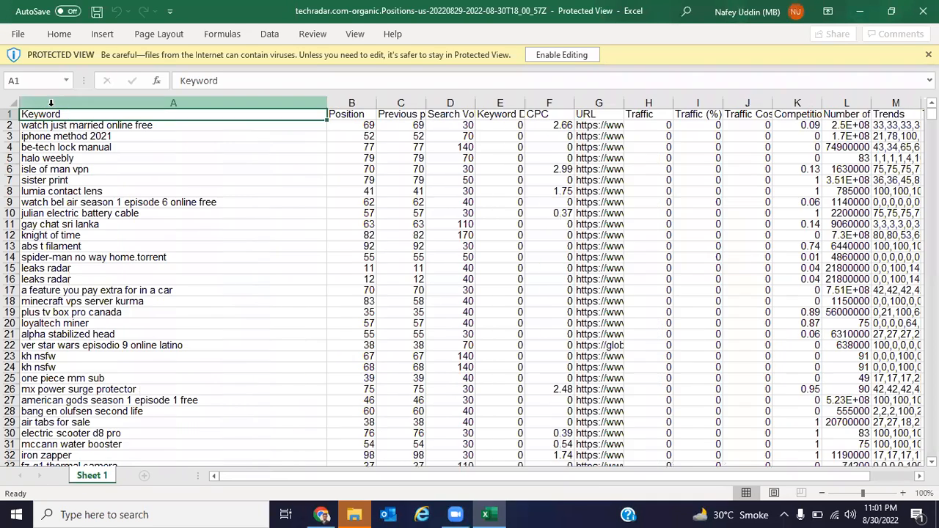
pyautogui.doubleClick(375, 105)
pyautogui.click(350, 97)
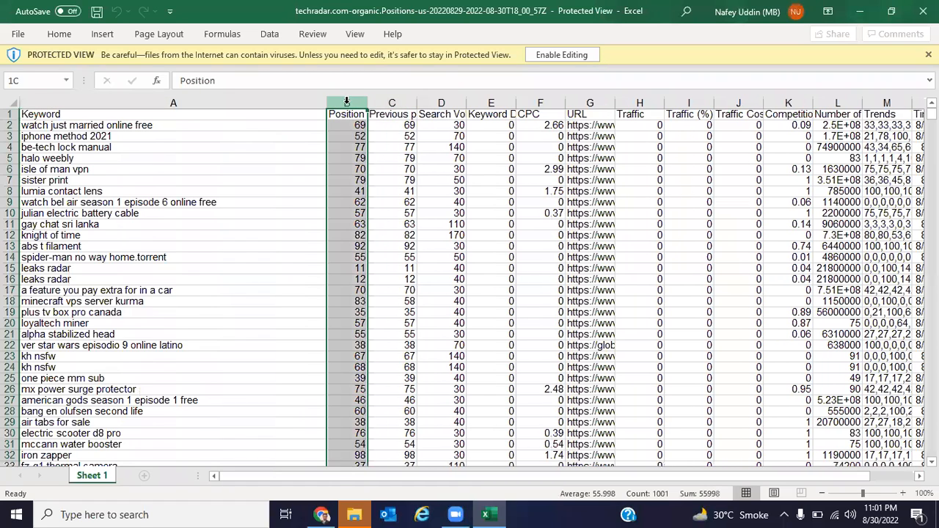
pyautogui.click(356, 135)
pyautogui.click(155, 126)
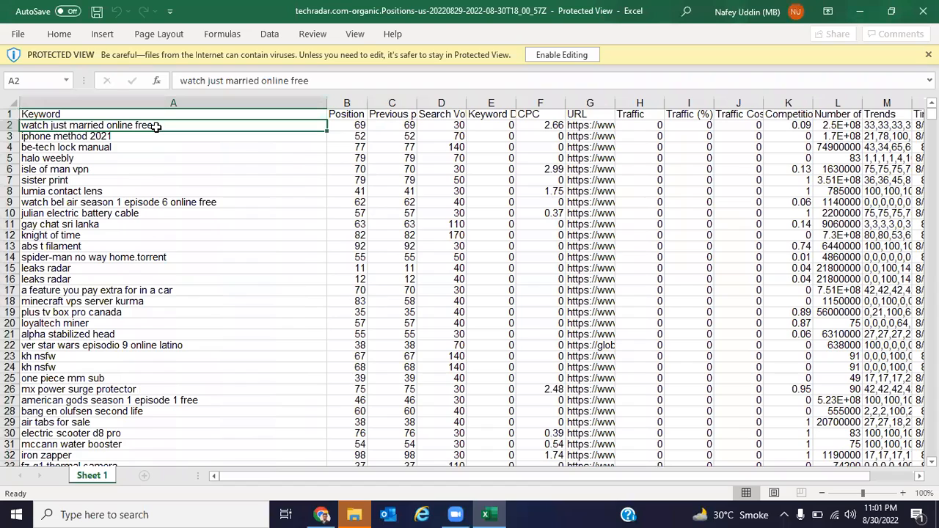
pyautogui.click(349, 125)
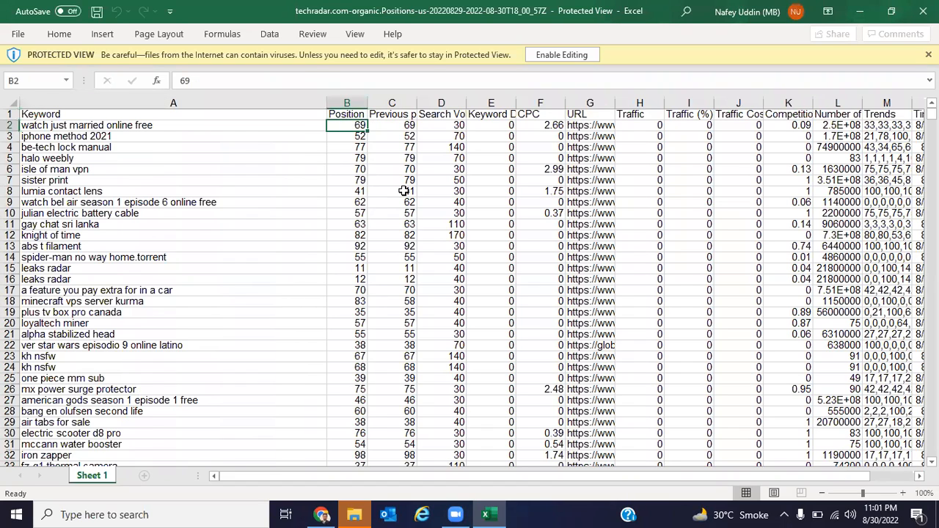
# Fit the Previous position column to its contents and try to delete it together with the Position column in Protected View.
pyautogui.click(349, 103)
pyautogui.click(396, 103)
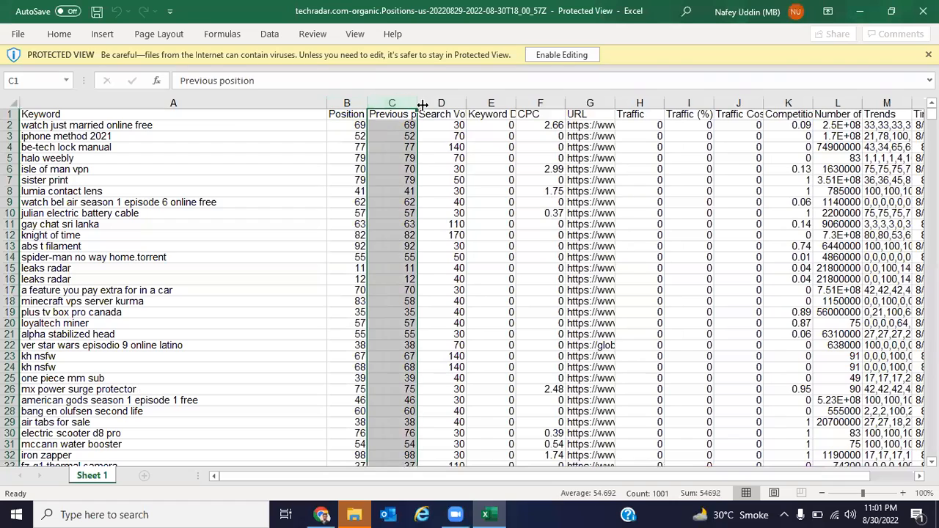
pyautogui.doubleClick(421, 104)
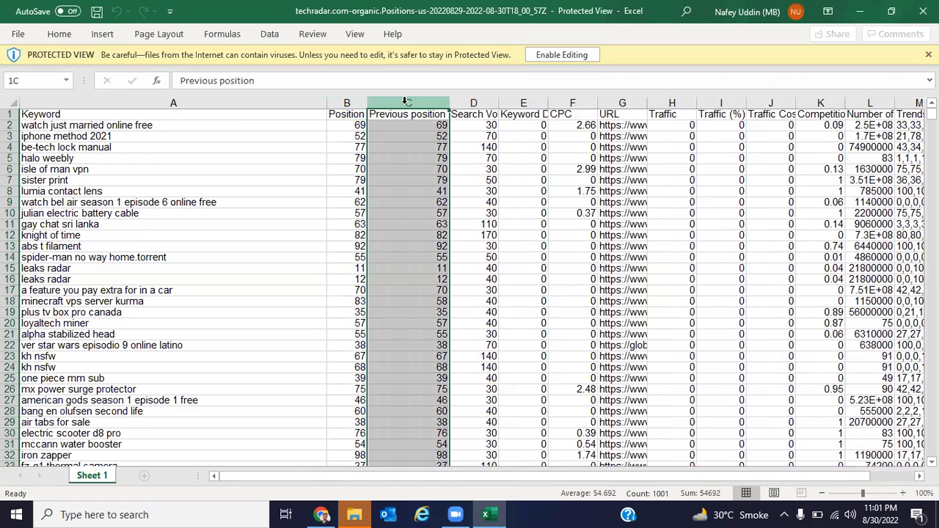
pyautogui.keyDown('shift'); pyautogui.click(361, 103); pyautogui.keyUp('shift')
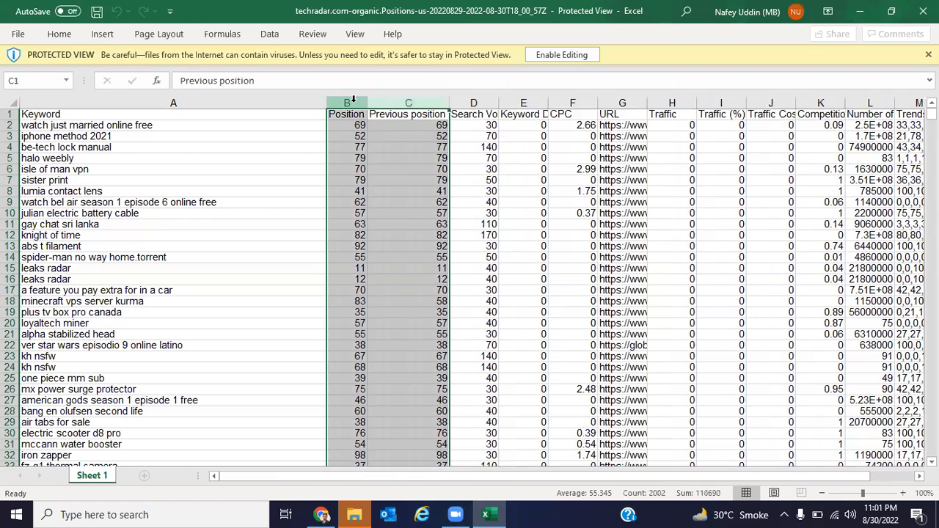
pyautogui.rightClick(353, 99)
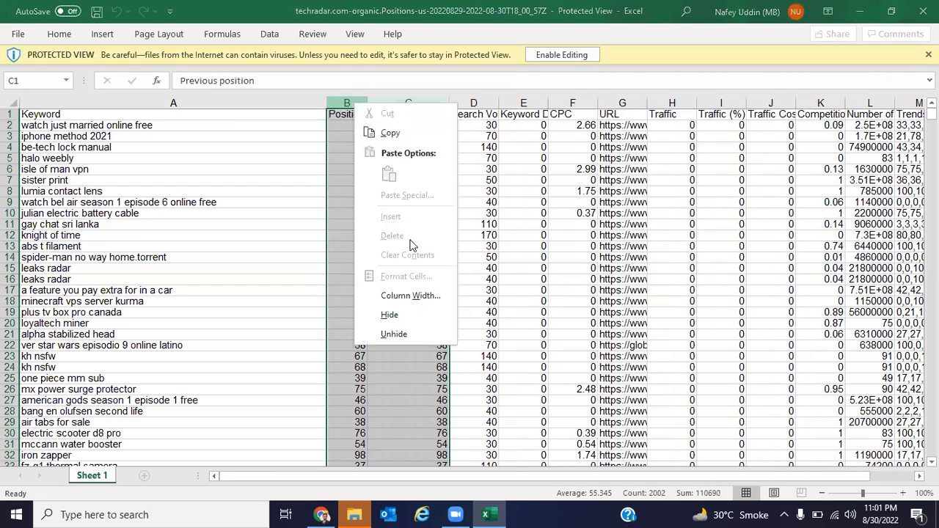
pyautogui.click(694, 3)
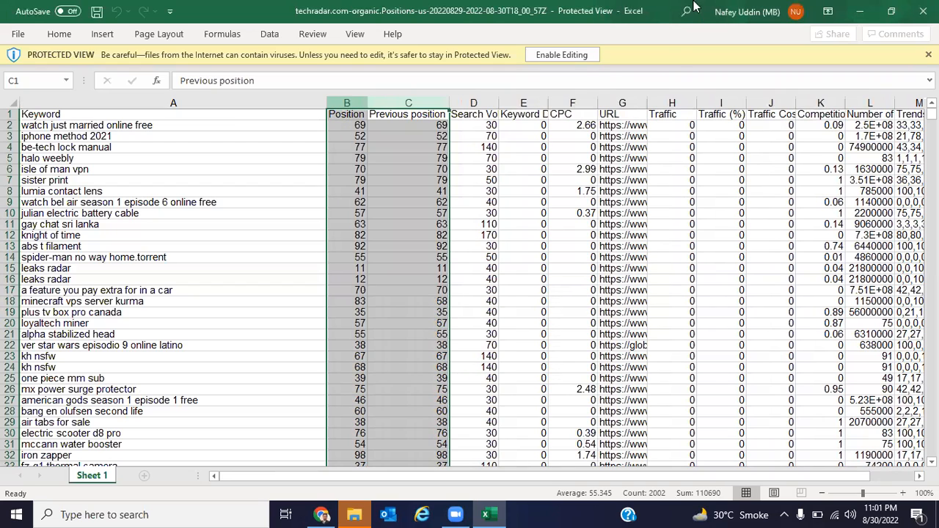
# Enable editing of the workbook and delete the Position and Previous position columns.
pyautogui.click(571, 59)
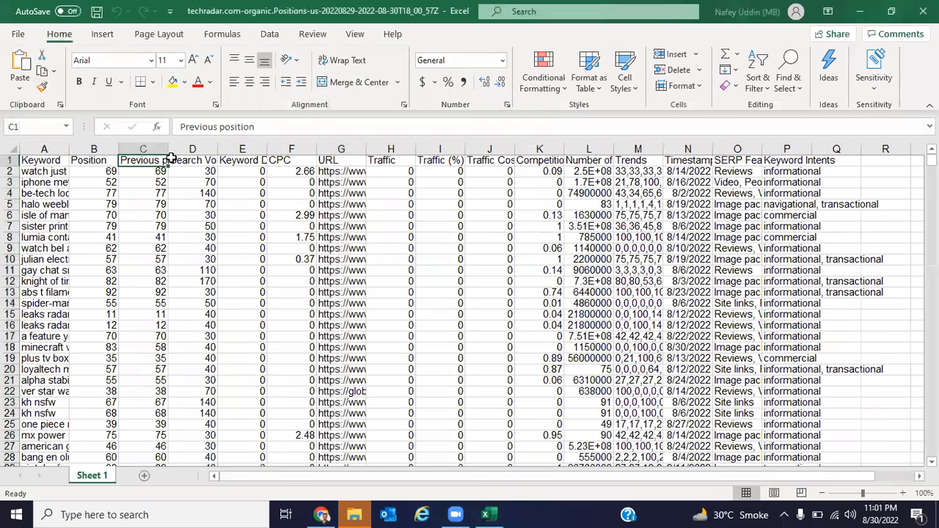
pyautogui.moveTo(110, 149); pyautogui.dragTo(143, 149)
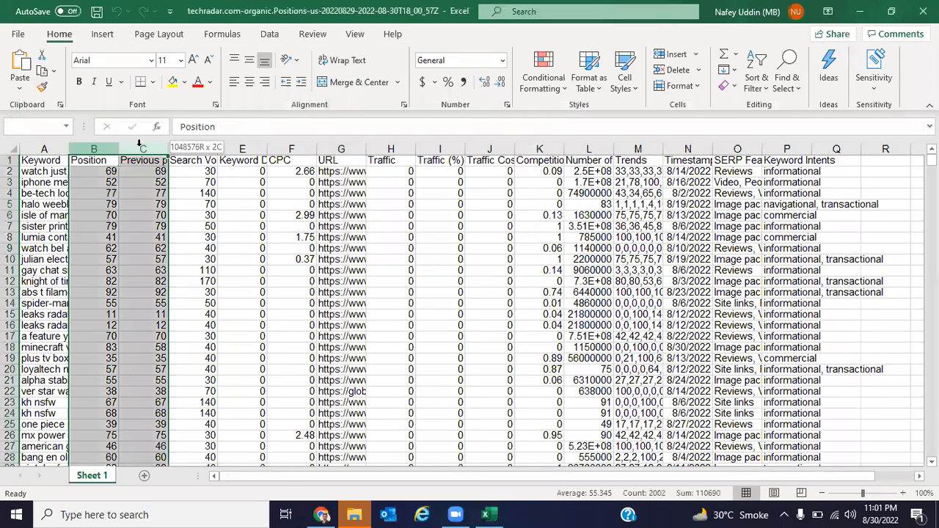
pyautogui.rightClick(142, 149)
pyautogui.click(177, 287)
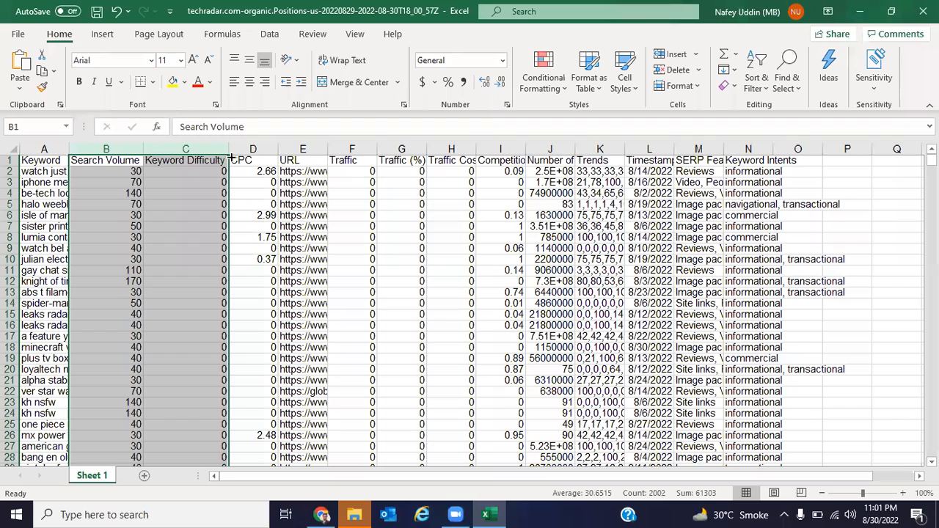
# Delete the URL column and the Traffic, Traffic (%), Traffic Cost and Competition columns.
pyautogui.click(303, 149)
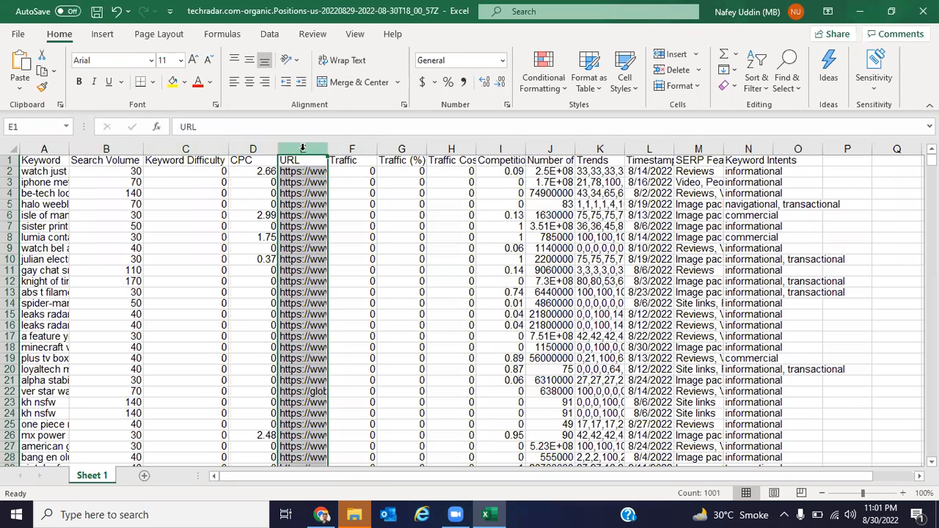
pyautogui.rightClick(297, 149)
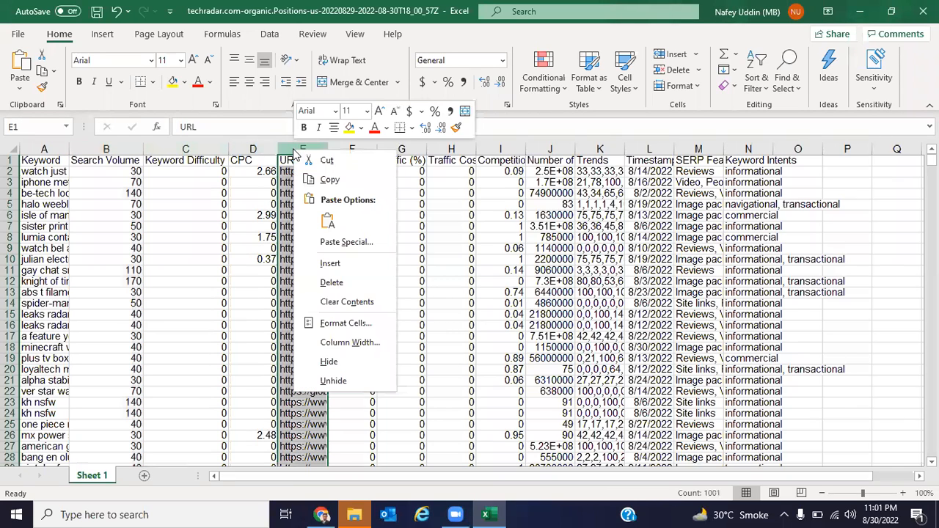
pyautogui.click(345, 282)
pyautogui.click(312, 150)
pyautogui.moveTo(314, 144); pyautogui.dragTo(454, 148)
pyautogui.rightClick(454, 149)
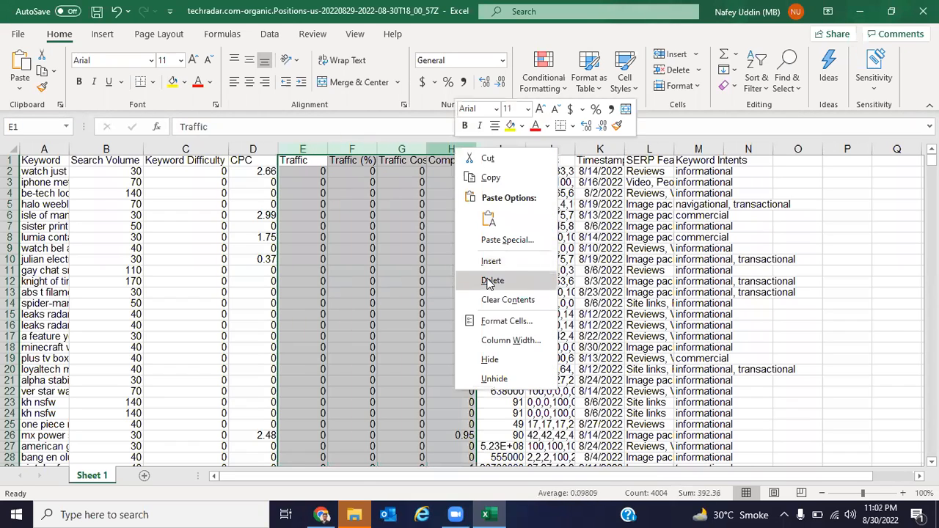
pyautogui.click(490, 283)
# Fit the remaining columns after CPC to their contents and delete Number of Results, Trends and Timestamp.
pyautogui.doubleClick(328, 149)
pyautogui.moveTo(332, 143); pyautogui.dragTo(609, 143)
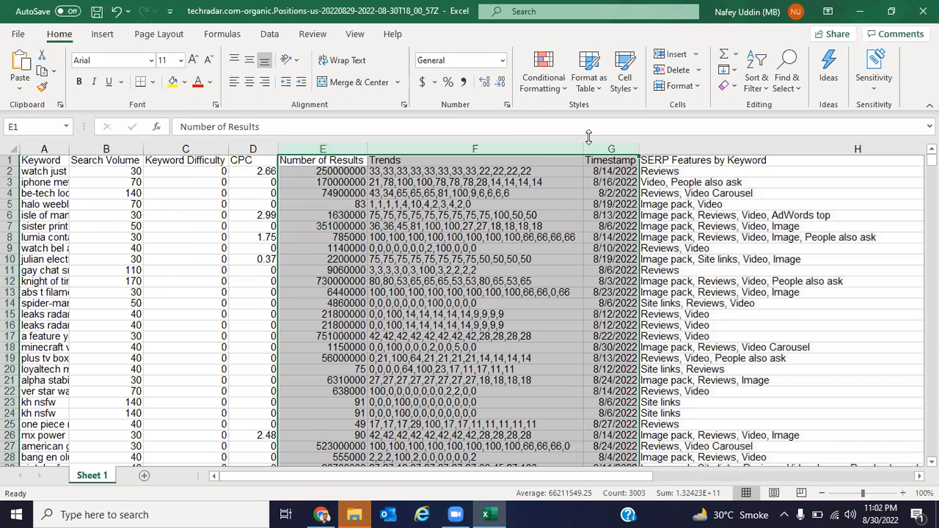
pyautogui.rightClick(559, 145)
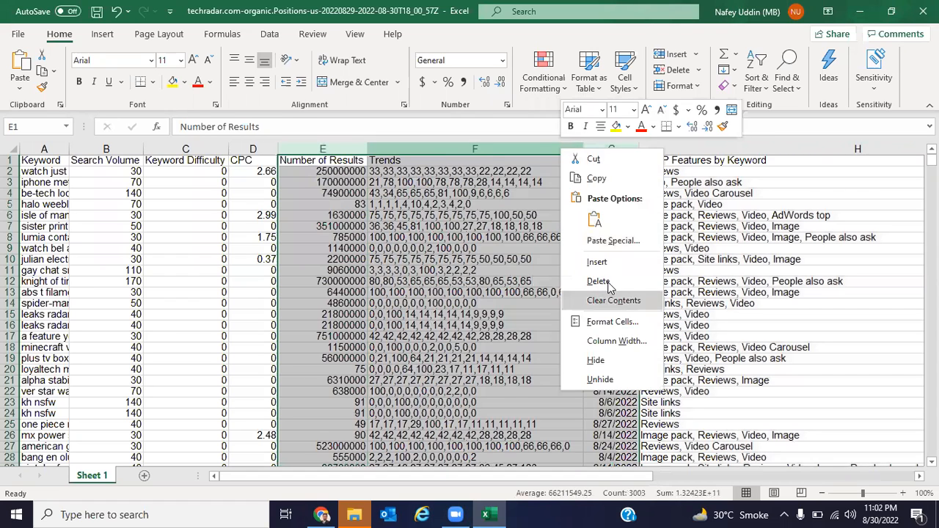
pyautogui.press('Escape')
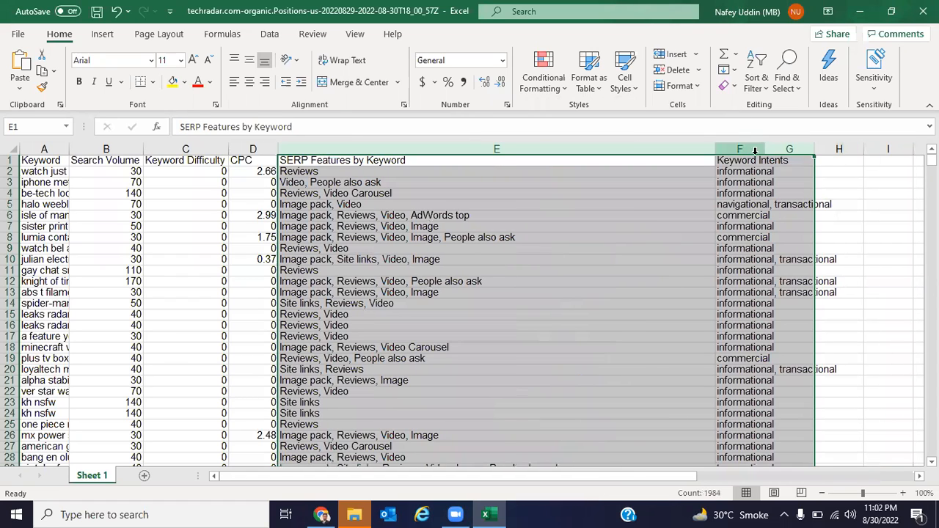
pyautogui.moveTo(678, 478); pyautogui.dragTo(859, 474)
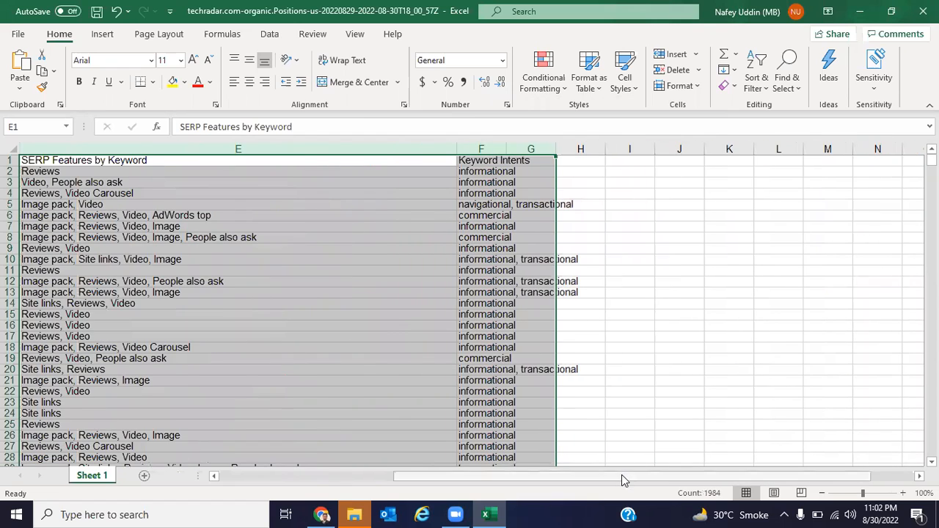
pyautogui.hscroll(-3, 361, 452)
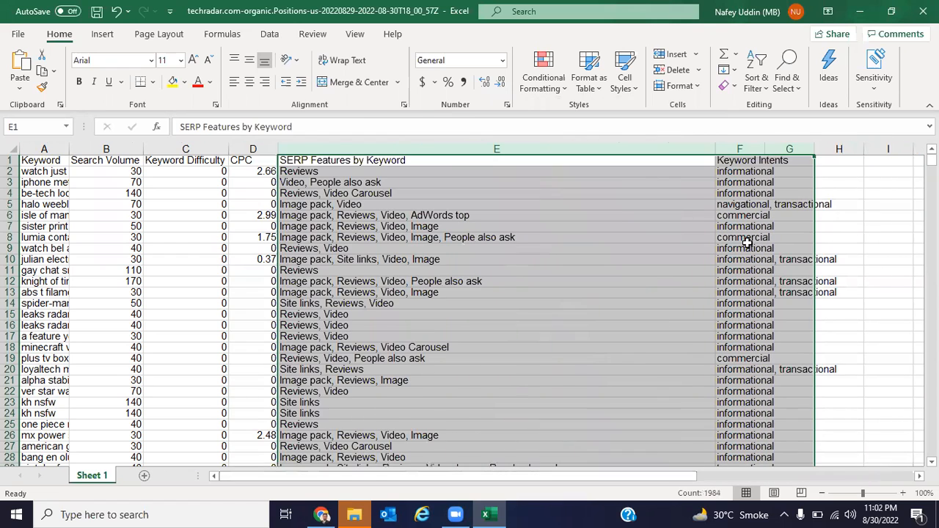
# Filter Keyword Intents to "commercial" and "commercial, informational", and fit the Keyword column to its contents.
pyautogui.click(741, 159)
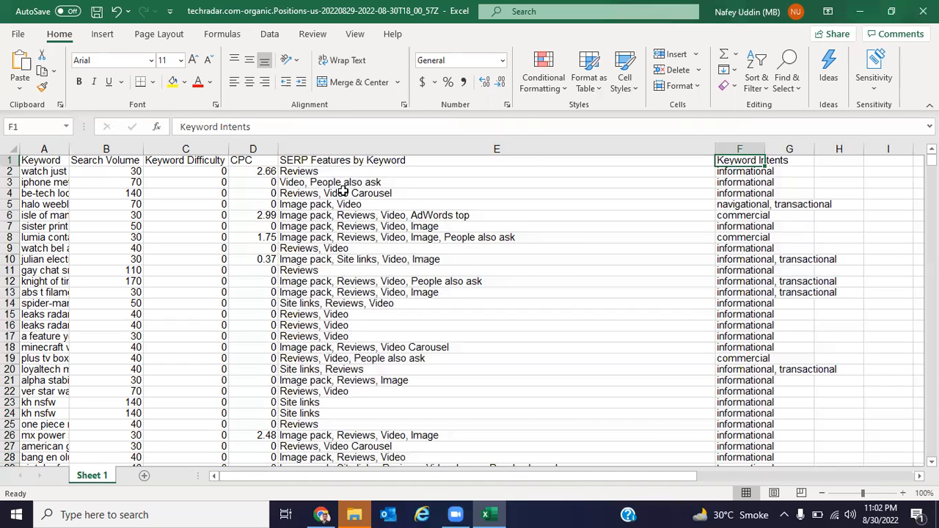
pyautogui.hotkey('ctrl', 'shift', 'l')
pyautogui.click(760, 160)
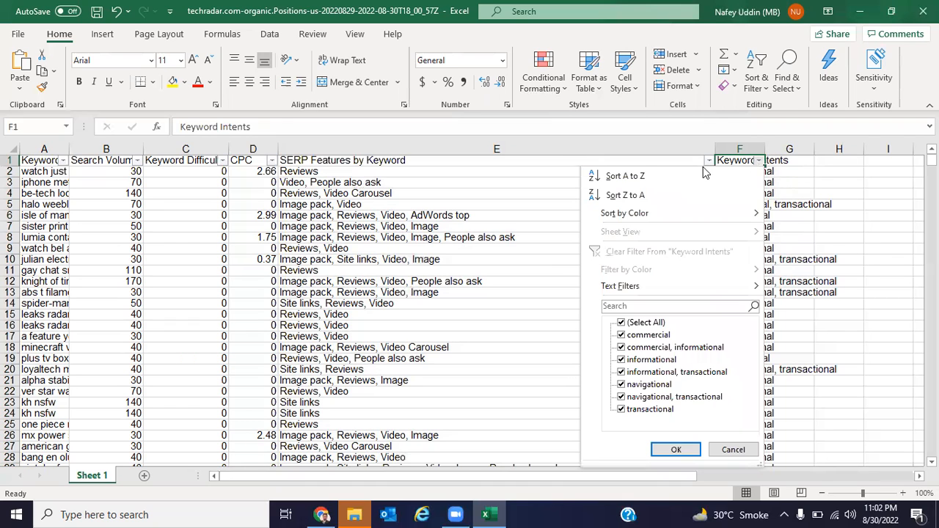
pyautogui.click(636, 324)
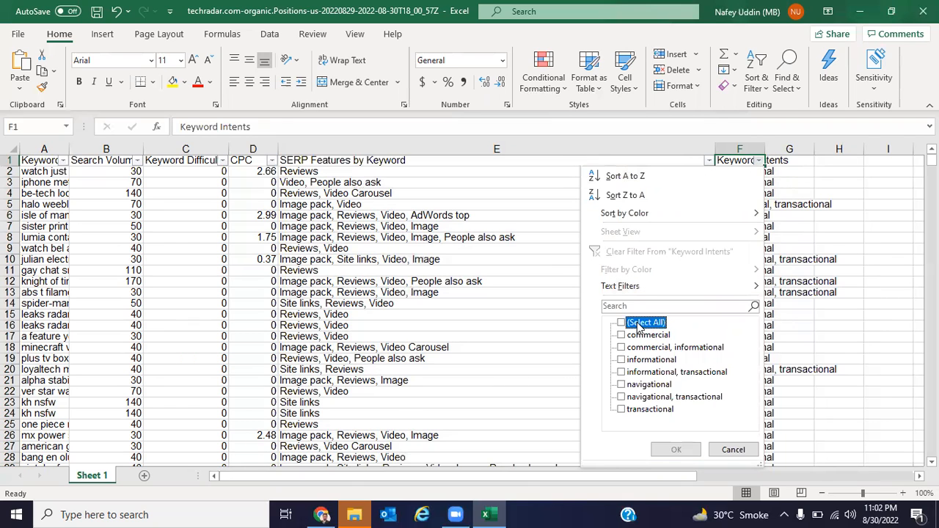
pyautogui.click(650, 336)
pyautogui.click(652, 347)
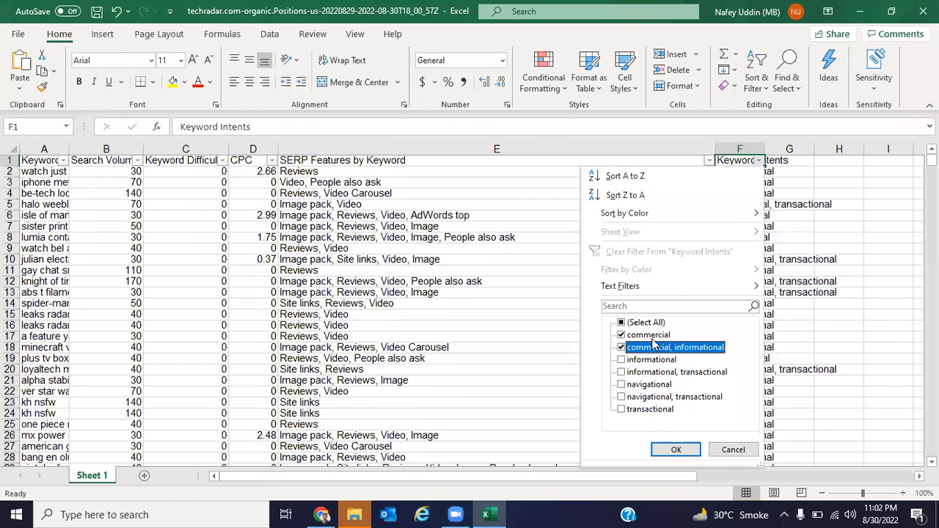
pyautogui.click(670, 448)
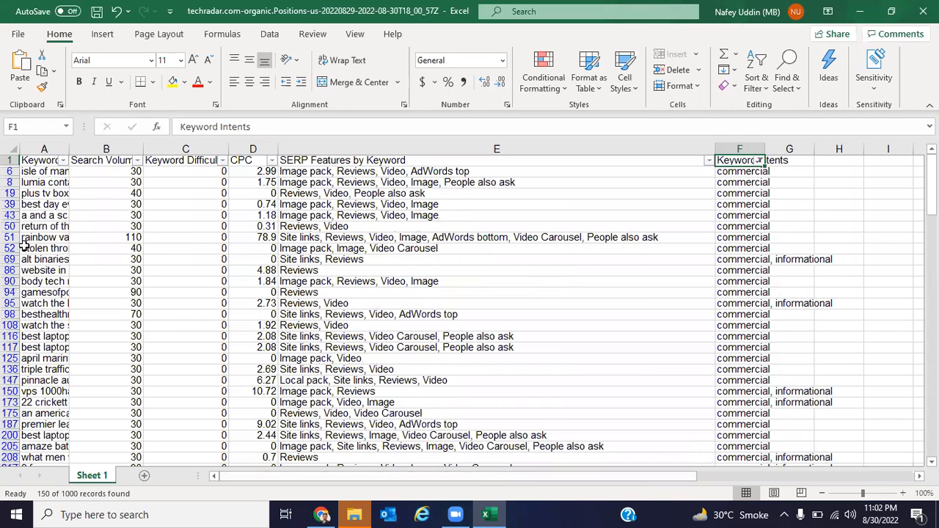
pyautogui.doubleClick(69, 149)
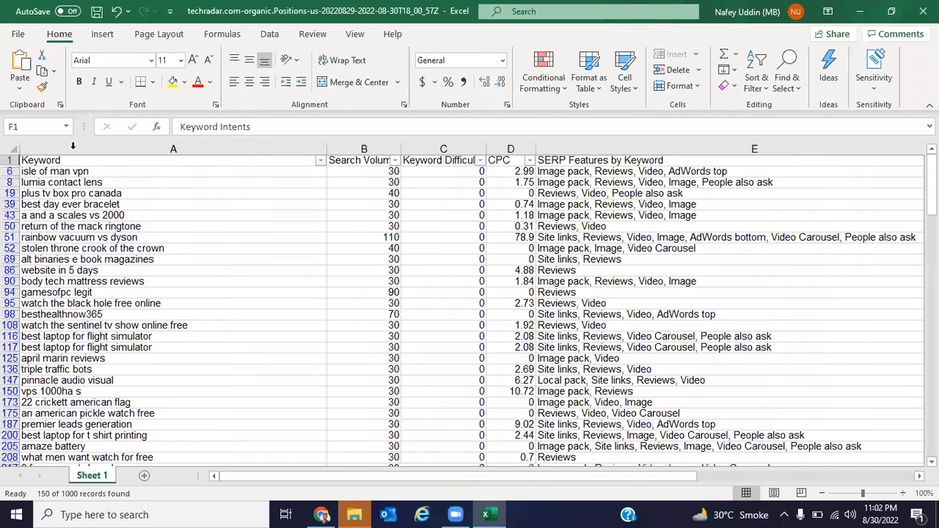
# Examine the search volume and keyword difficulty of the keyword "rainbow vacuum vs dyson".
pyautogui.click(107, 170)
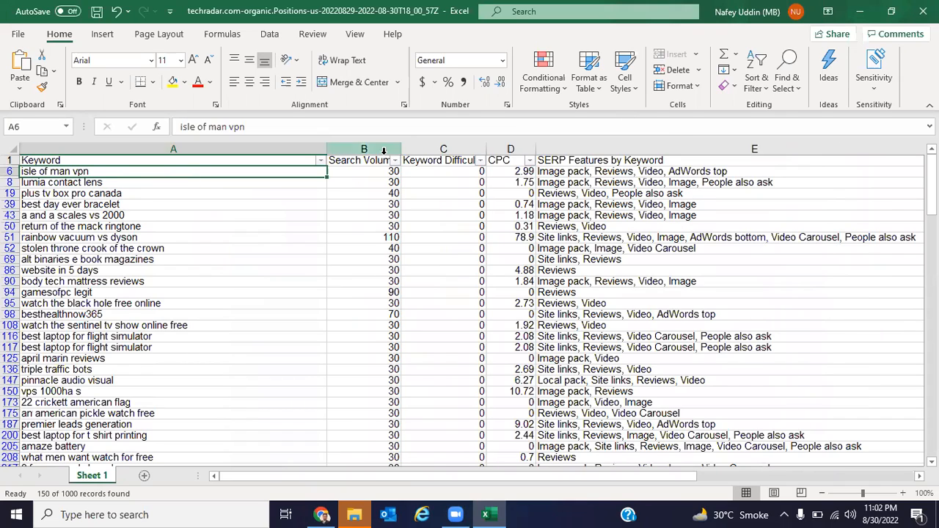
pyautogui.click(366, 238)
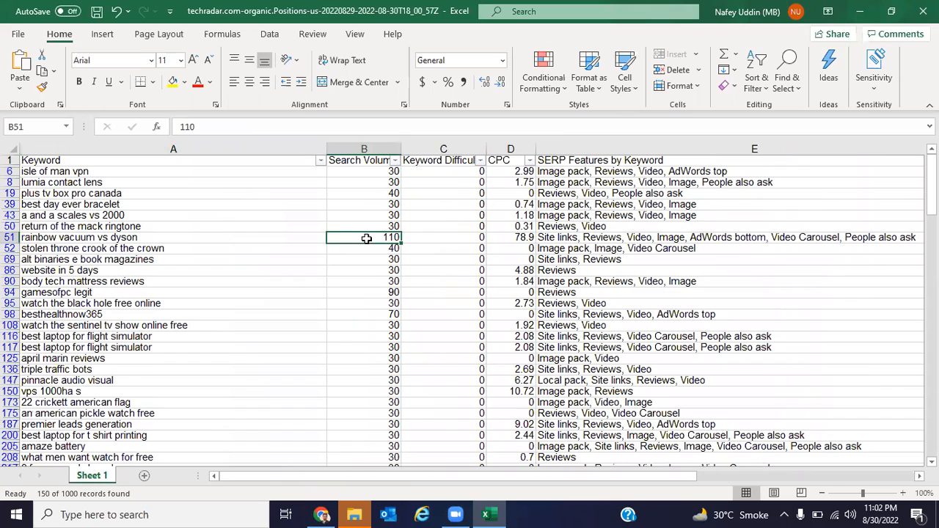
pyautogui.click(81, 240)
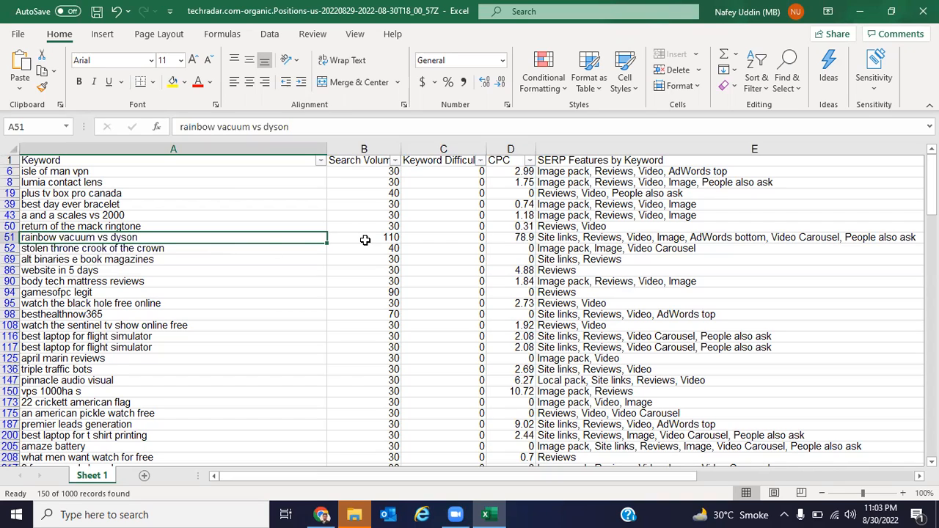
pyautogui.click(389, 236)
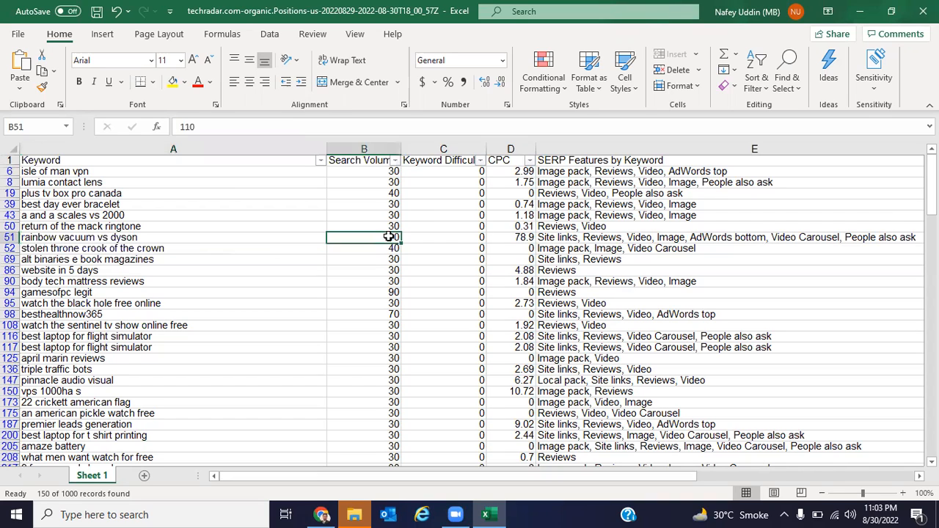
pyautogui.click(477, 234)
pyautogui.click(359, 238)
pyautogui.click(263, 241)
# Read down the Keyword column from "rainbow vacuum vs dyson" to "april marin reviews".
pyautogui.press('Down')
pyautogui.press('Down')
pyautogui.press('Down')
pyautogui.press('Down')
pyautogui.press('Down')
pyautogui.press('Down')
pyautogui.press('Down')
pyautogui.press('Down')
pyautogui.press('Down')
pyautogui.press('Down')
pyautogui.press('Down')
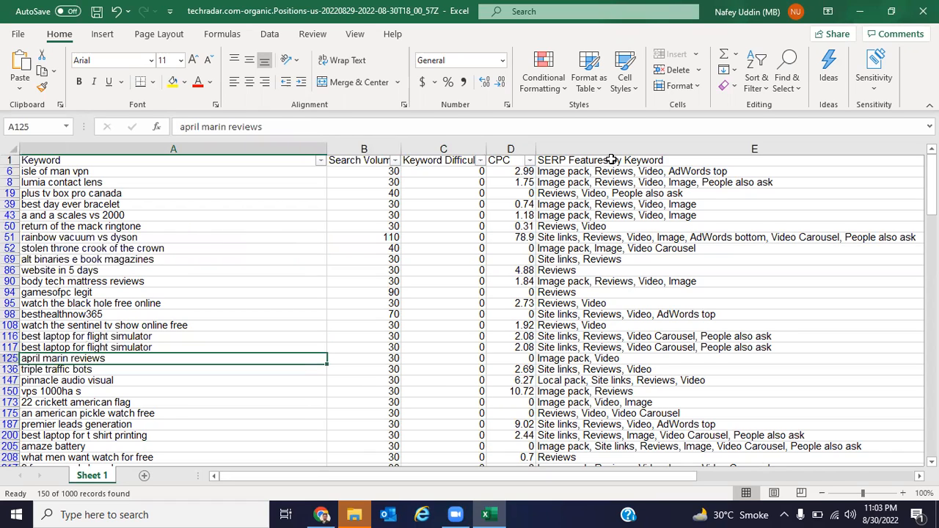
# Look over the "rainbow vacuum vs dyson" row and scan the Search Volume column below it for higher-volume keywords.
pyautogui.click(9, 237)
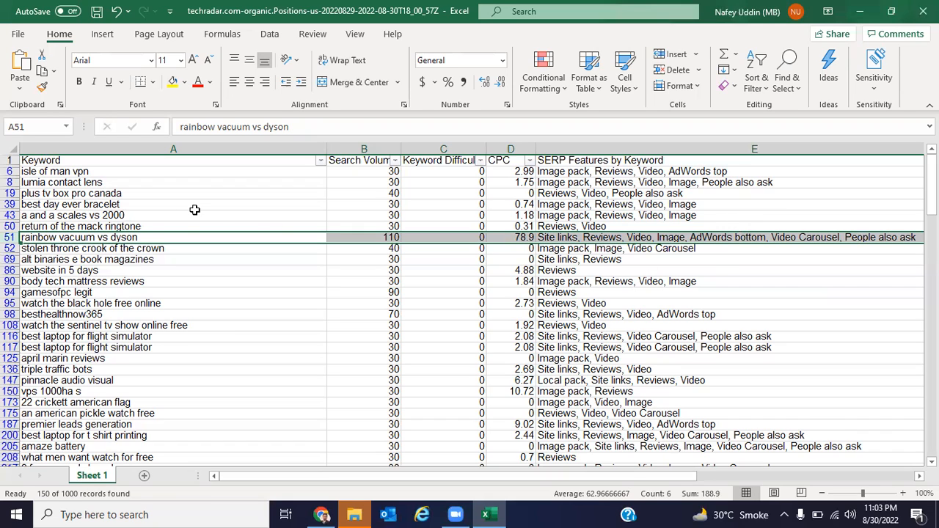
pyautogui.click(359, 236)
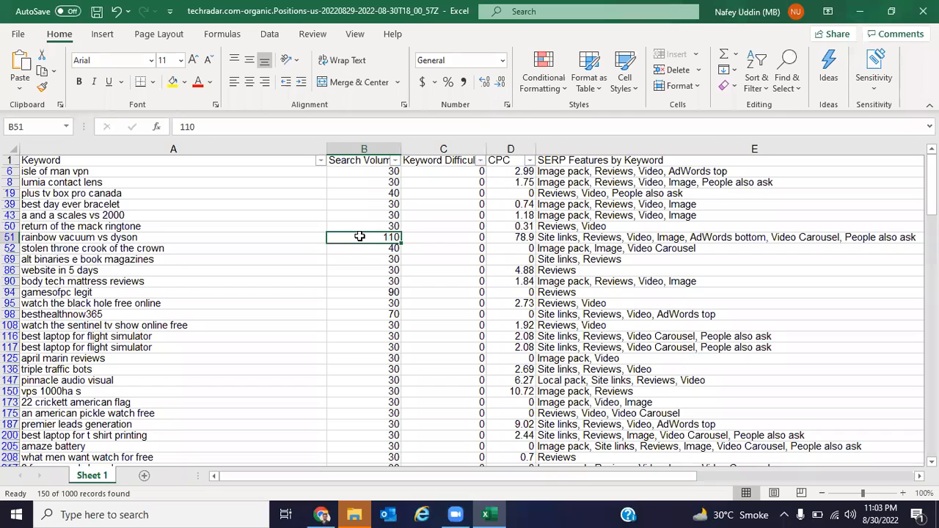
pyautogui.press('Down')
pyautogui.press('Down')
pyautogui.press('Down')
pyautogui.press('Down')
pyautogui.press('Down')
pyautogui.press('Down')
pyautogui.press('Down')
pyautogui.press('Down')
pyautogui.press('Down')
pyautogui.press('Down')
pyautogui.press('Down')
pyautogui.press('Down')
pyautogui.press('Down')
pyautogui.press('Down')
pyautogui.press('Down')
pyautogui.press('Down')
pyautogui.press('Down')
pyautogui.press('Down')
pyautogui.press('Down')
pyautogui.press('Down')
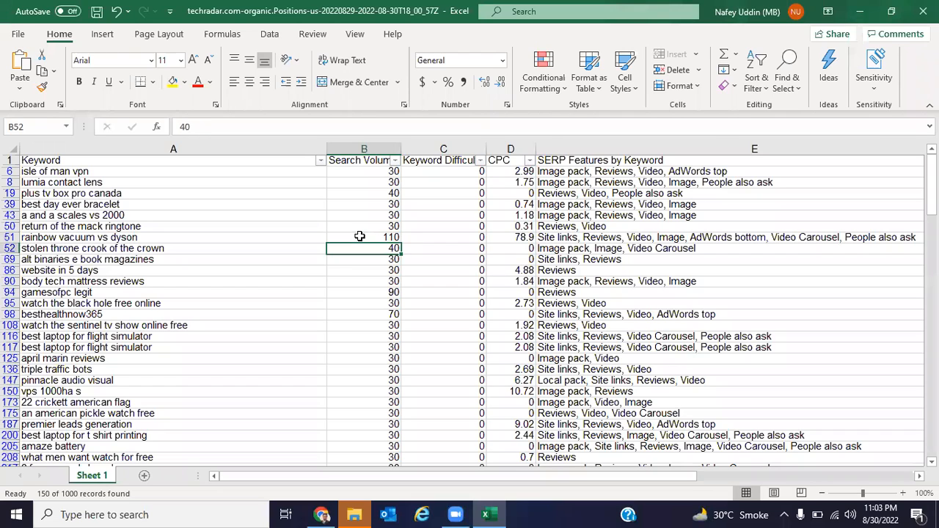
pyautogui.press('Down')
pyautogui.press('Down')
pyautogui.press('Down')
pyautogui.press('Down')
pyautogui.press('Down')
pyautogui.press('Down')
pyautogui.press('Down')
pyautogui.press('Down')
pyautogui.press('Down')
pyautogui.press('Down')
pyautogui.press('Down')
pyautogui.press('Down')
pyautogui.press('Down')
pyautogui.press('Down')
pyautogui.press('Down')
pyautogui.press('Down')
pyautogui.press('Down')
pyautogui.press('Down')
pyautogui.press('Down')
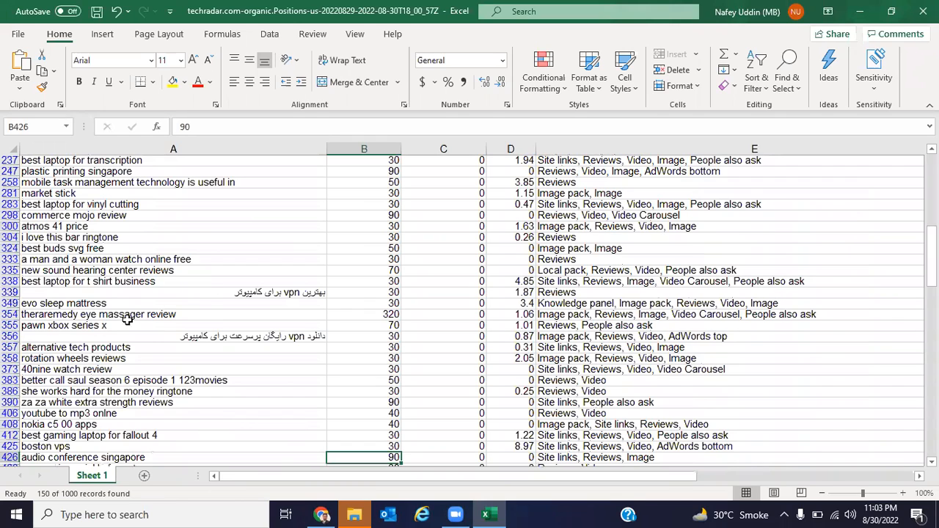
# Examine the search volume and keyword difficulty of "theraremedy eye massager review".
pyautogui.click(132, 316)
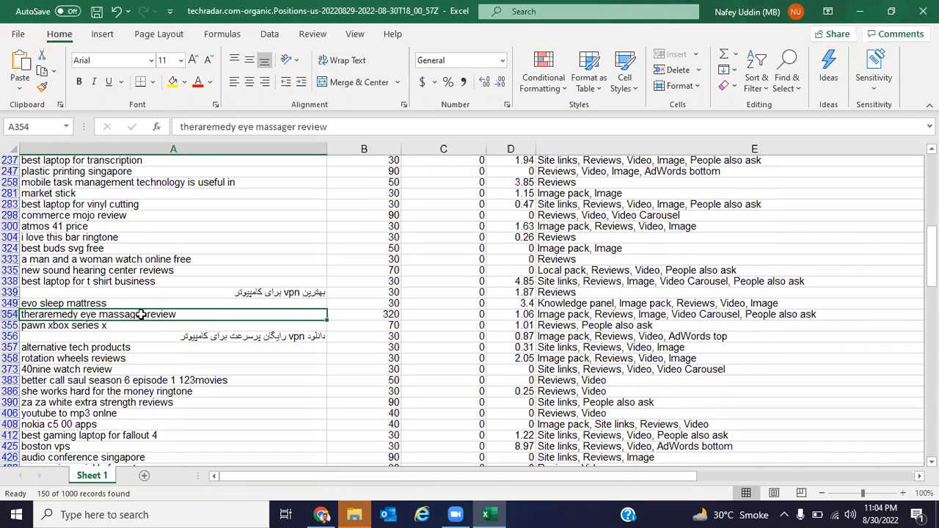
pyautogui.click(394, 312)
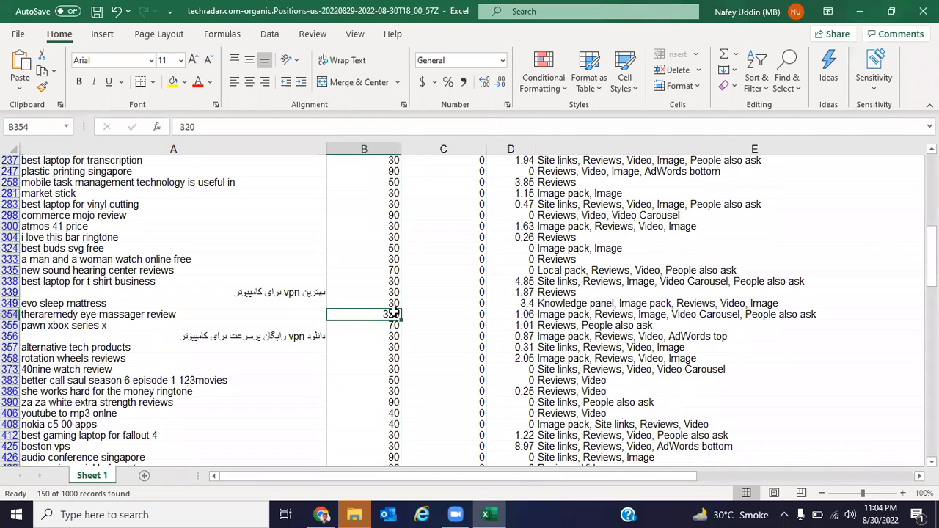
pyautogui.click(470, 317)
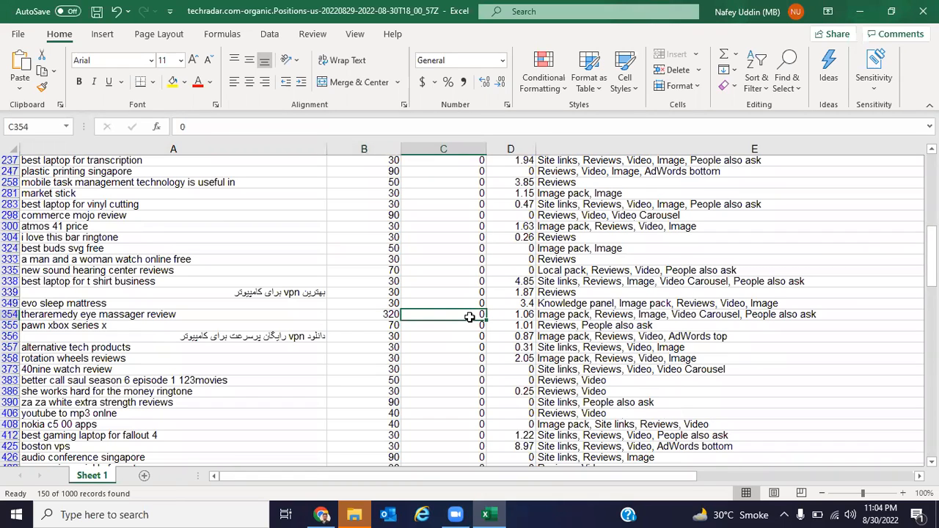
pyautogui.click(365, 313)
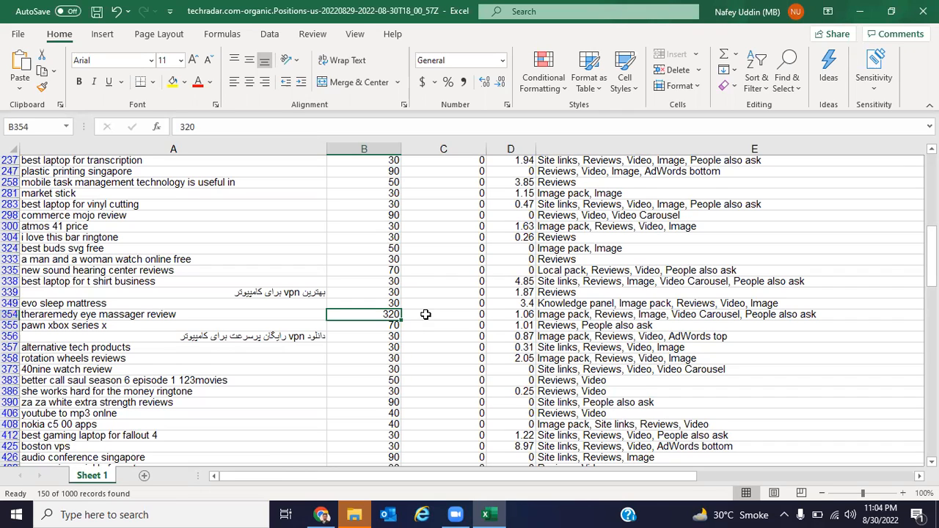
# Copy the keyword "theraremedy eye massager review" and search Google for it in a new Chrome tab.
pyautogui.click(188, 319)
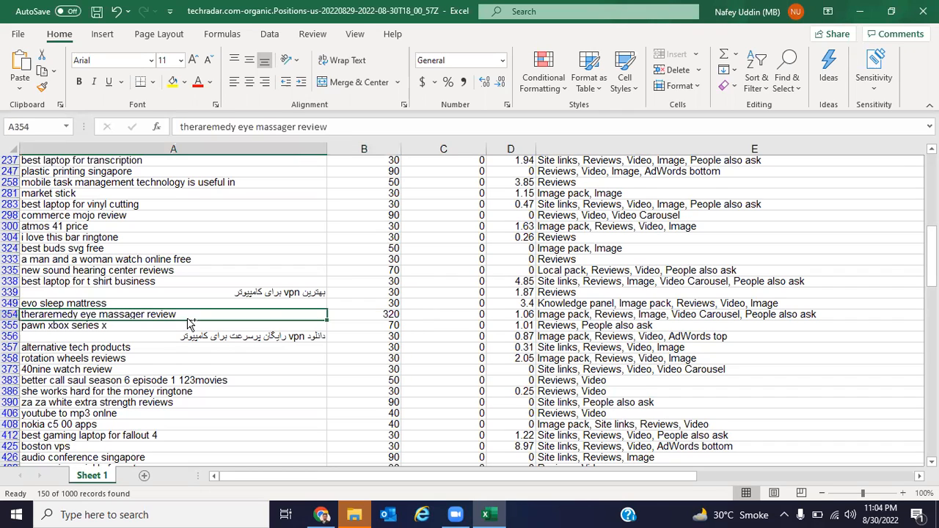
pyautogui.hotkey('ctrl', 'c')
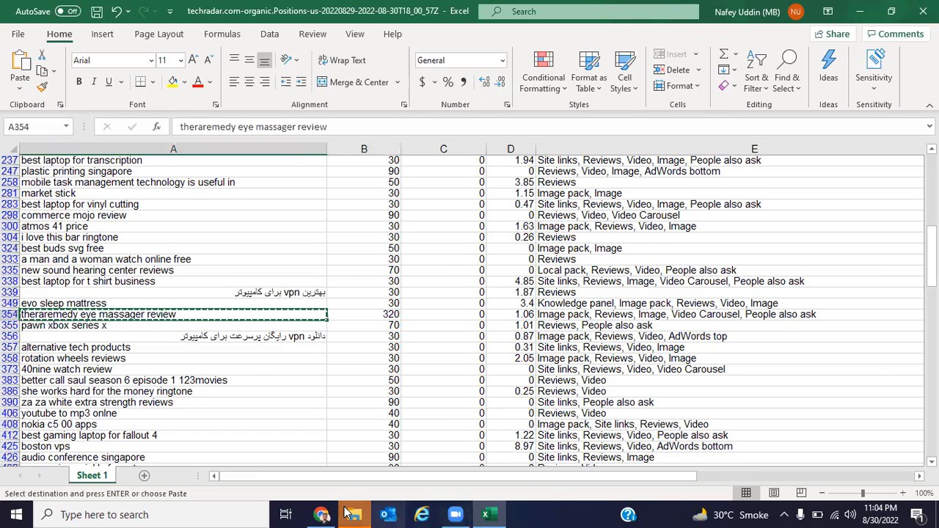
pyautogui.hotkey('alt', 'Tab')
pyautogui.click(766, 13)
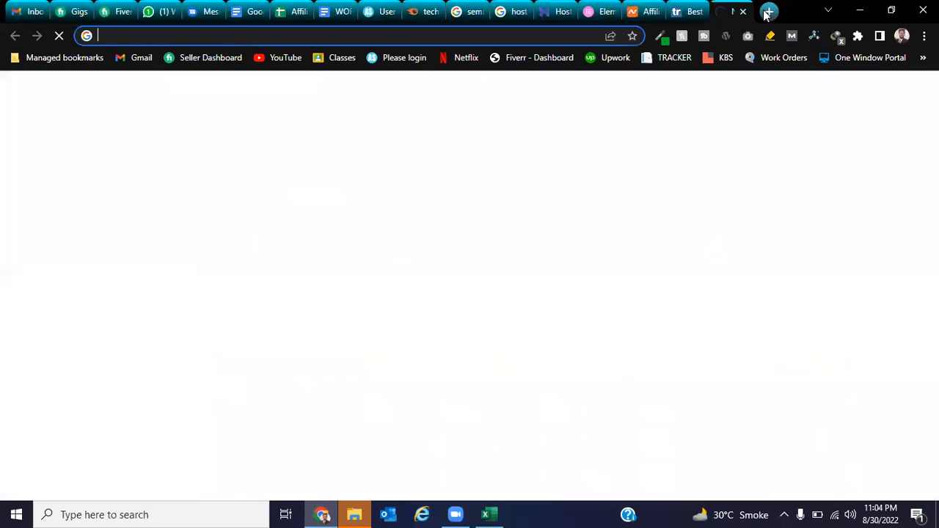
pyautogui.hotkey('ctrl', 'v')
pyautogui.press('Return')
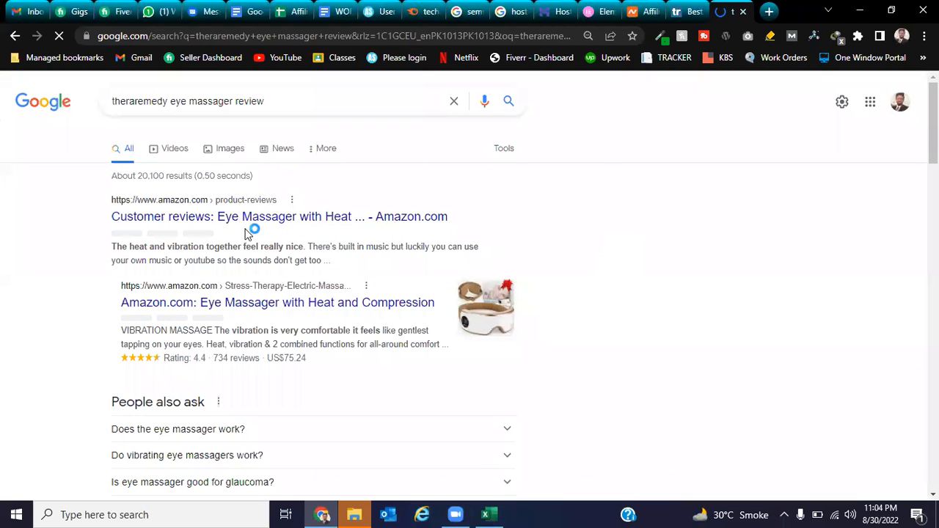
# Open the Amazon customer reviews result for the eye massager, keep the delivery address, and view its product page.
pyautogui.click(210, 215)
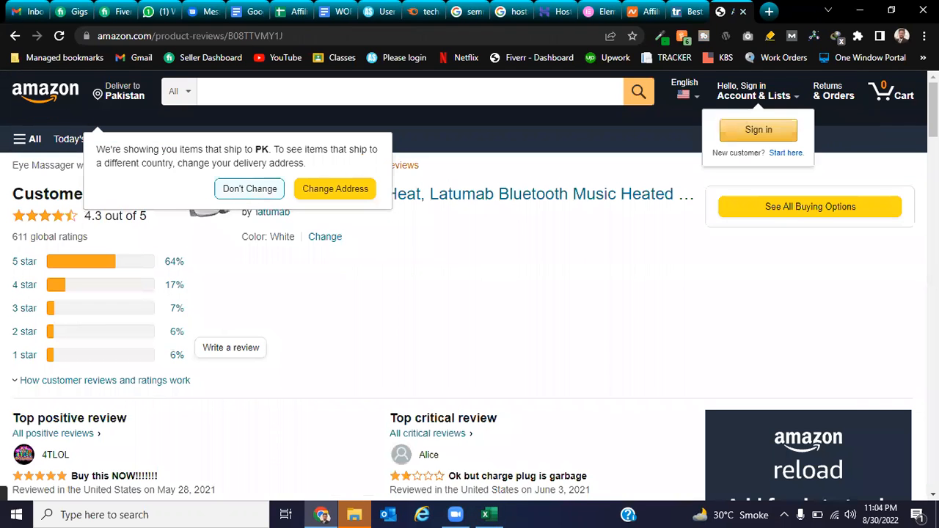
pyautogui.click(249, 189)
pyautogui.scroll(-2, 249, 189)
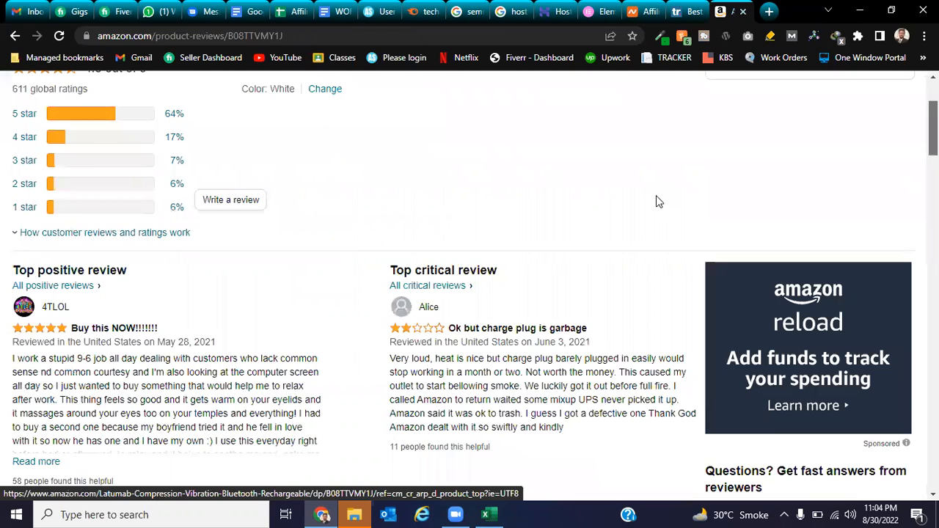
pyautogui.scroll(2, 656, 202)
pyautogui.click(521, 202)
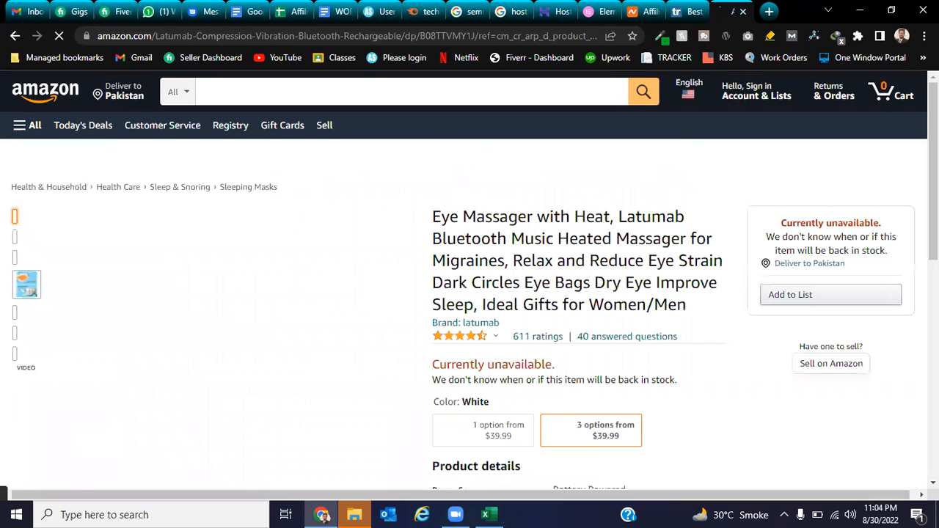
pyautogui.scroll(-2, 529, 311)
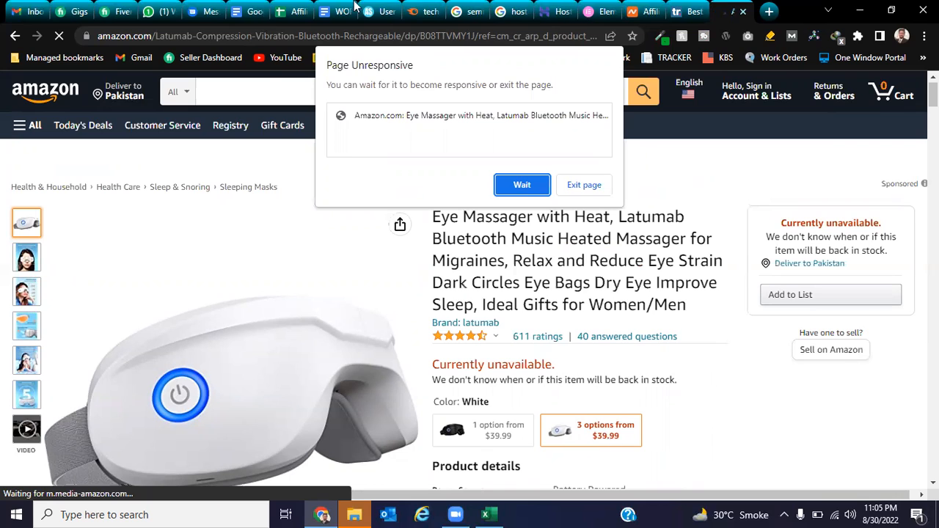
# Switch back to the Excel workbook and scan the Search Volume column below "theraremedy eye massager review" for higher-volume keywords.
pyautogui.click(435, 6)
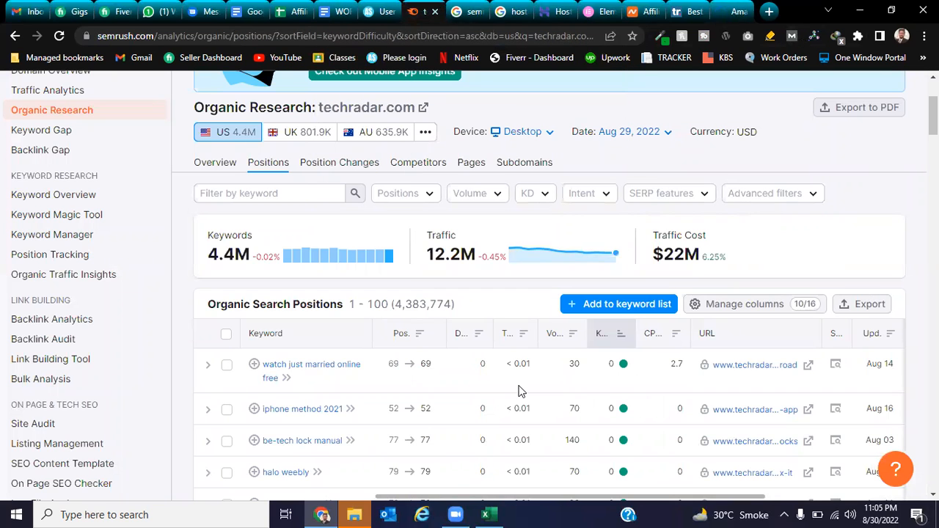
pyautogui.click(488, 514)
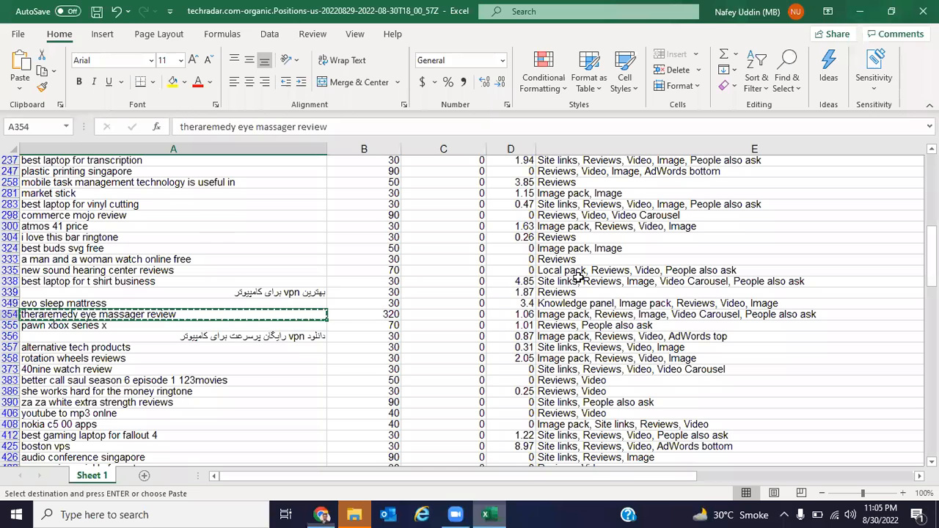
pyautogui.click(391, 270)
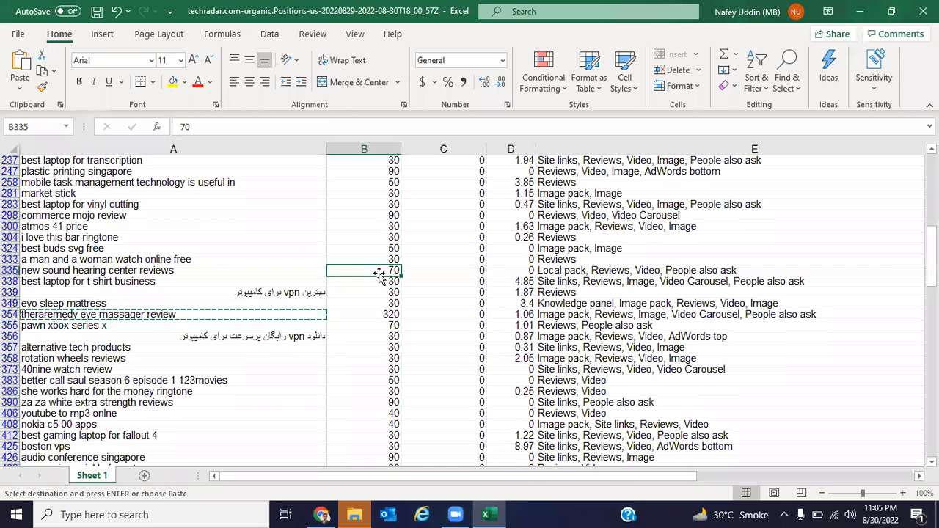
pyautogui.click(376, 315)
pyautogui.press('Down')
pyautogui.press('Down')
pyautogui.press('Down')
pyautogui.press('Down')
pyautogui.press('Down')
pyautogui.press('Down')
pyautogui.press('Down')
pyautogui.press('Down')
pyautogui.press('Down')
pyautogui.press('Down')
pyautogui.press('Down')
pyautogui.press('Down')
pyautogui.press('Down')
pyautogui.press('Down')
pyautogui.press('Down')
pyautogui.press('Down')
pyautogui.press('Down')
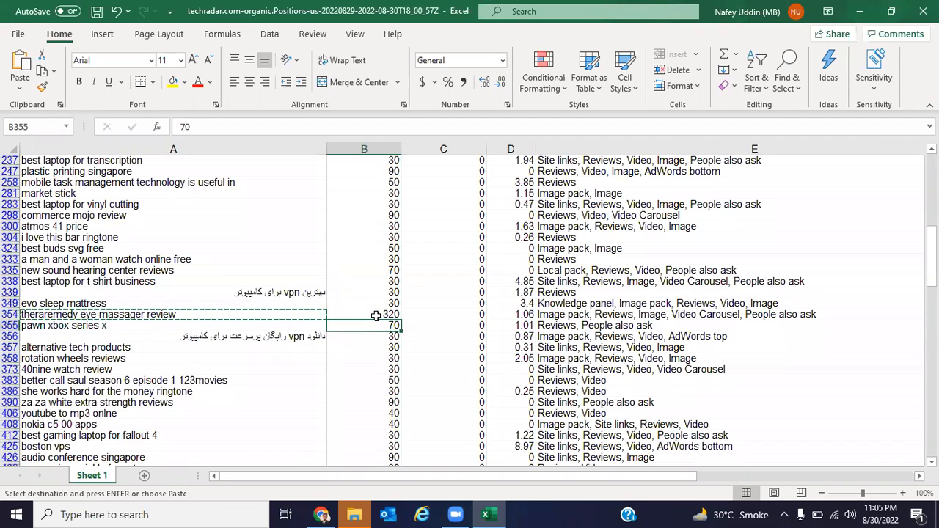
pyautogui.press('Down')
pyautogui.press('Down')
pyautogui.press('Down')
pyautogui.press('Down')
pyautogui.press('Down')
pyautogui.press('Down')
pyautogui.press('Down')
pyautogui.press('Down')
pyautogui.press('Down')
pyautogui.press('Down')
pyautogui.press('Down')
pyautogui.press('Down')
pyautogui.press('Down')
pyautogui.press('Down')
pyautogui.press('Down')
pyautogui.press('Down')
pyautogui.press('Down')
pyautogui.press('Down')
pyautogui.press('Down')
pyautogui.press('Down')
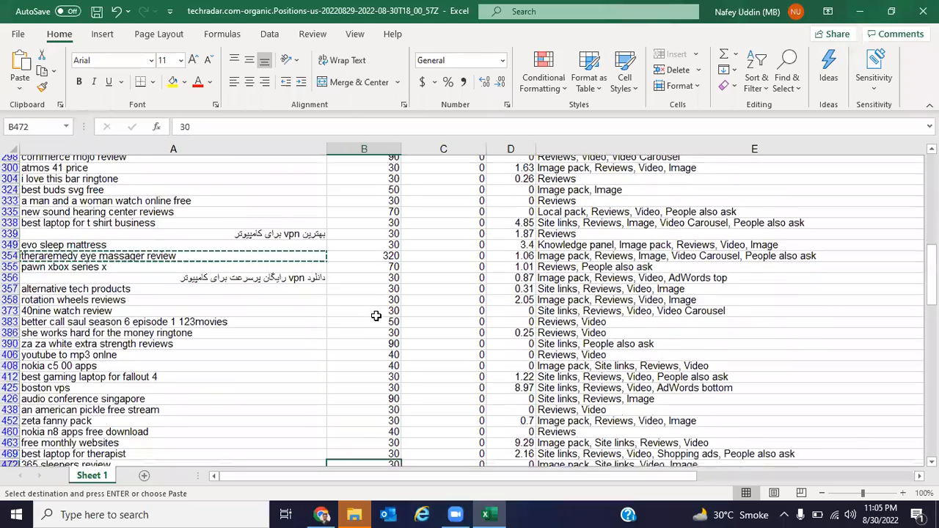
pyautogui.press('Down')
pyautogui.press('Down')
pyautogui.press('Down')
pyautogui.press('Down')
pyautogui.press('Down')
pyautogui.press('Down')
pyautogui.press('Down')
pyautogui.press('Down')
pyautogui.press('Down')
pyautogui.press('Down')
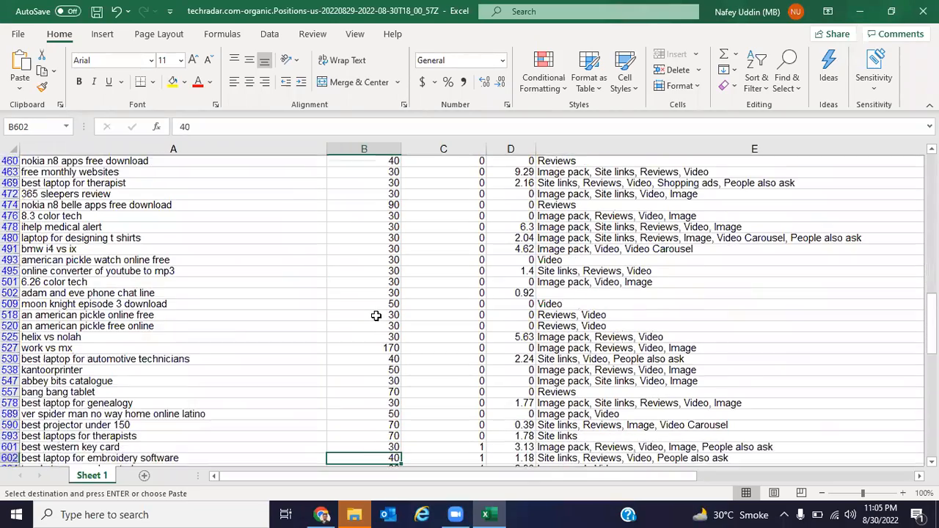
pyautogui.press('Down')
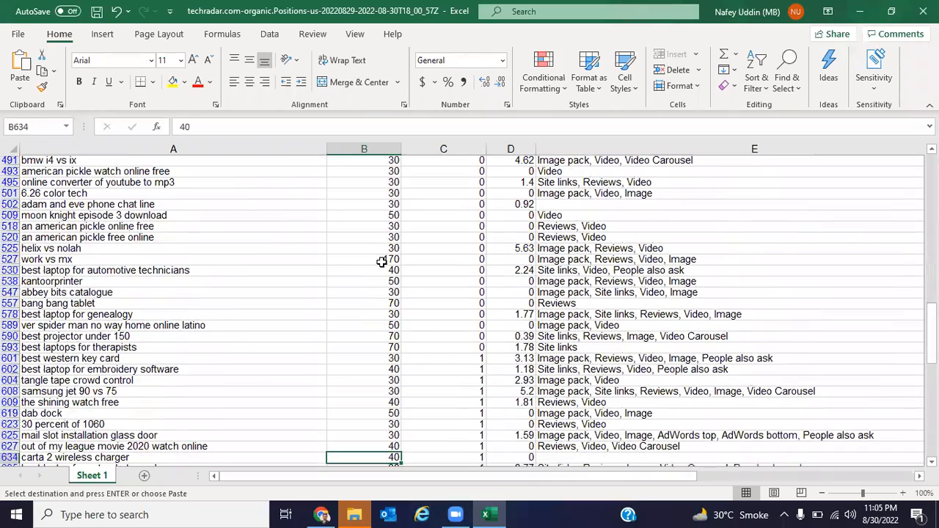
# Check the "work vs mx" row, and scan the Search Volume column down to row 966 for further high-volume keywords.
pyautogui.click(382, 262)
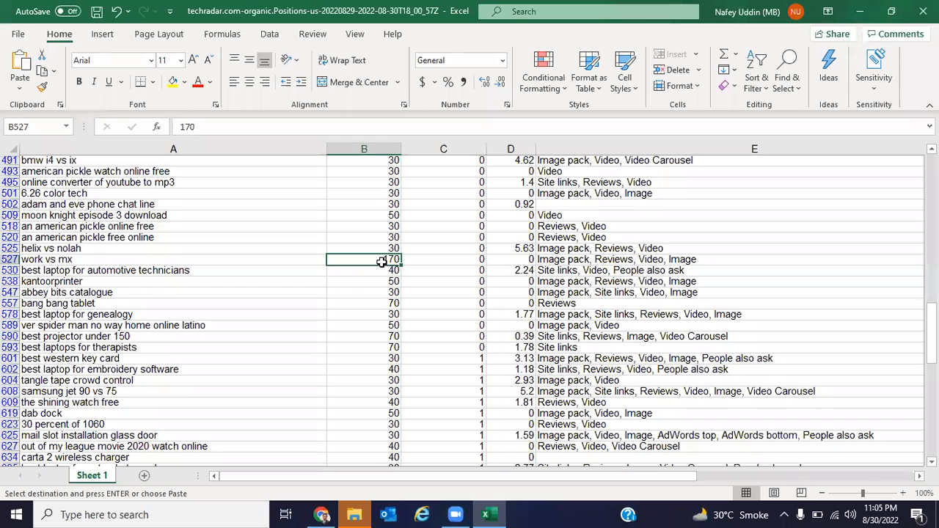
pyautogui.click(152, 255)
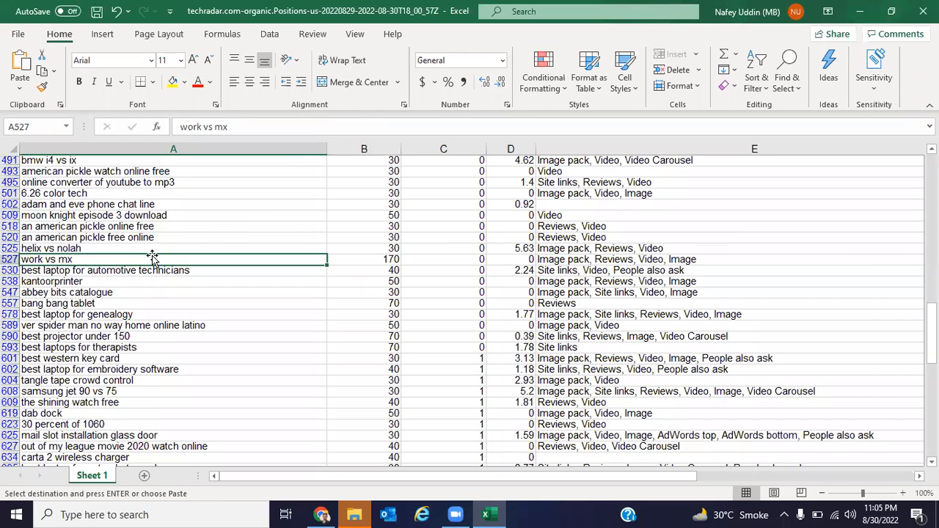
pyautogui.press('Down')
pyautogui.press('Right')
pyautogui.press('Down')
pyautogui.press('Down')
pyautogui.press('Down')
pyautogui.press('Down')
pyautogui.press('Down')
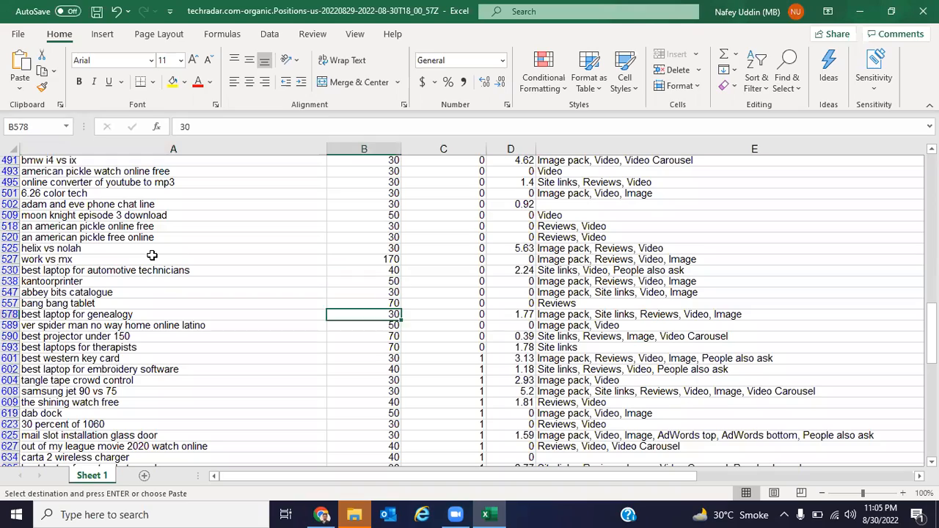
pyautogui.press('Down')
pyautogui.press('Down')
pyautogui.press('Down')
pyautogui.press('Down')
pyautogui.press('Down')
pyautogui.press('Down')
pyautogui.press('Down')
pyautogui.press('Down')
pyautogui.press('Down')
pyautogui.press('Down')
pyautogui.press('Down')
pyautogui.press('Down')
pyautogui.press('Down')
pyautogui.press('Down')
pyautogui.press('Down')
pyautogui.press('Down')
pyautogui.press('Down')
pyautogui.press('Down')
pyautogui.press('Down')
pyautogui.press('Down')
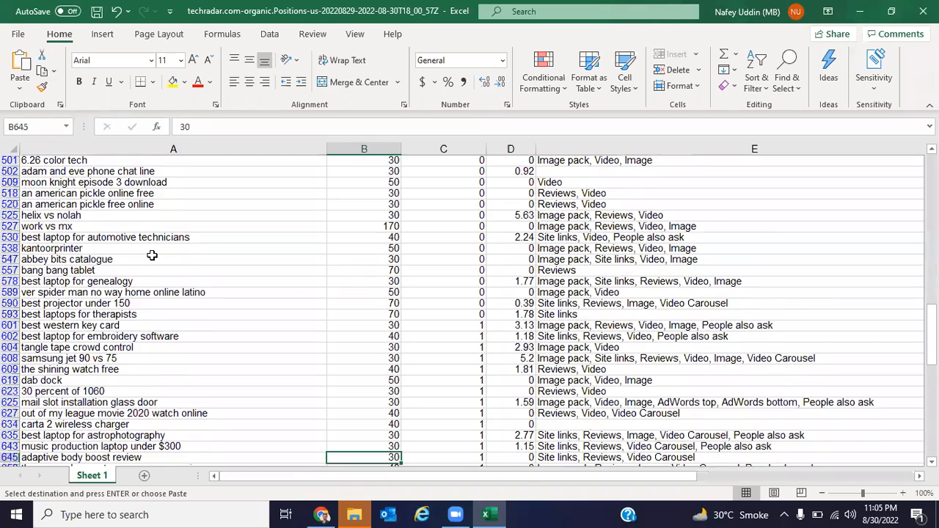
pyautogui.press('Down')
pyautogui.press('Down')
pyautogui.press('Down')
pyautogui.press('Down')
pyautogui.press('Down')
pyautogui.press('Down')
pyautogui.press('Down')
pyautogui.press('Down')
pyautogui.press('Down')
pyautogui.press('Down')
pyautogui.press('Down')
pyautogui.press('Down')
pyautogui.press('Down')
pyautogui.press('Down')
pyautogui.press('Down')
pyautogui.press('Down')
pyautogui.press('Down')
pyautogui.press('Down')
pyautogui.press('Down')
pyautogui.press('Down')
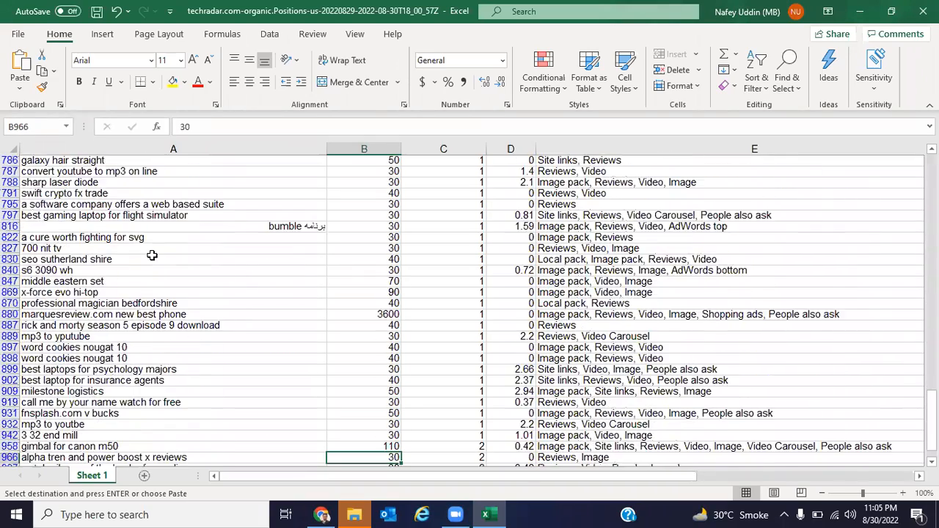
# Examine the search volumes of "marquesreview.com new best phone" and "gimbal for canon m50".
pyautogui.click(366, 281)
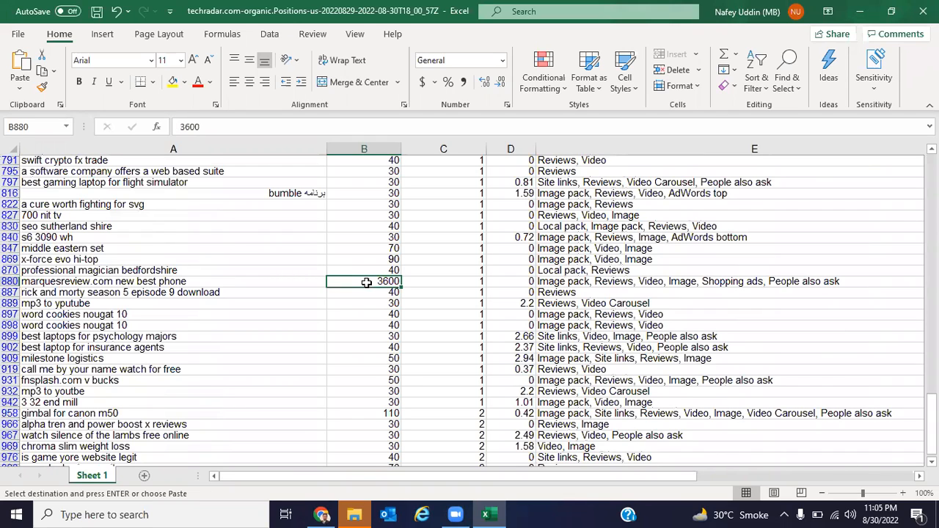
pyautogui.click(283, 280)
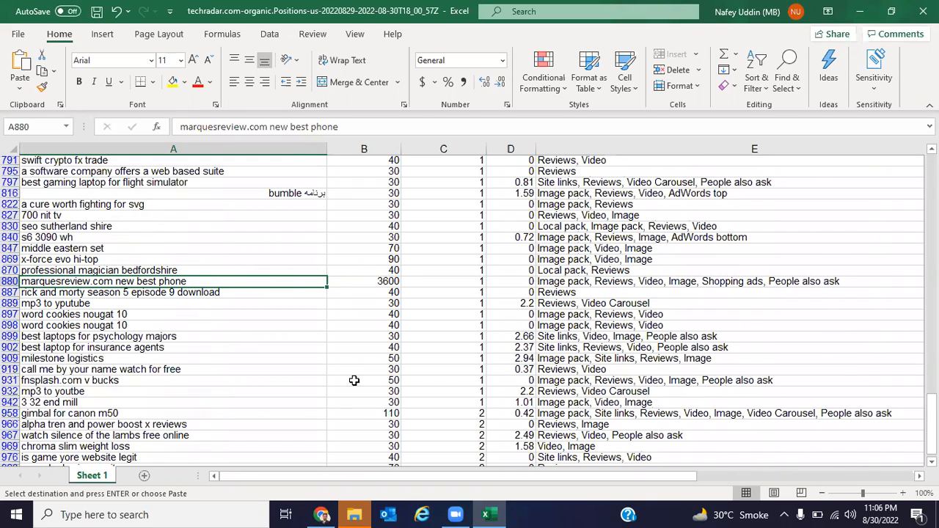
pyautogui.click(290, 415)
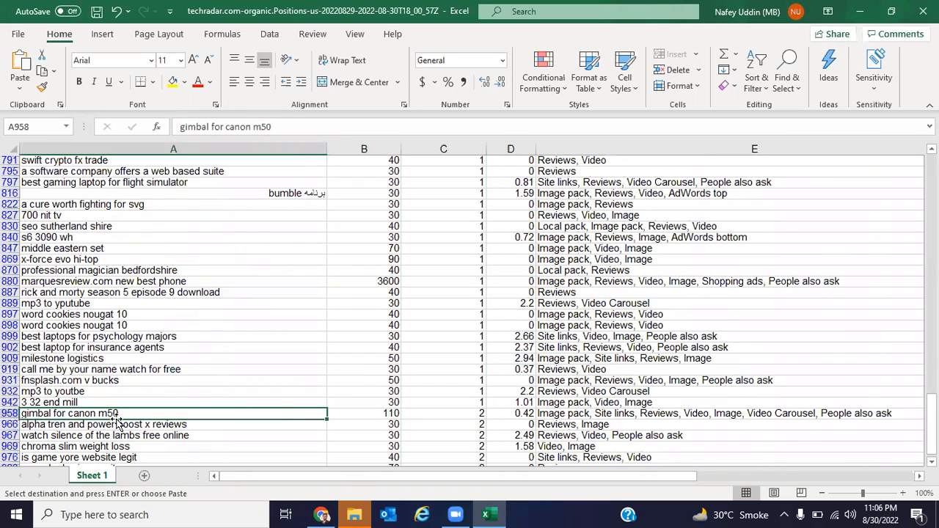
pyautogui.click(380, 413)
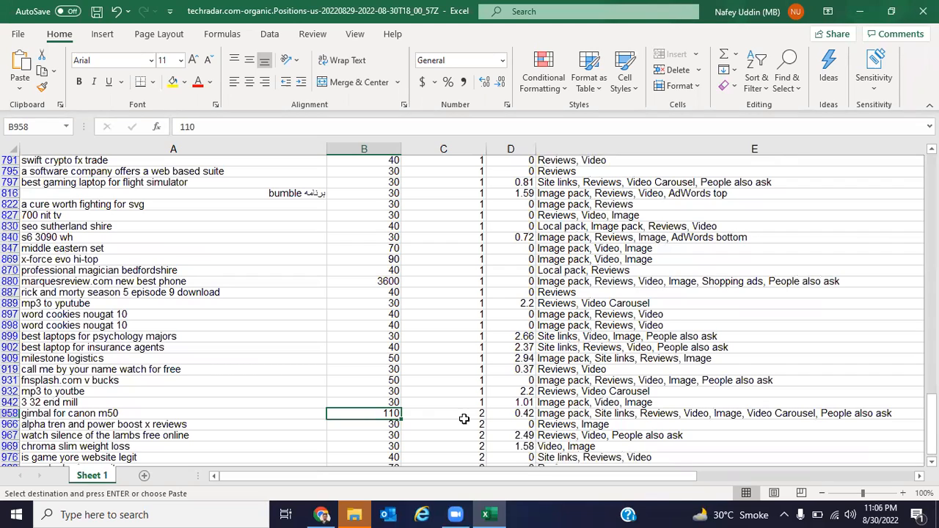
# Copy the keyword "gimbal for canon m50" and search Google for it in Chrome, reusing the open Amazon tab.
pyautogui.click(190, 413)
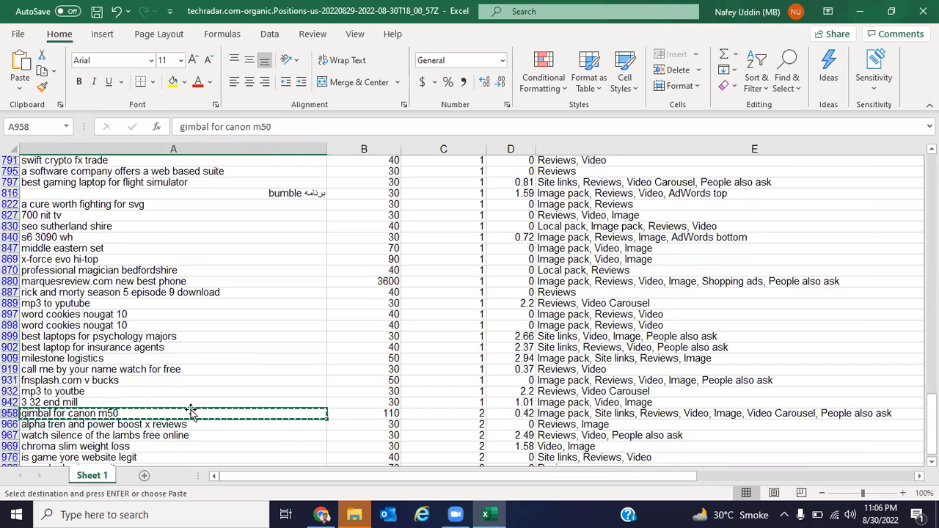
pyautogui.hotkey('alt', 'Tab')
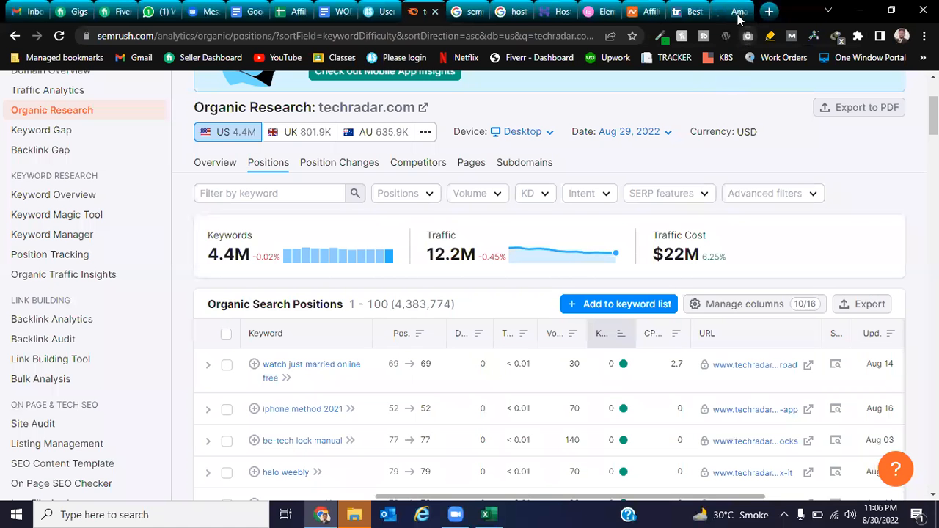
pyautogui.click(694, 8)
pyautogui.click(726, 8)
pyautogui.click(547, 38)
pyautogui.write('gimbal for canon m50')
pyautogui.press('Return')
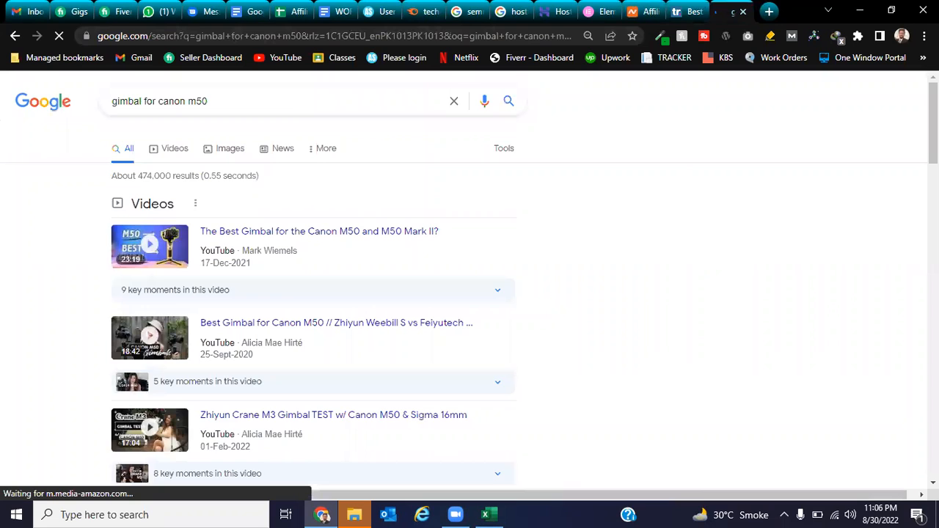
# Review the Google results, open the Amazon "canon m50 gimbal" result in a new tab, view its listings, and close it.
pyautogui.scroll(-1, 476, 281)
pyautogui.scroll(-5, 313, 279)
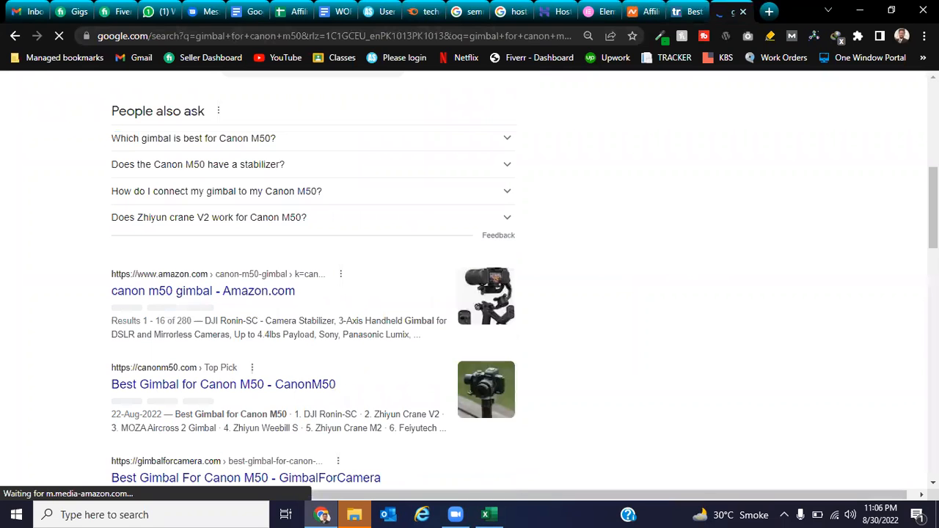
pyautogui.scroll(6, 347, 314)
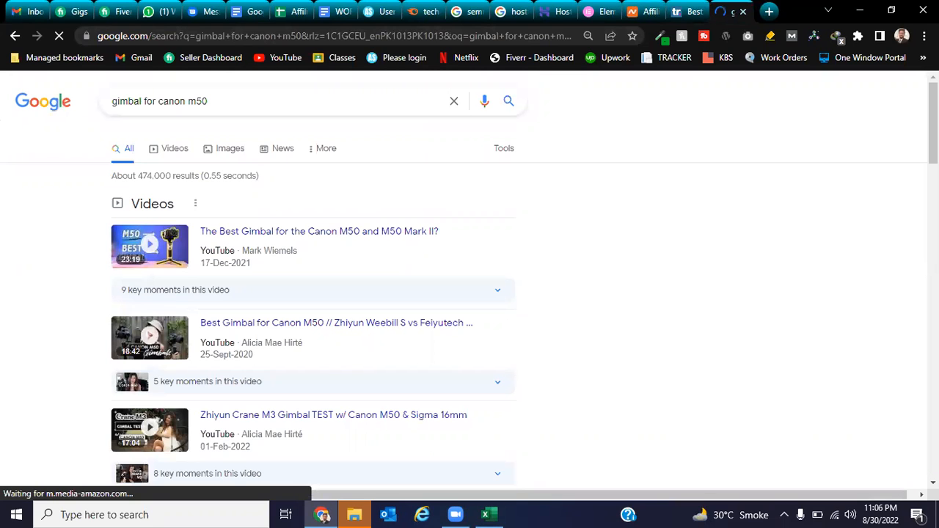
pyautogui.scroll(-5, 206, 212)
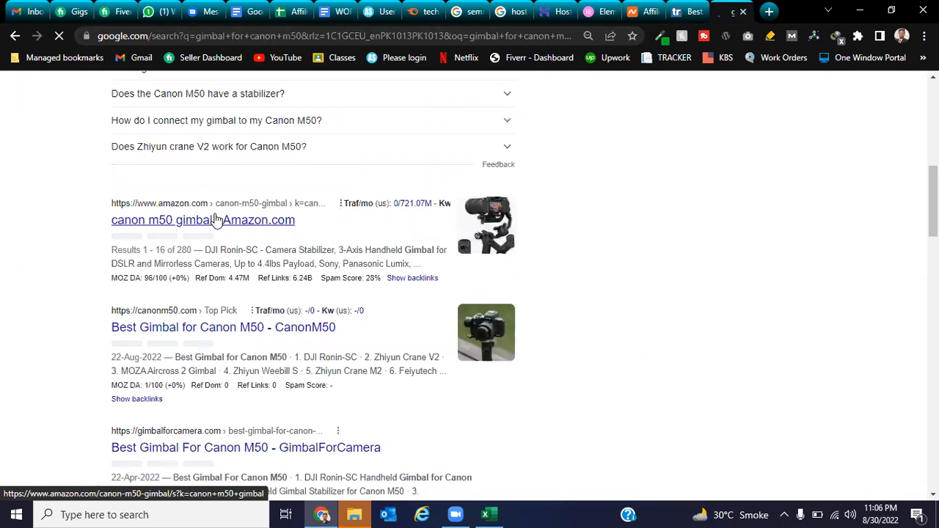
pyautogui.middleClick(237, 225)
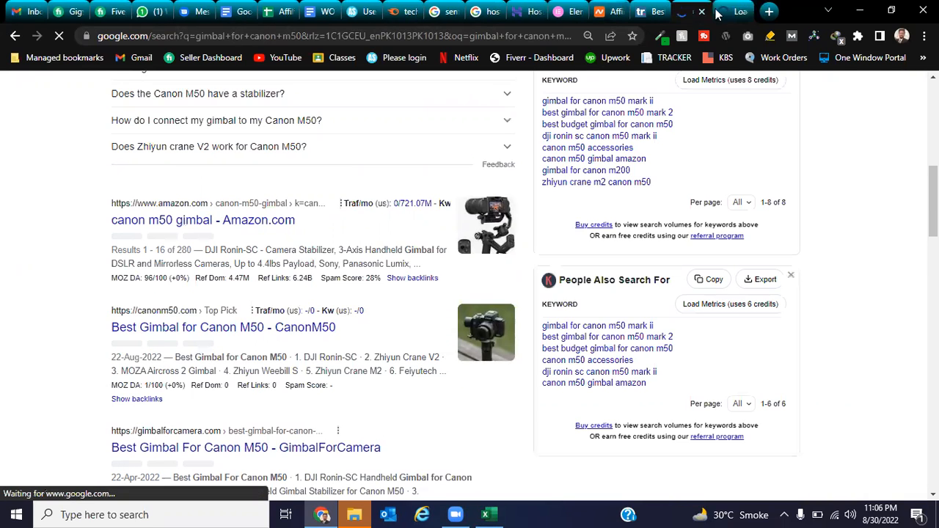
pyautogui.click(723, 12)
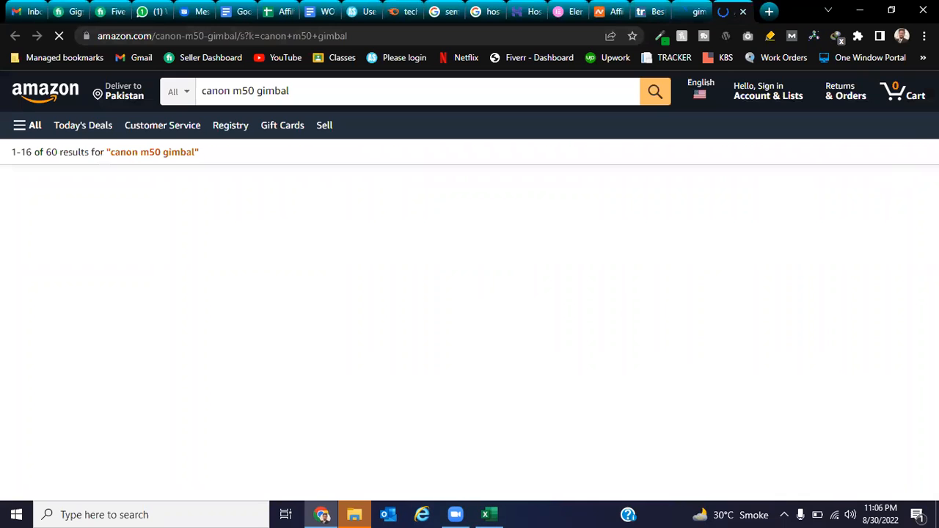
pyautogui.scroll(-1, 492, 264)
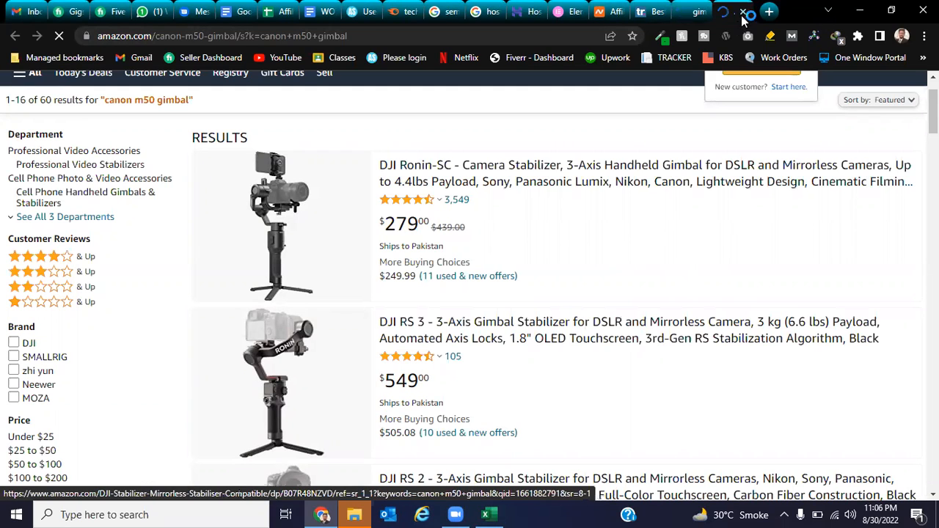
pyautogui.hotkey('ctrl', 'w')
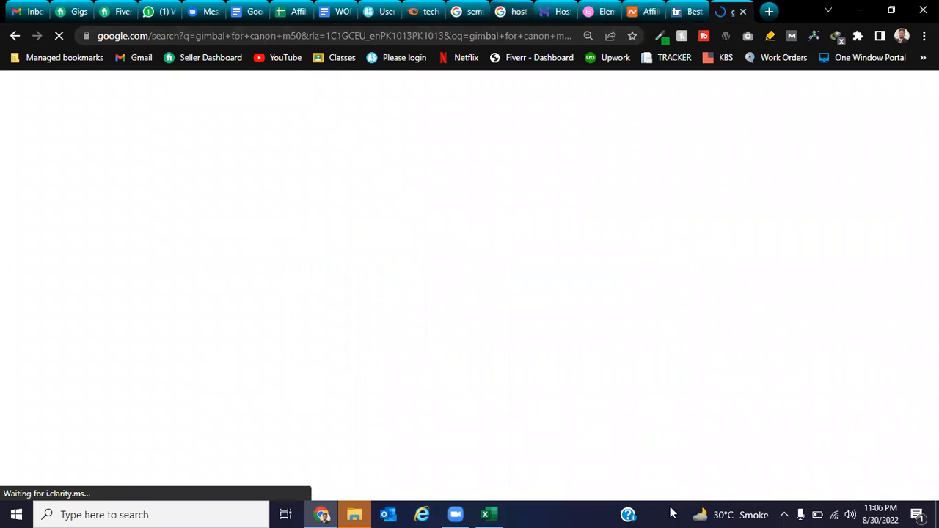
# Switch back to the Excel workbook and view the remaining keywords below "gimbal for canon m50".
pyautogui.click(504, 513)
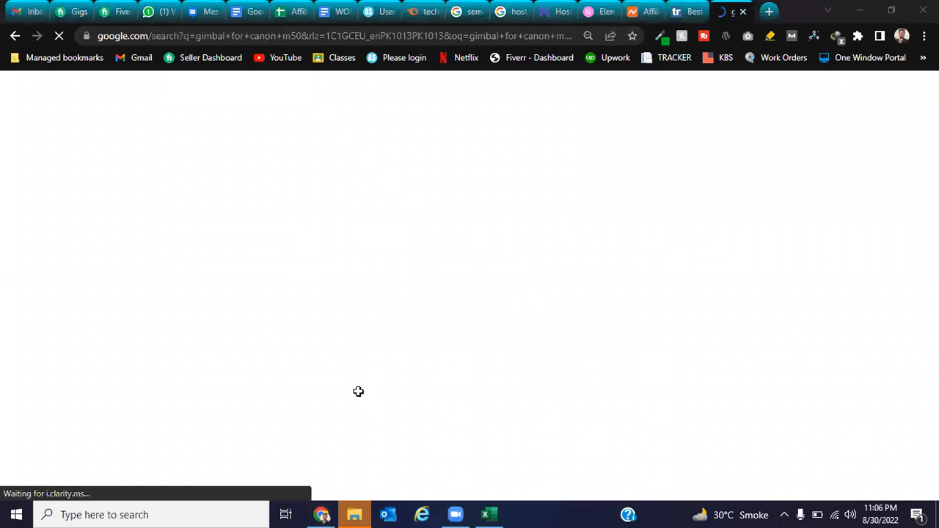
pyautogui.press('Right')
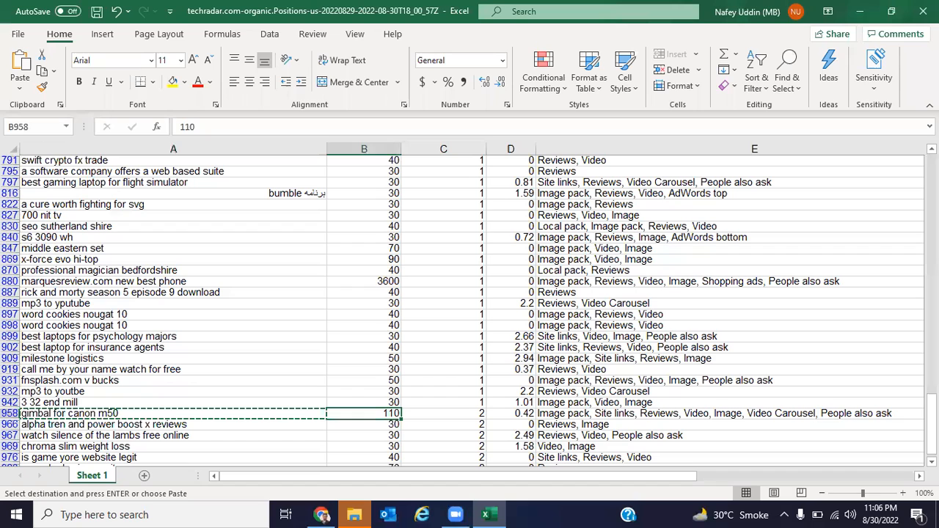
pyautogui.moveTo(931, 408); pyautogui.dragTo(932, 410)
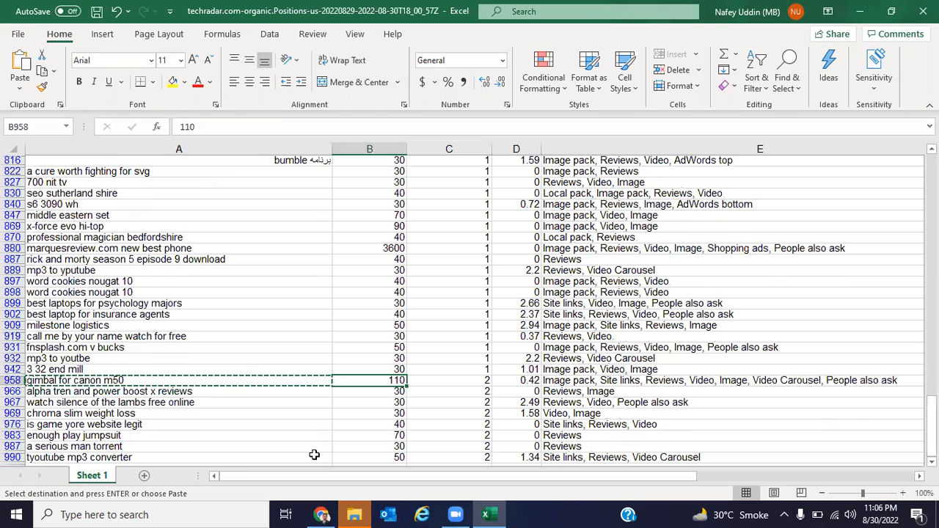
# Switch to the WORDPRESS Course document in Chrome and highlight the Content Creation and Keyword Research topics under Class No: 18.
pyautogui.click(322, 511)
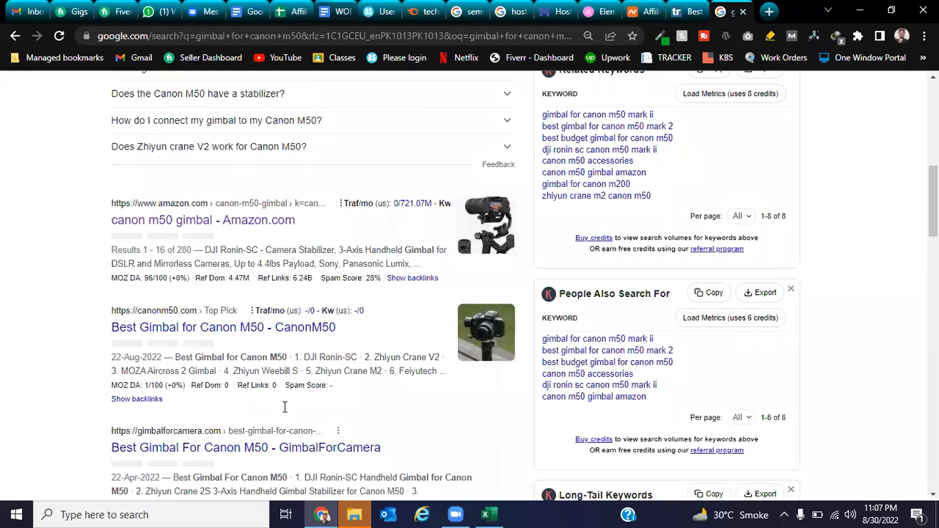
pyautogui.click(333, 12)
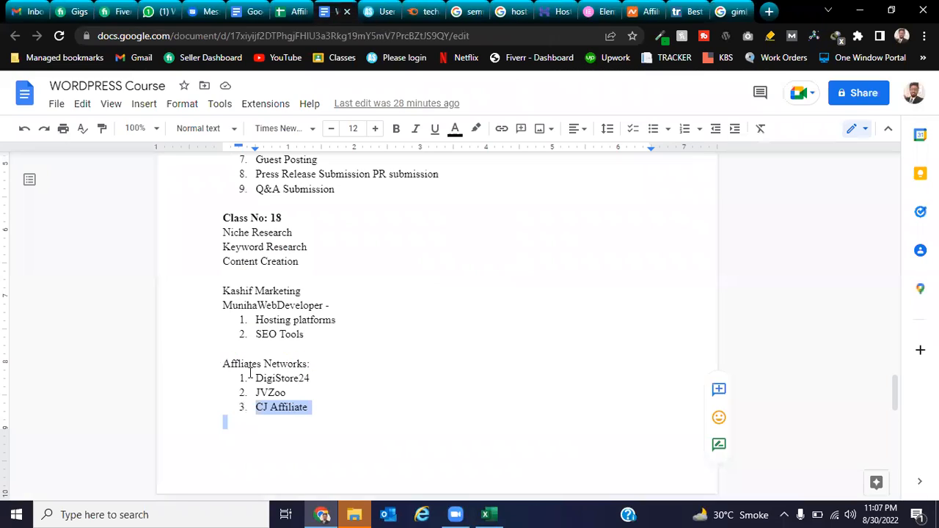
pyautogui.doubleClick(262, 263)
pyautogui.tripleClick(262, 262)
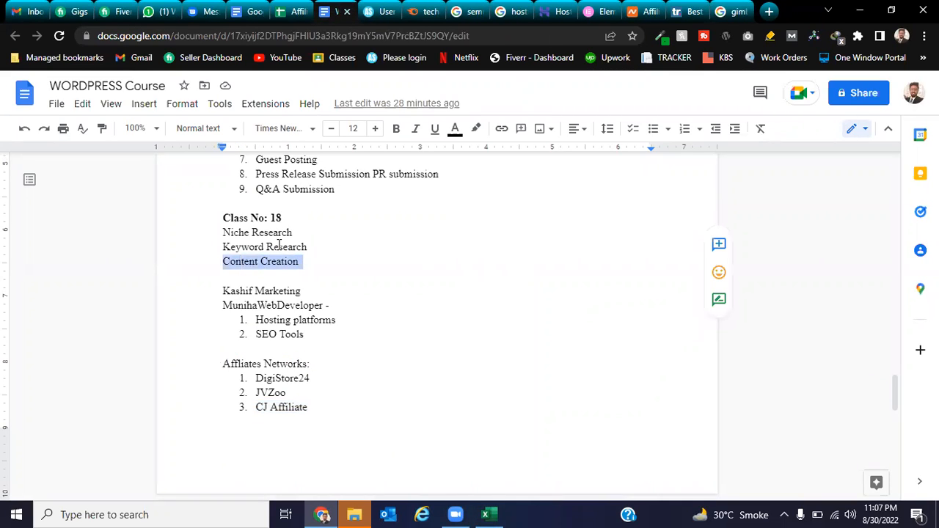
pyautogui.doubleClick(280, 246)
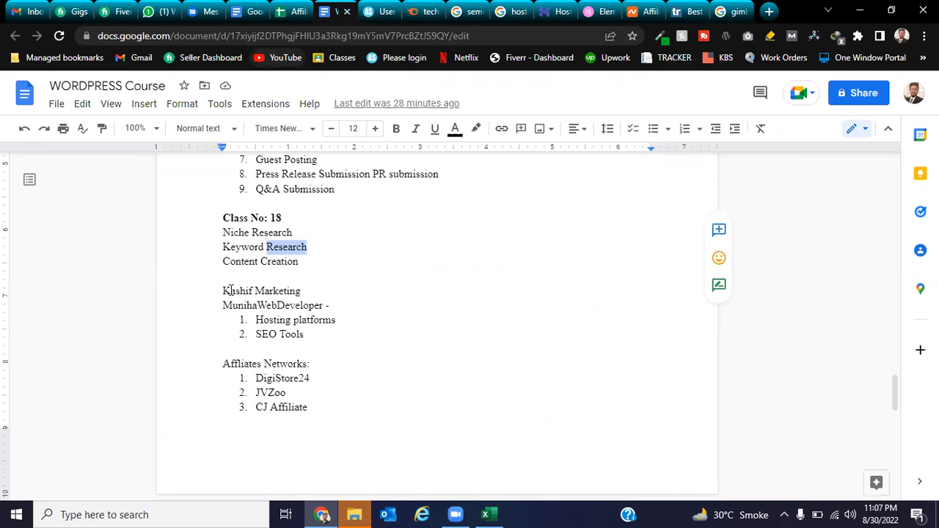
# Open the Affiliate Marketing - Assignments spreadsheet and go through the Level 1 Niche entries on the Niche sheet.
pyautogui.click(298, 9)
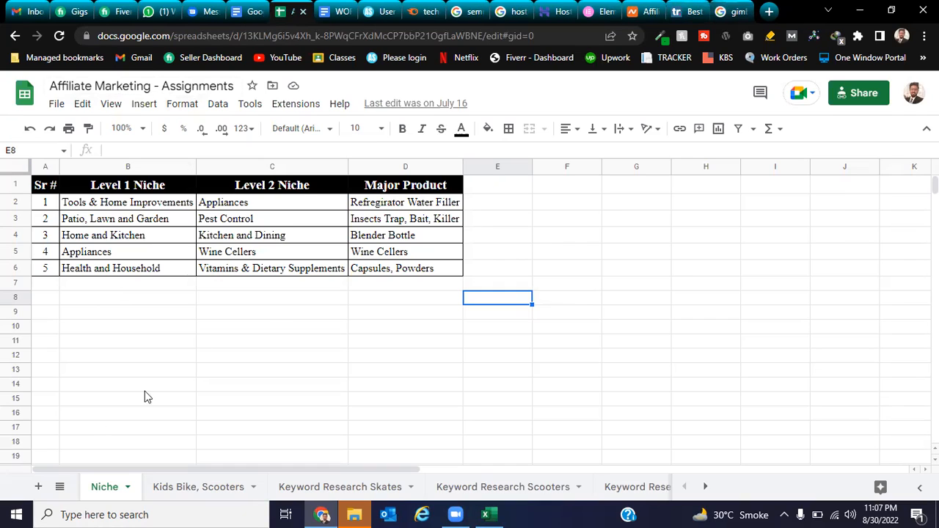
pyautogui.moveTo(123, 205); pyautogui.dragTo(114, 269)
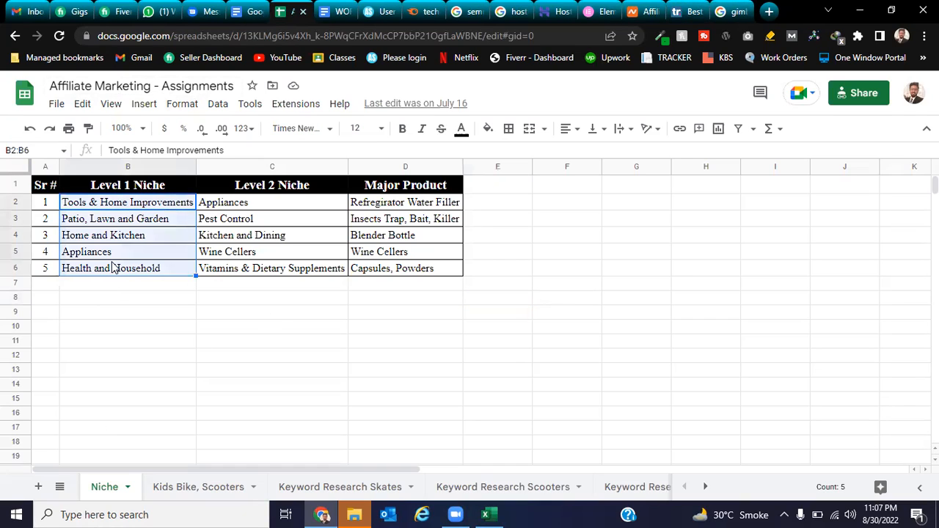
pyautogui.click(153, 332)
pyautogui.click(142, 226)
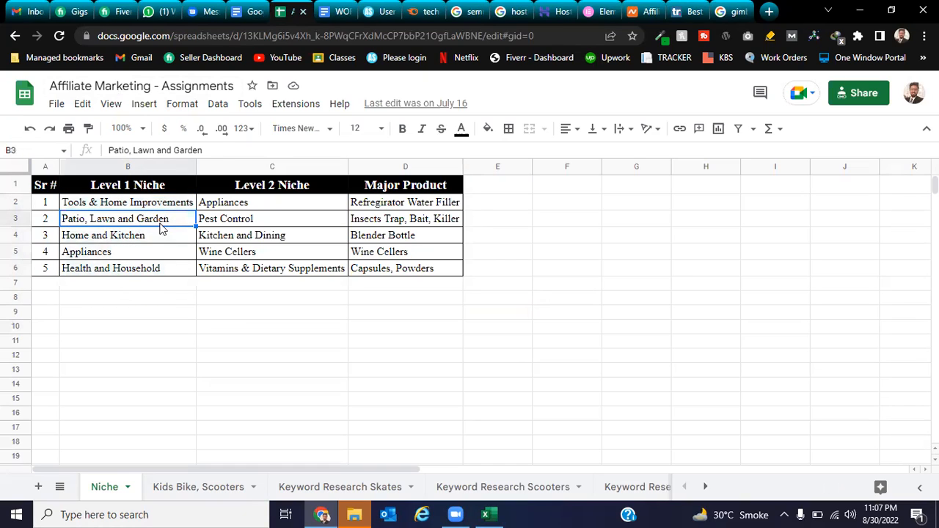
pyautogui.click(157, 236)
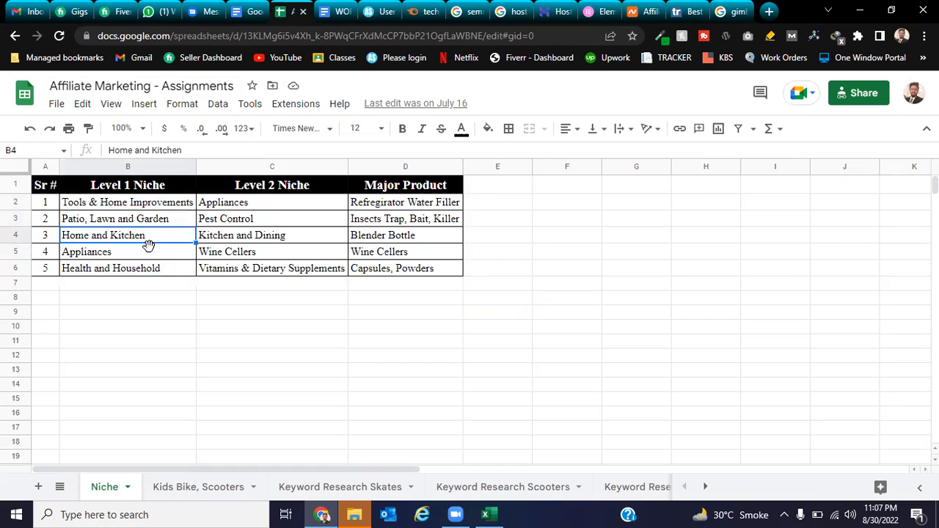
pyautogui.doubleClick(156, 254)
pyautogui.click(160, 269)
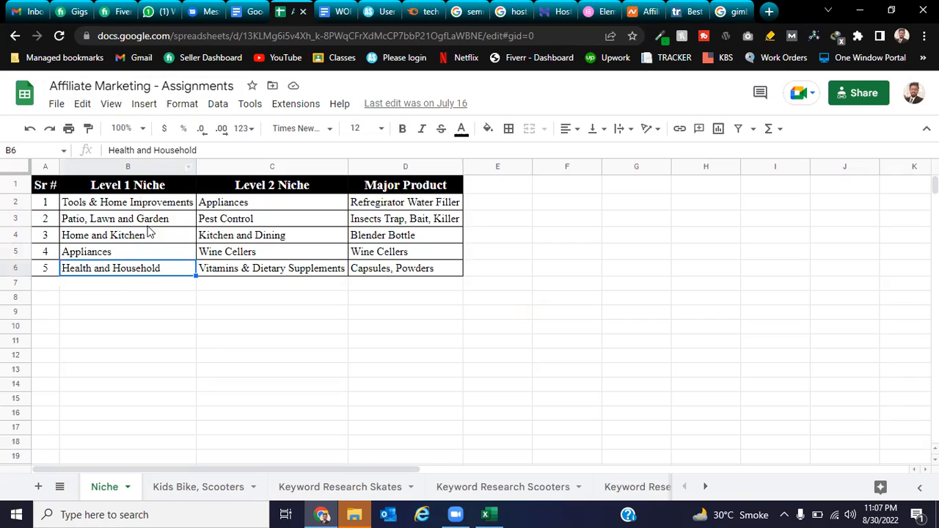
pyautogui.click(145, 185)
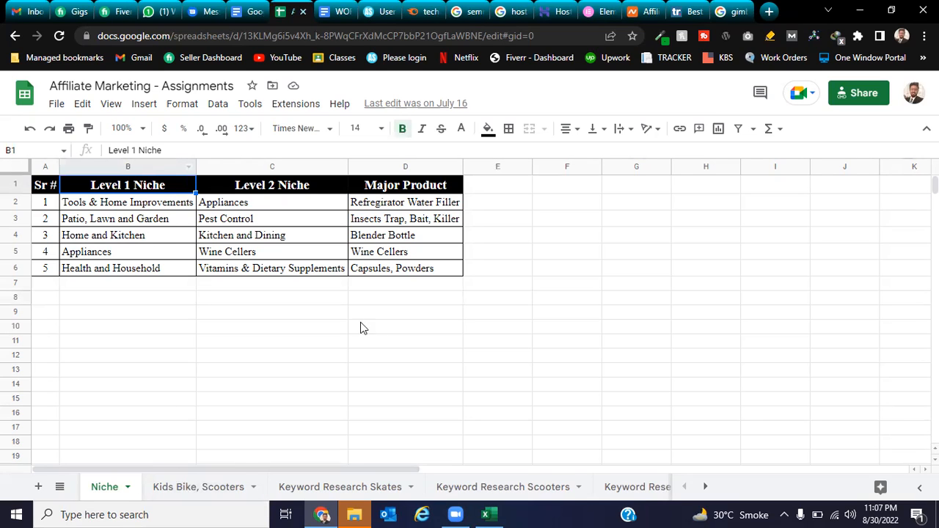
# Open the Kids Bike, Scooters sheet and set its zoom to 90%.
pyautogui.click(193, 489)
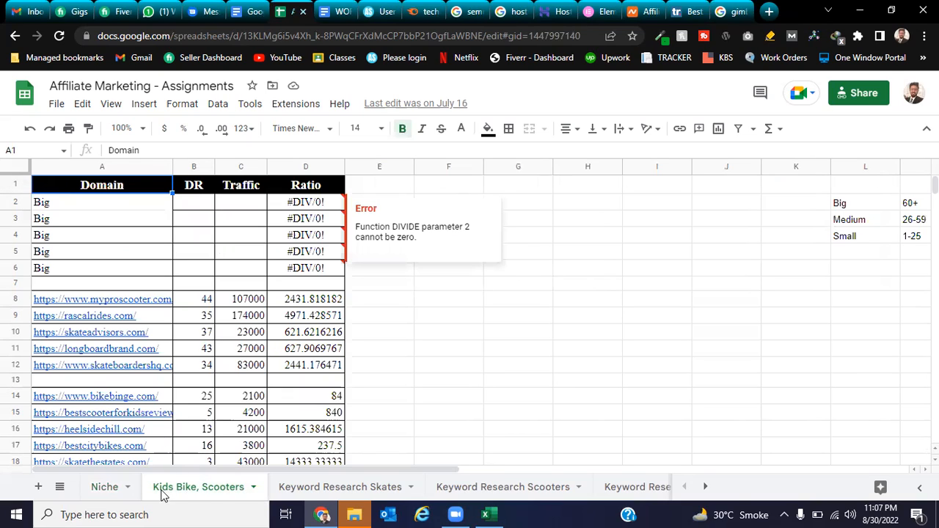
pyautogui.click(664, 334)
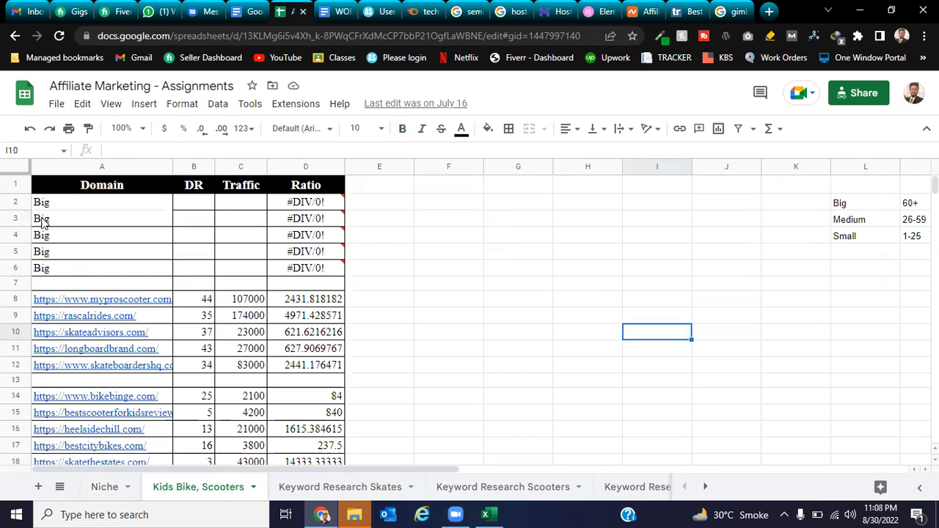
pyautogui.click(126, 129)
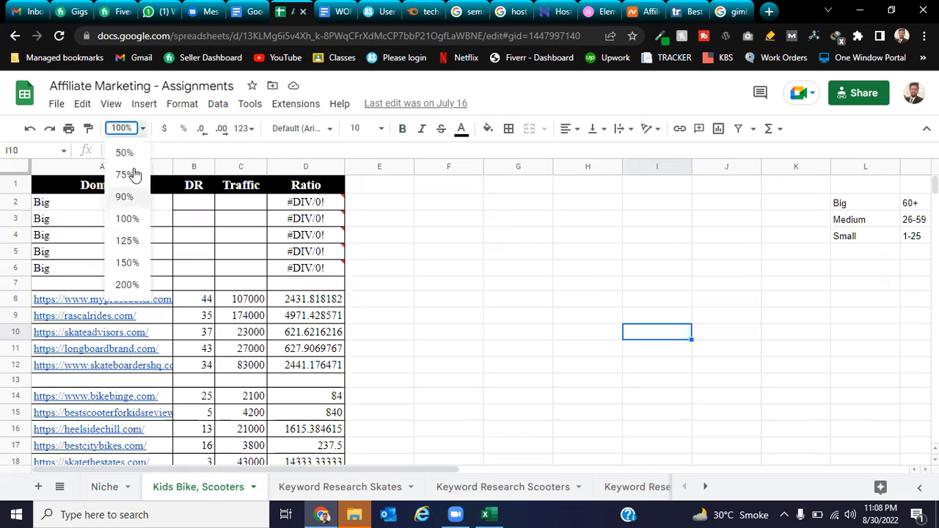
pyautogui.click(125, 197)
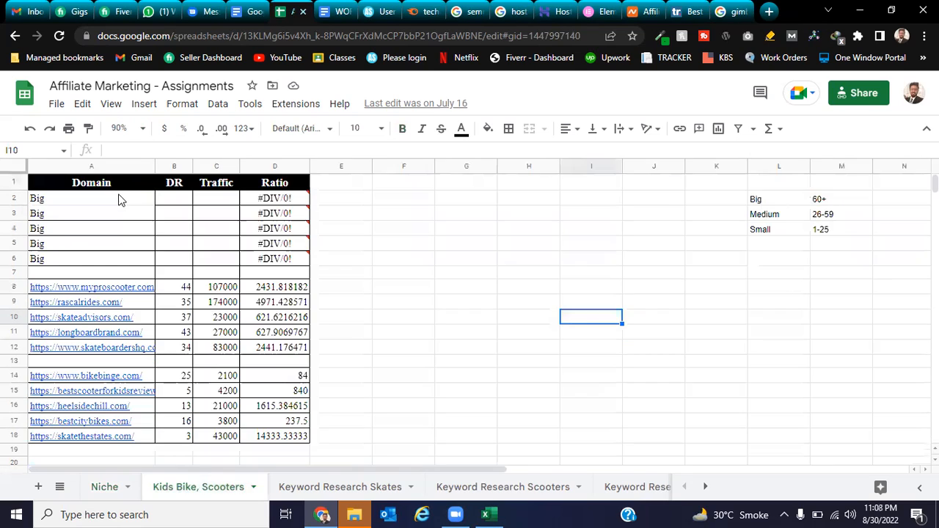
pyautogui.click(450, 242)
# Go through the Big, Medium and Small size ranges and the Big placeholder rows in the Domain column.
pyautogui.moveTo(763, 201); pyautogui.dragTo(825, 231)
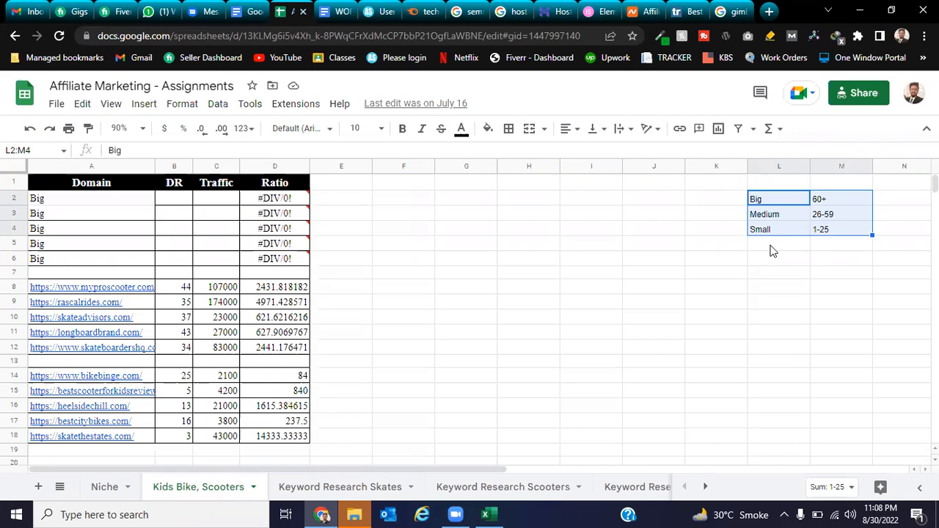
pyautogui.moveTo(788, 233); pyautogui.dragTo(822, 230)
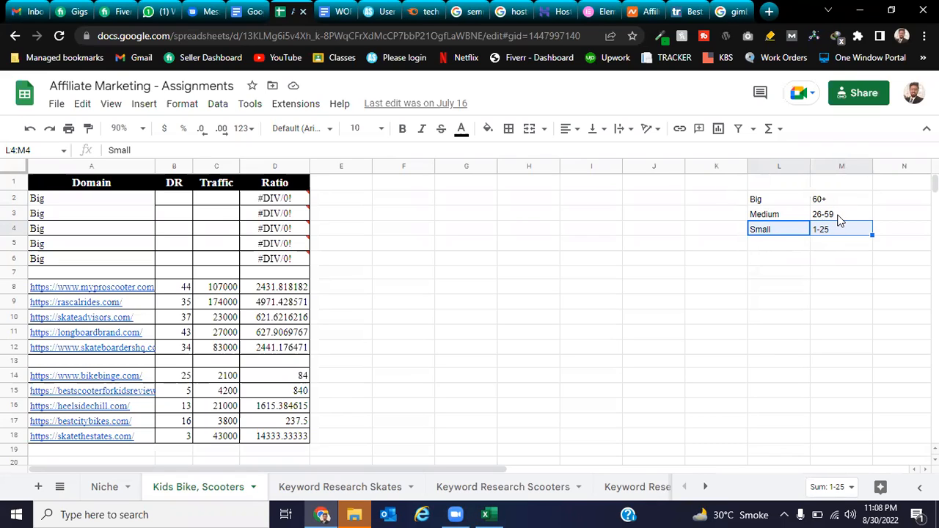
pyautogui.click(782, 203)
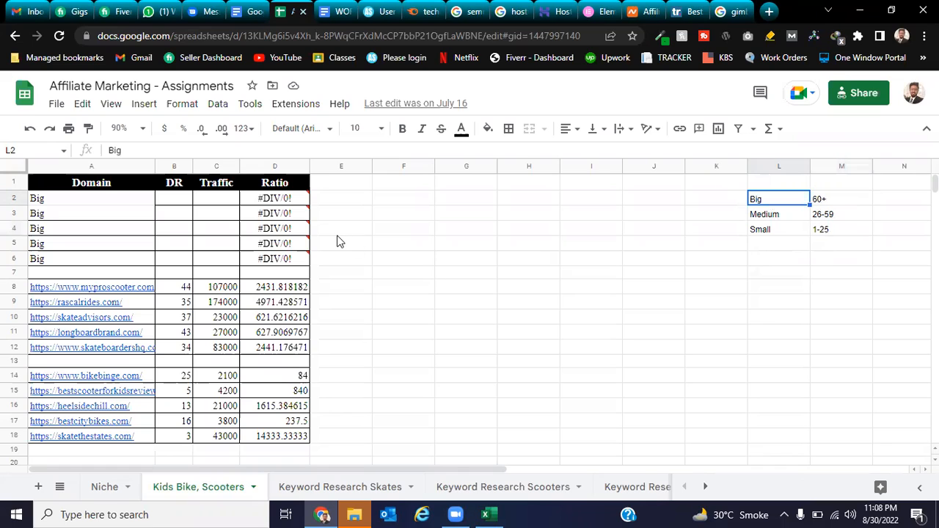
pyautogui.click(87, 197)
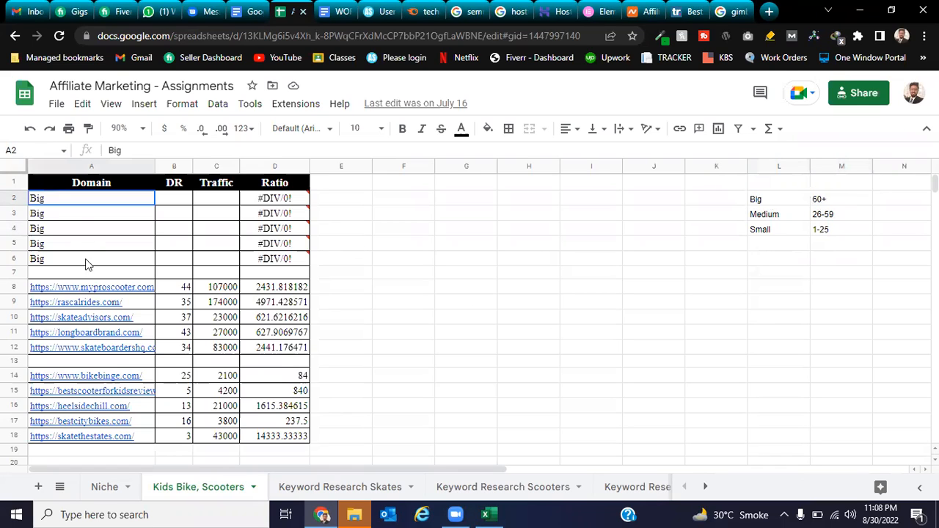
pyautogui.keyDown('shift'); pyautogui.click(86, 260); pyautogui.keyUp('shift')
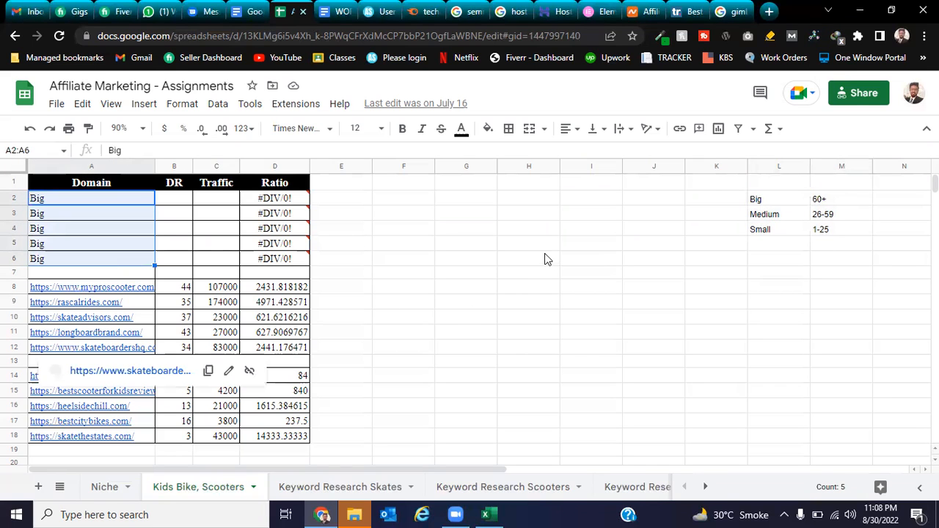
pyautogui.click(506, 311)
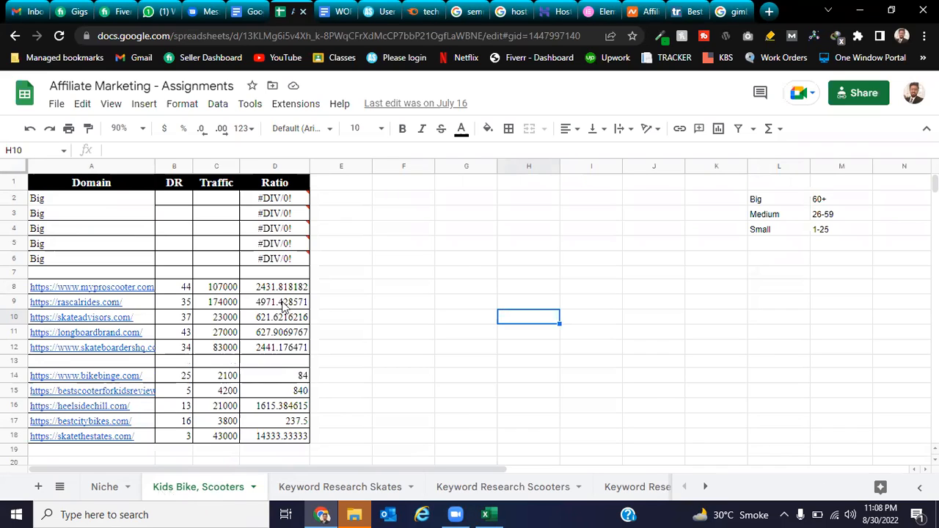
# View the Hostinger affiliate search results and Semrush's techradar.com Organic Research page, then return to the Affiliate Marketing - Assignments spreadsheet.
pyautogui.click(512, 9)
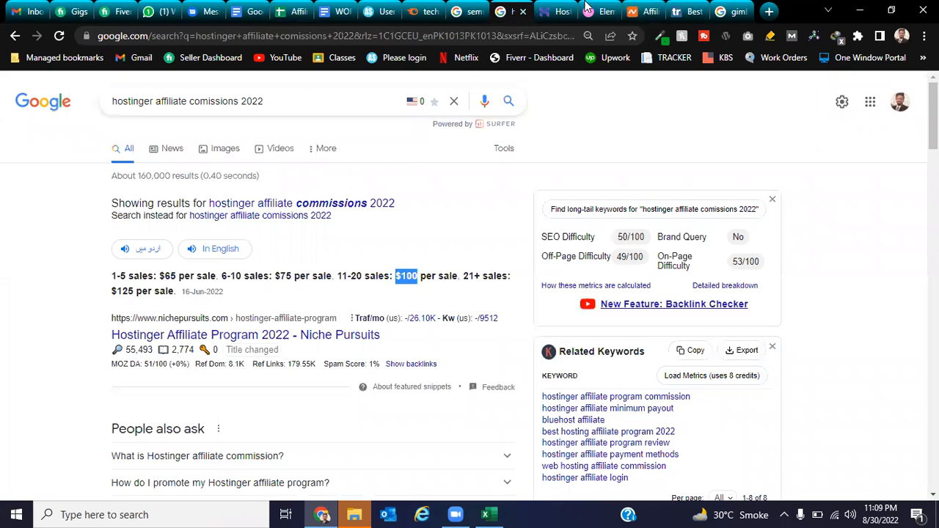
pyautogui.click(429, 9)
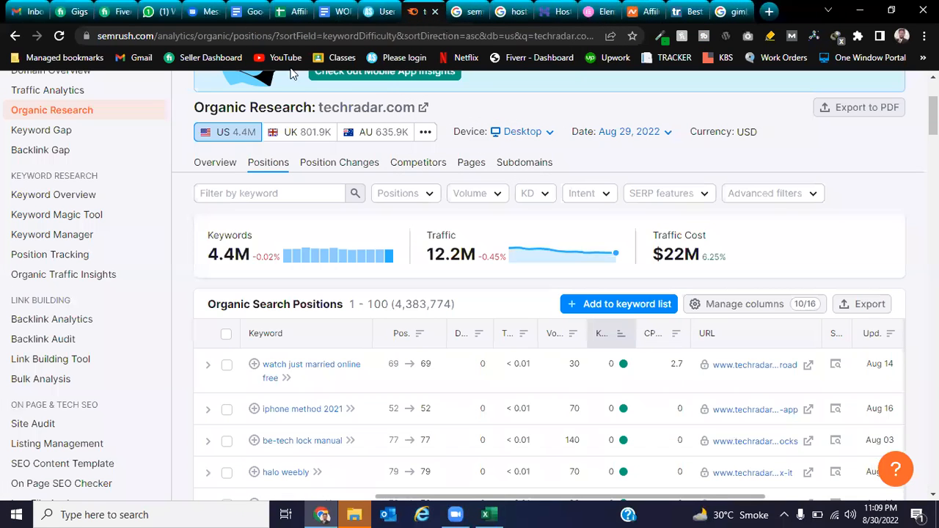
pyautogui.scroll(3, 411, 173)
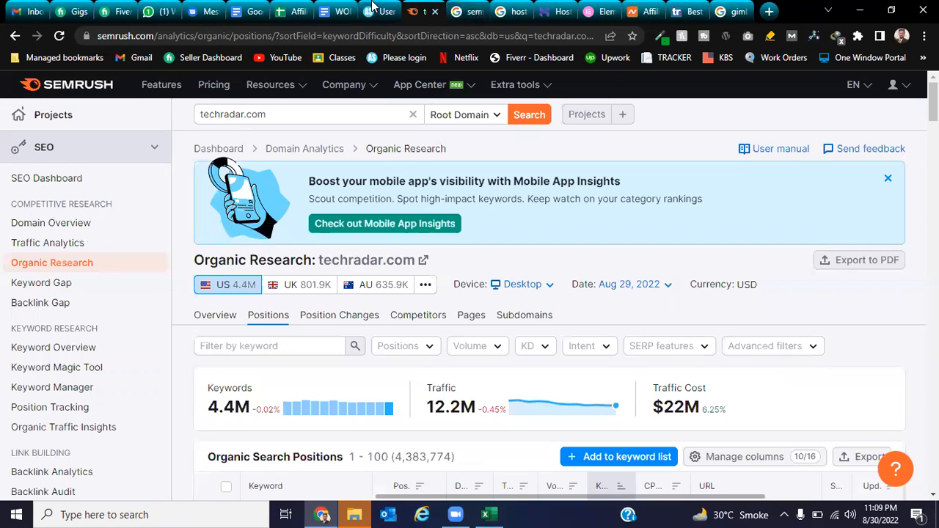
pyautogui.click(286, 11)
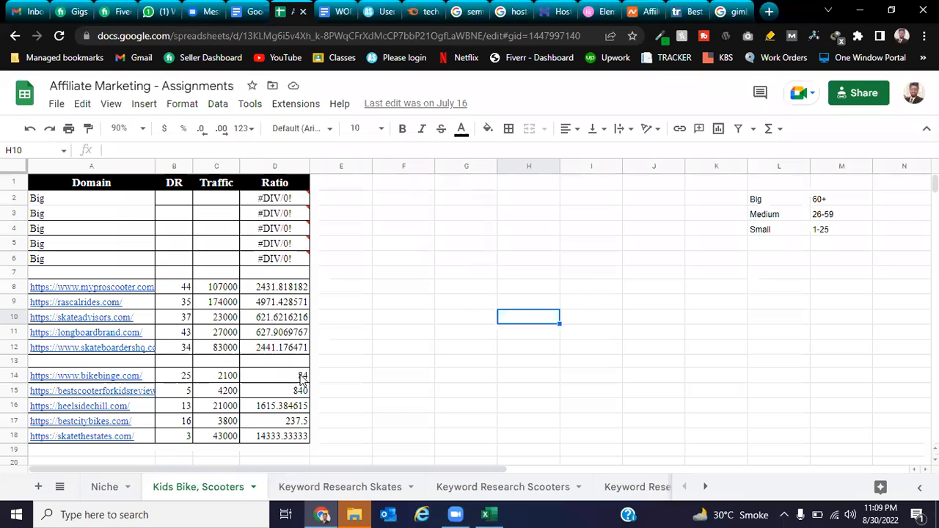
# Compare the DR values of the domains in rows 8–12 and 14–18 with the Medium and Small ranges.
pyautogui.click(176, 166)
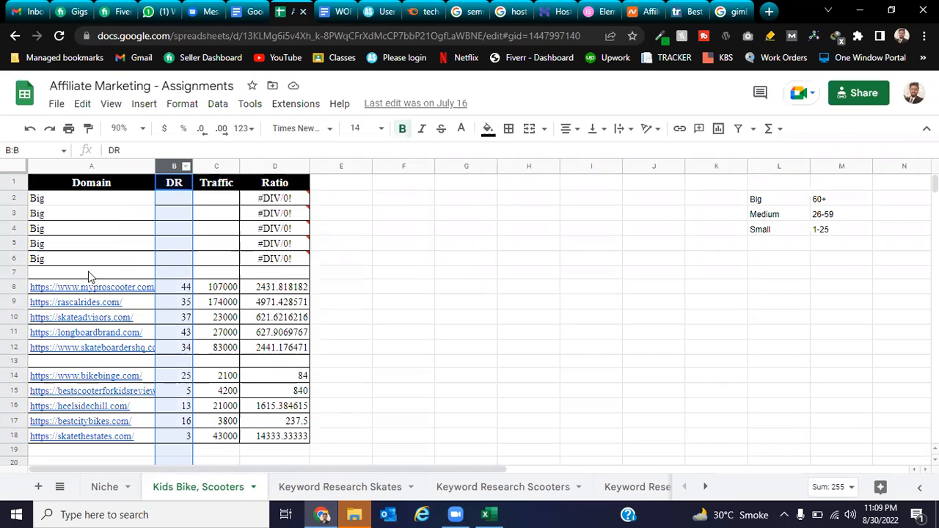
pyautogui.click(178, 291)
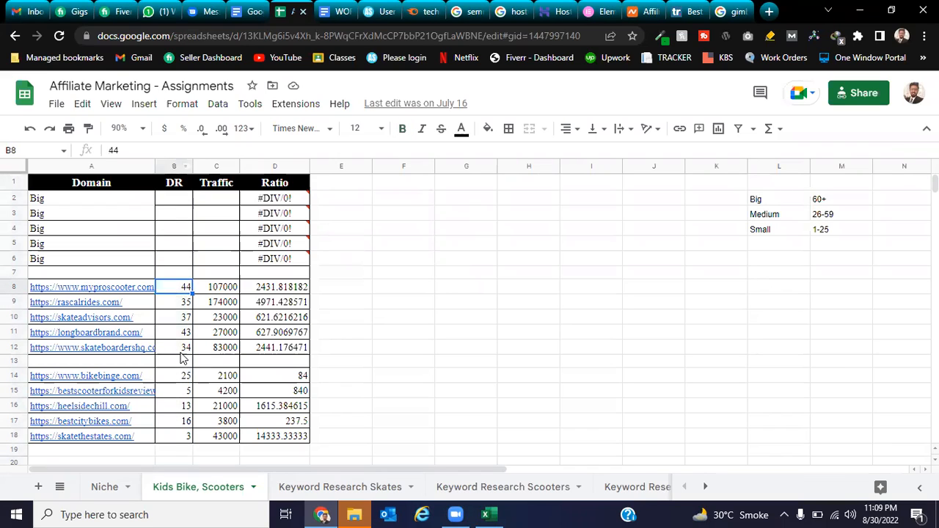
pyautogui.click(842, 213)
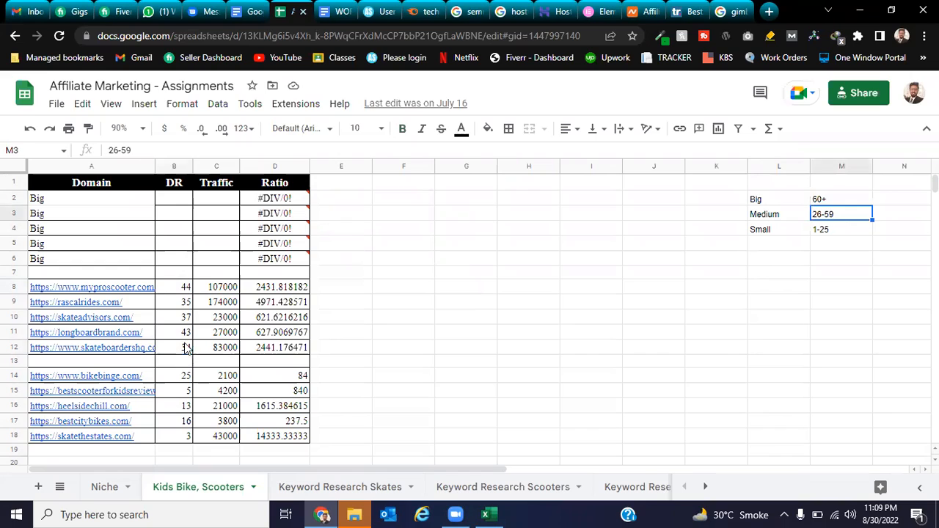
pyautogui.moveTo(189, 349); pyautogui.dragTo(185, 300)
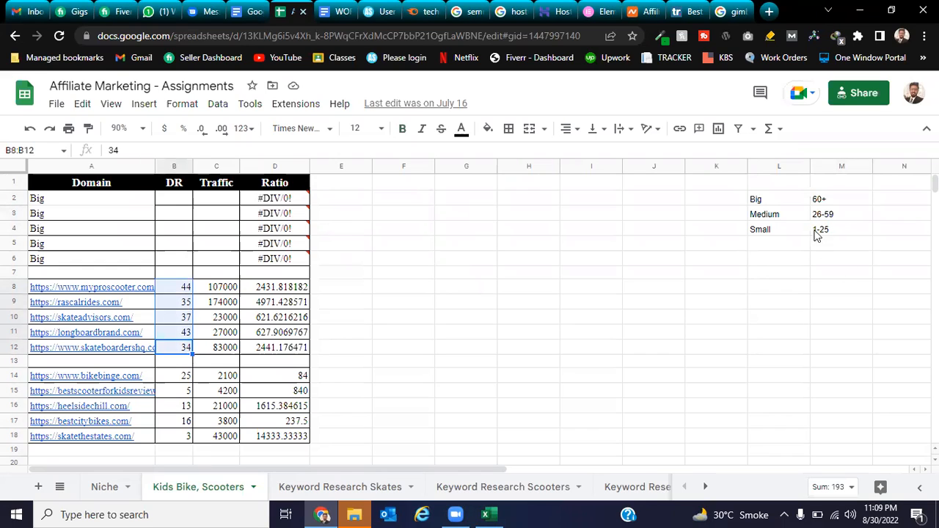
pyautogui.click(844, 229)
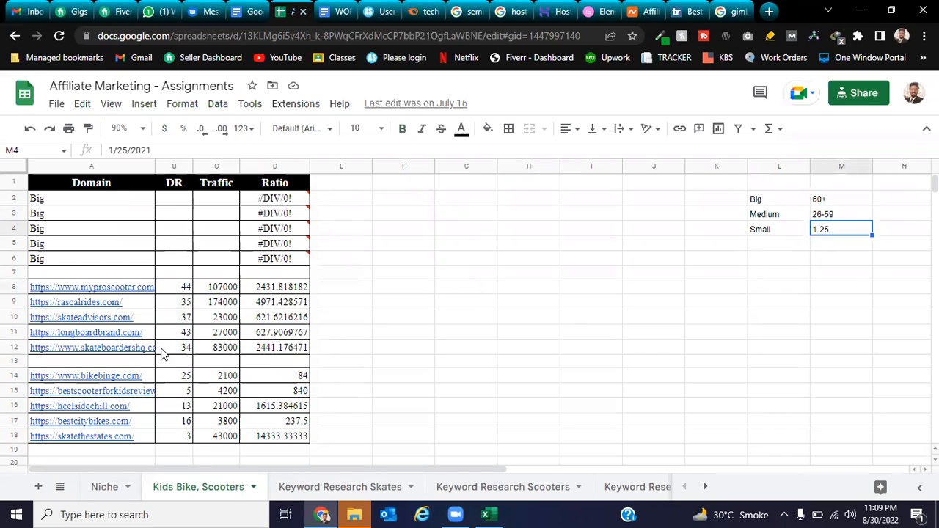
pyautogui.click(189, 436)
pyautogui.keyDown('shift'); pyautogui.click(188, 379); pyautogui.keyUp('shift')
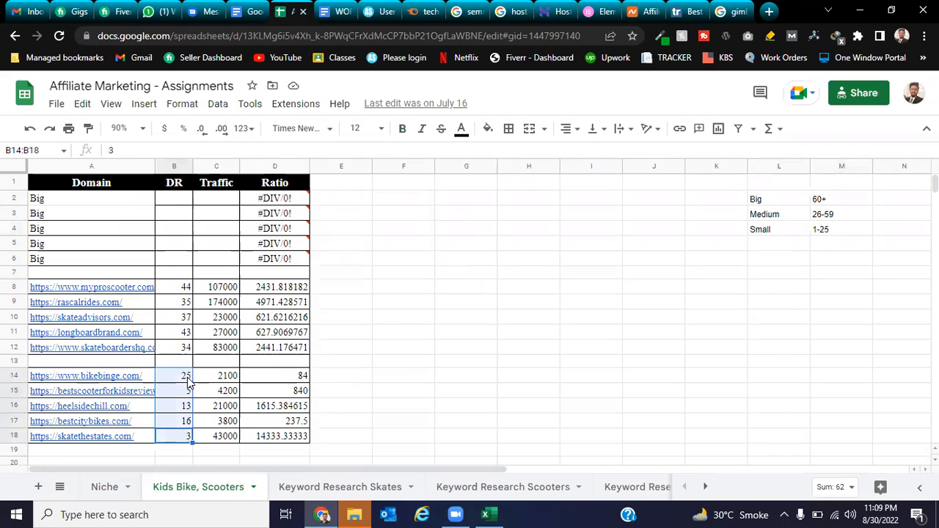
pyautogui.click(477, 397)
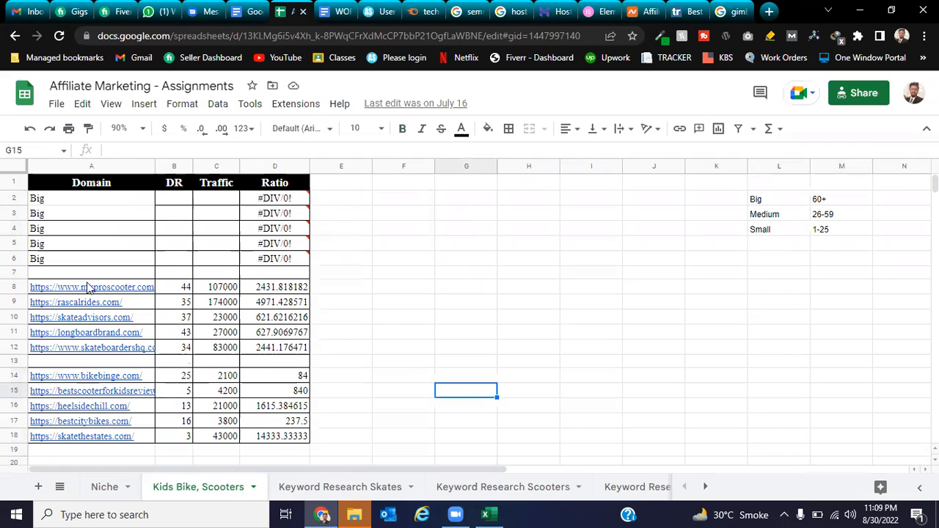
# Examine the Traffic and Ratio values of both domain groups and the ratio formula for the myproscooter.com row.
pyautogui.moveTo(230, 289); pyautogui.dragTo(226, 436)
pyautogui.click(405, 406)
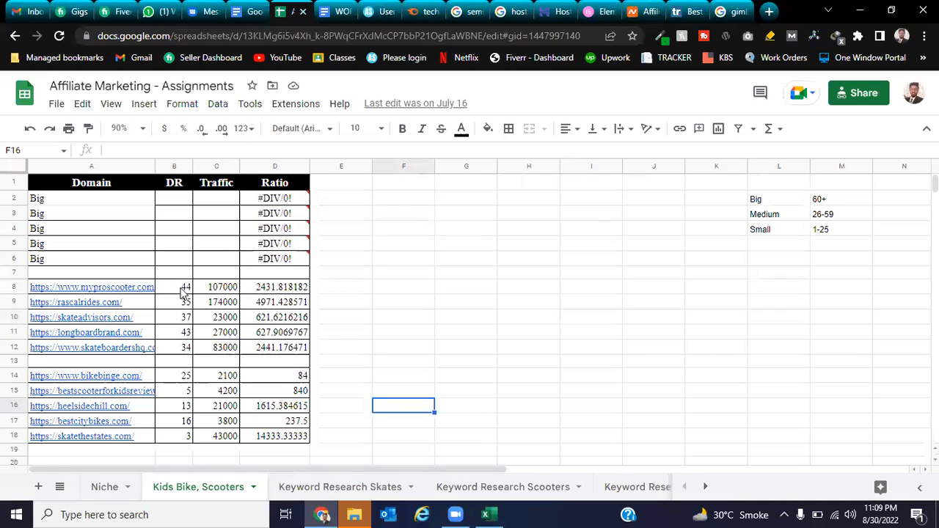
pyautogui.click(279, 291)
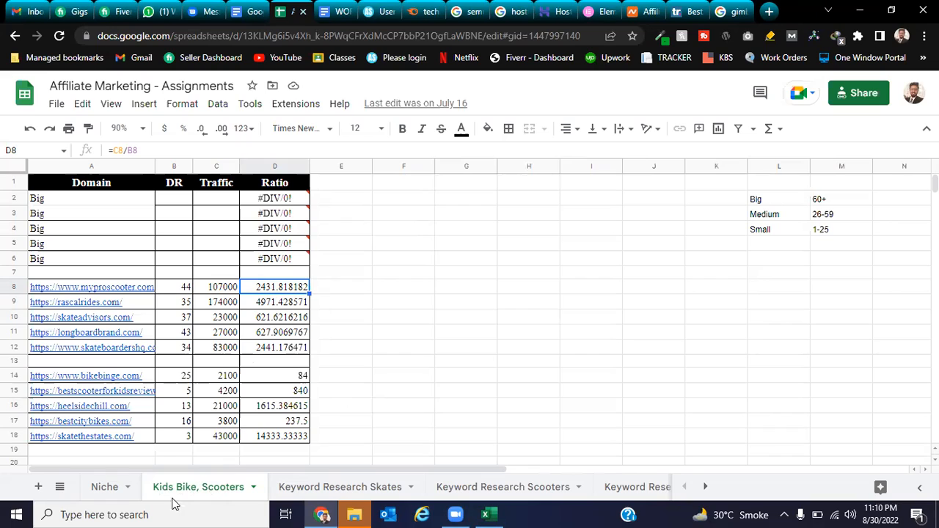
pyautogui.moveTo(185, 377); pyautogui.dragTo(227, 375)
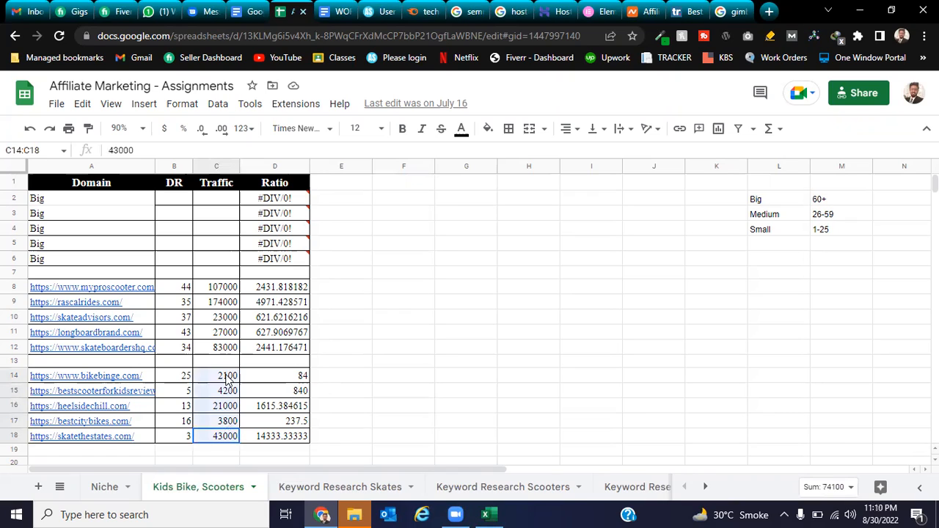
pyautogui.moveTo(300, 373); pyautogui.dragTo(288, 439)
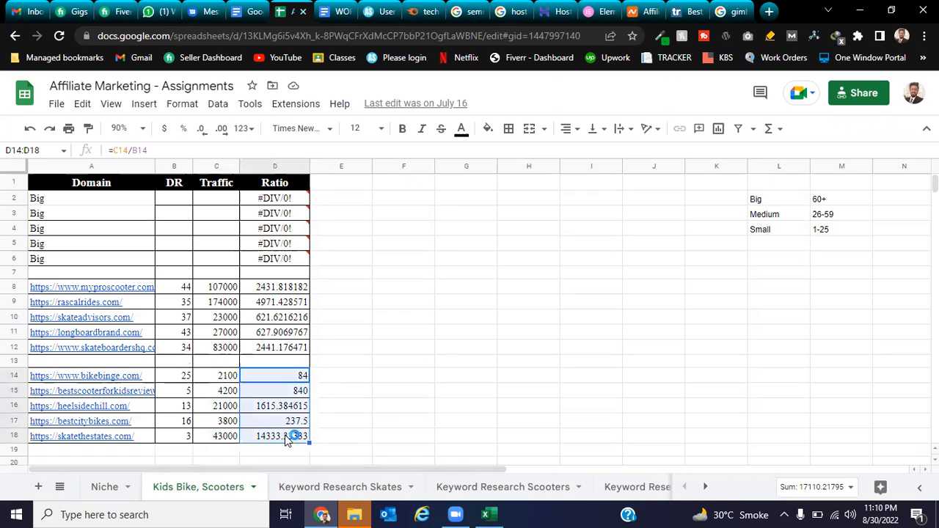
pyautogui.click(394, 374)
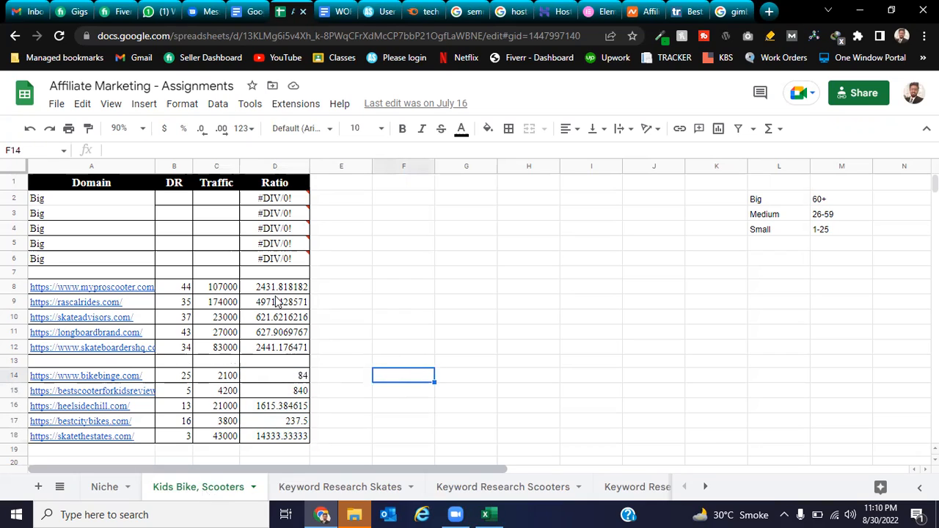
pyautogui.moveTo(277, 287); pyautogui.dragTo(277, 354)
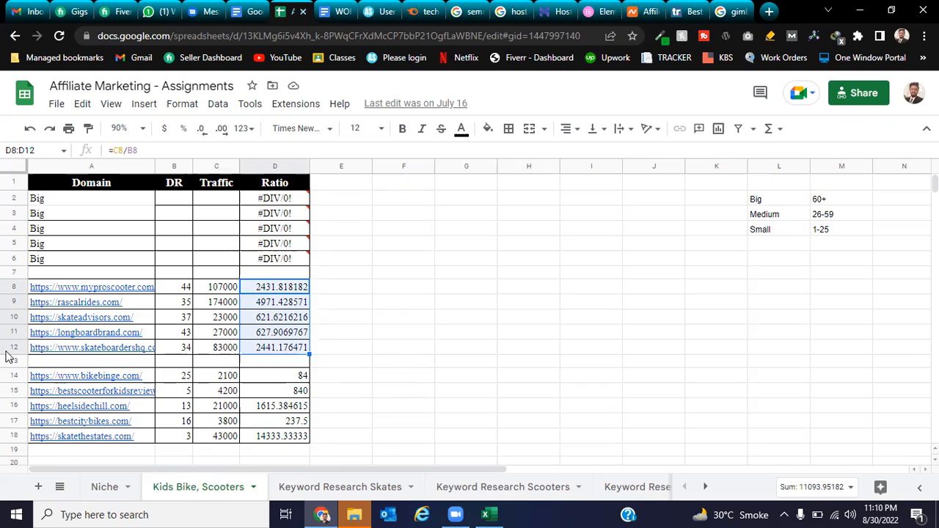
# Highlight the small competitor rows 14–18 and preview their domain links, then clear the selection.
pyautogui.moveTo(13, 375); pyautogui.dragTo(14, 436)
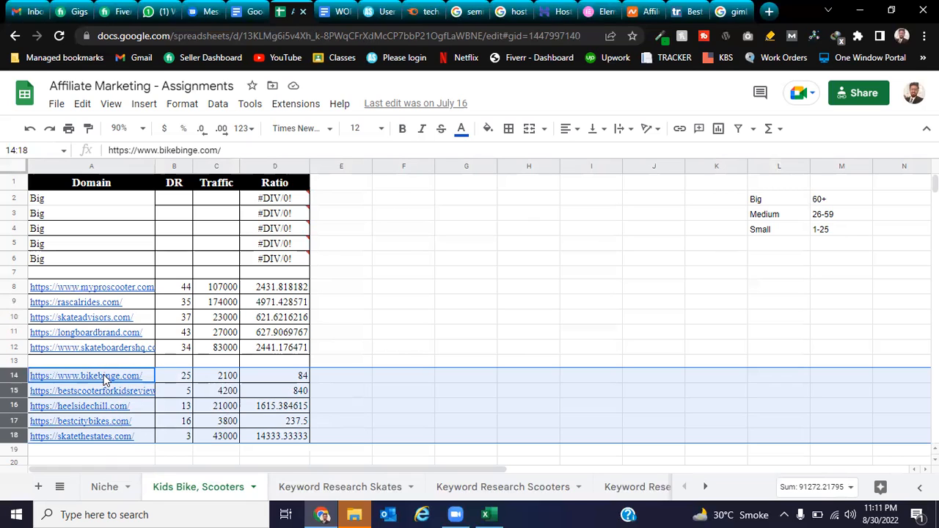
pyautogui.moveTo(105, 381)
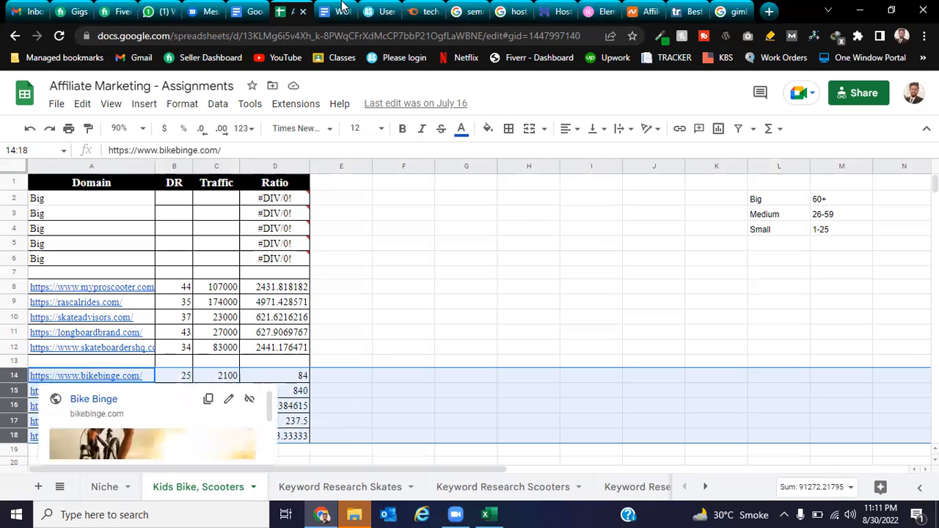
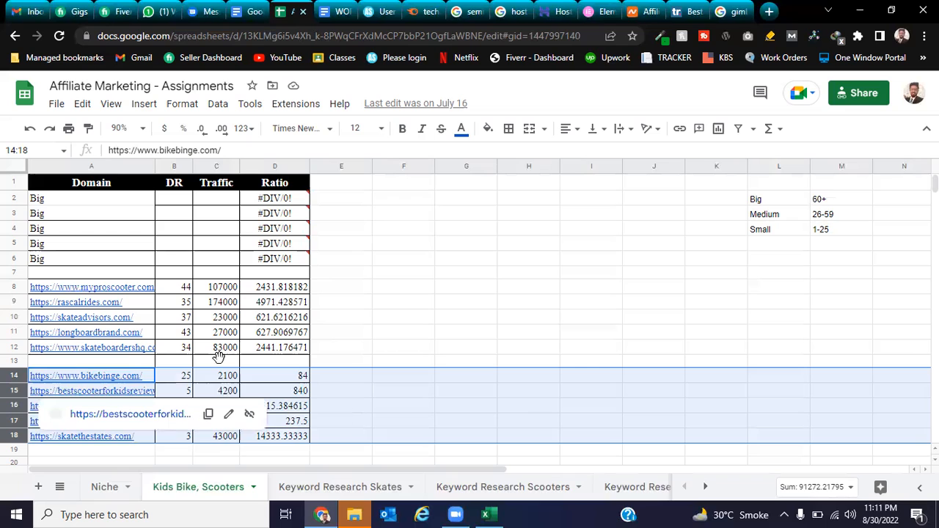
pyautogui.click(416, 308)
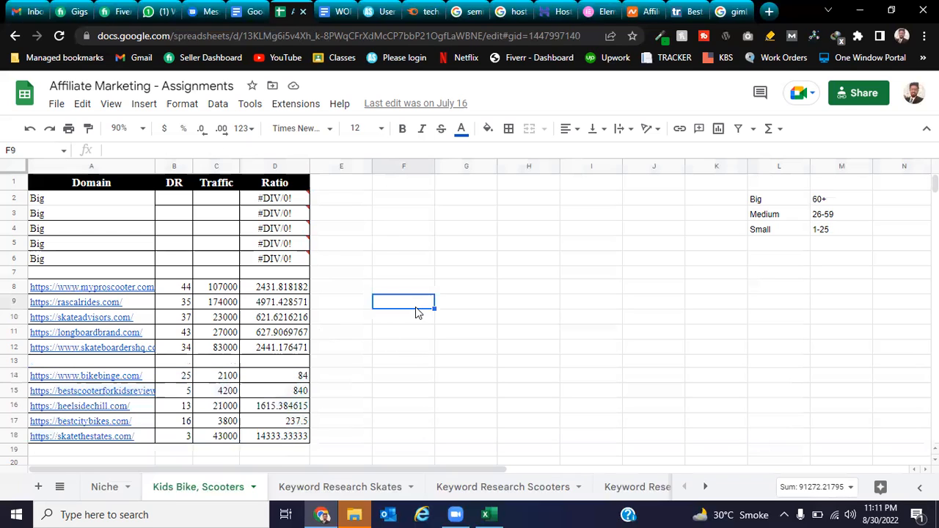
# Open the Keyword Research Skates sheet and highlight its keywords from "best skateboard brands" to "best shoes for skateboarding".
pyautogui.click(297, 487)
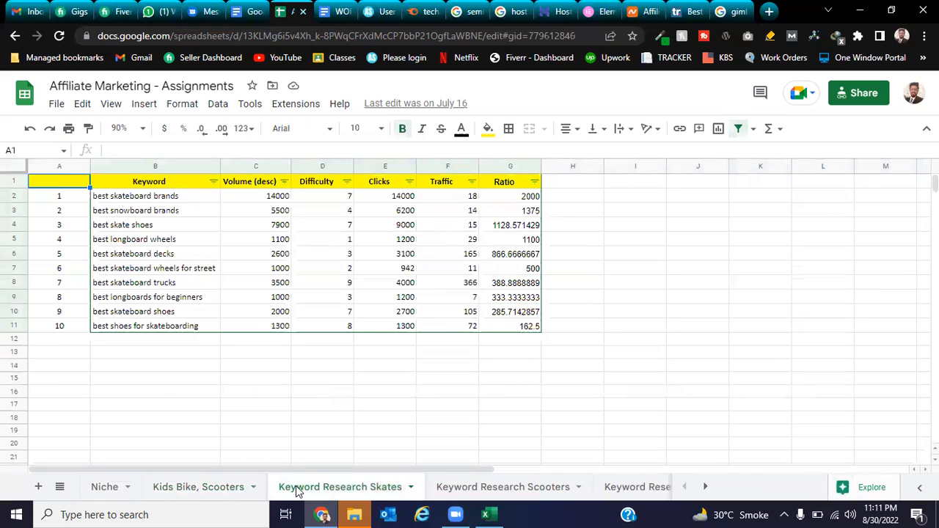
pyautogui.click(196, 201)
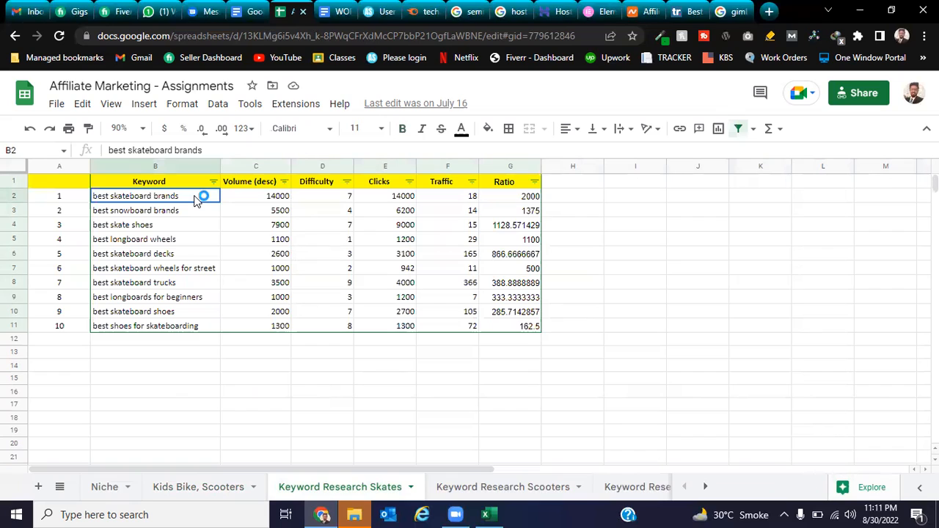
pyautogui.click(190, 212)
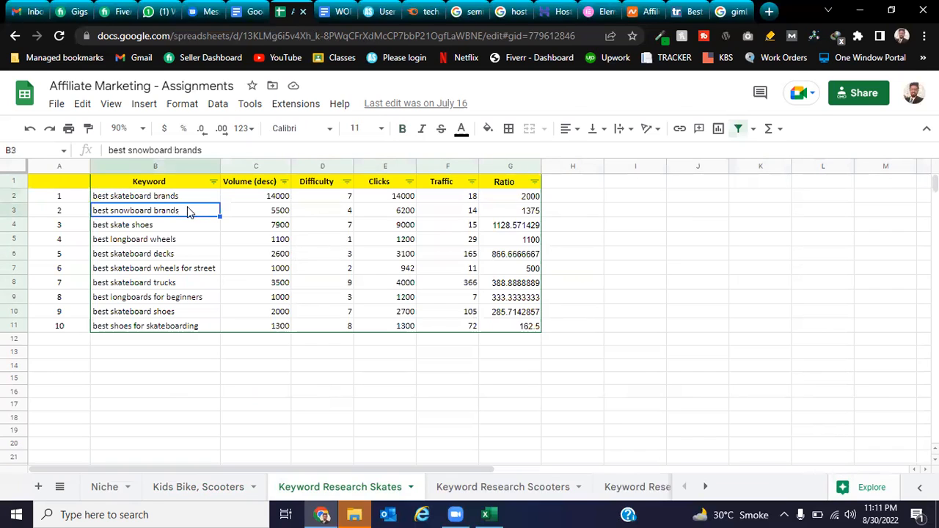
pyautogui.moveTo(183, 198); pyautogui.dragTo(181, 331)
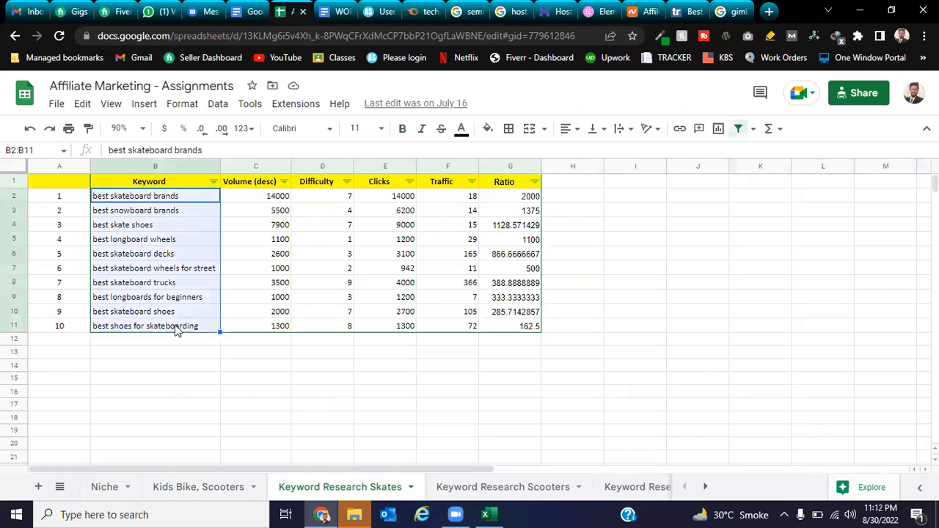
# Review the Volume, Difficulty, Clicks and Traffic values of the skate keywords, highlighting each column in turn.
pyautogui.moveTo(279, 198); pyautogui.dragTo(282, 326)
pyautogui.moveTo(338, 197); pyautogui.dragTo(332, 316)
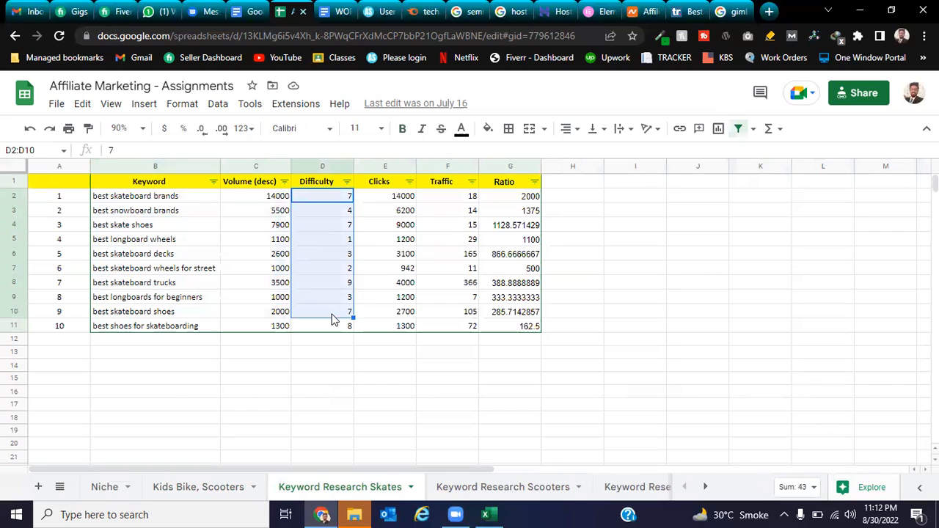
pyautogui.click(344, 396)
pyautogui.moveTo(399, 196); pyautogui.dragTo(392, 339)
pyautogui.click(328, 418)
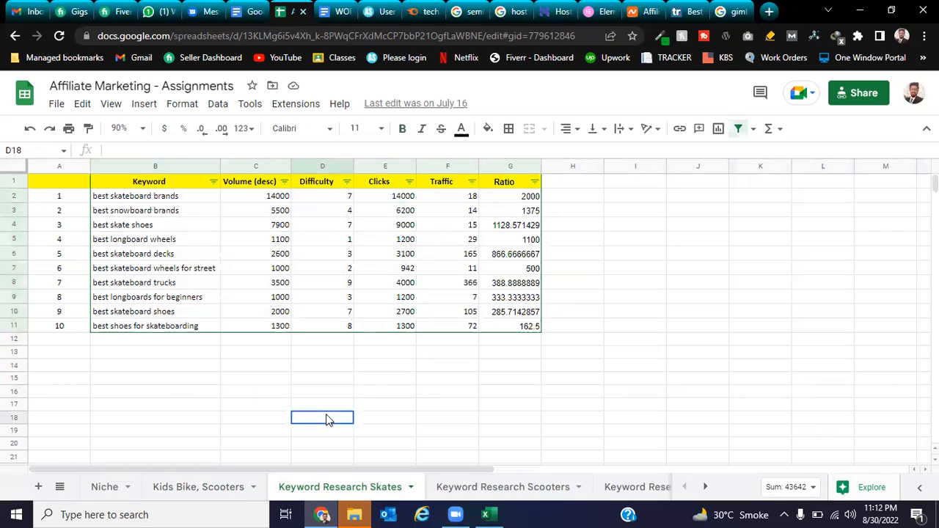
pyautogui.moveTo(474, 198); pyautogui.dragTo(448, 328)
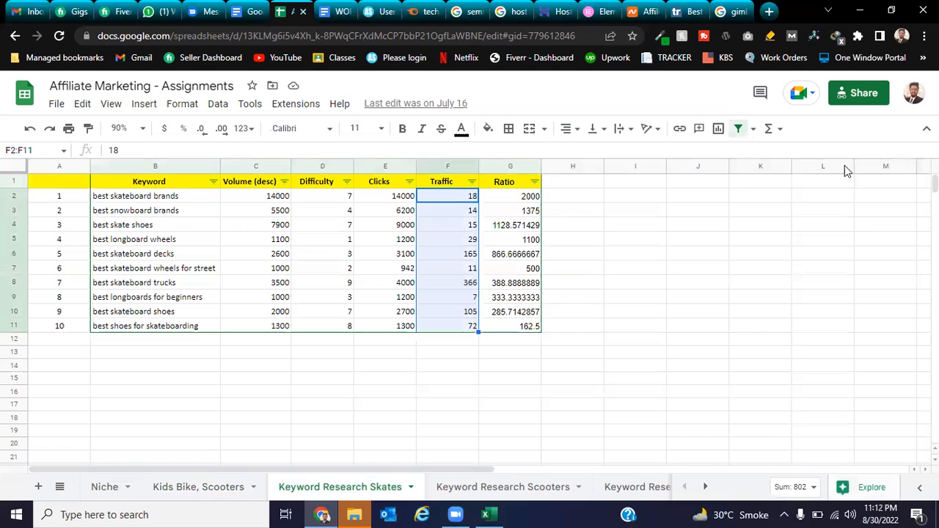
# Examine the Ratio column of the skate keywords and the formula behind the "best skateboard brands" ratio.
pyautogui.click(523, 228)
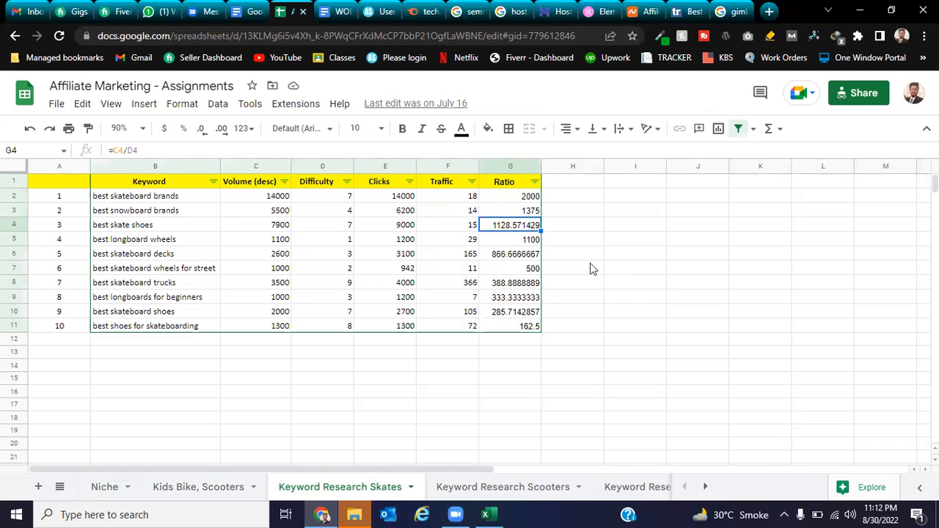
pyautogui.click(627, 288)
pyautogui.doubleClick(626, 287)
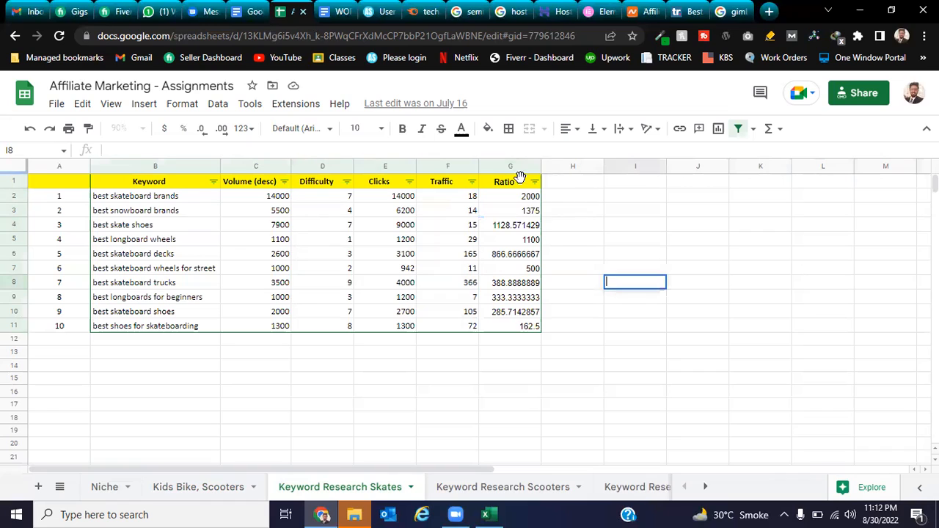
pyautogui.moveTo(519, 182); pyautogui.dragTo(523, 323)
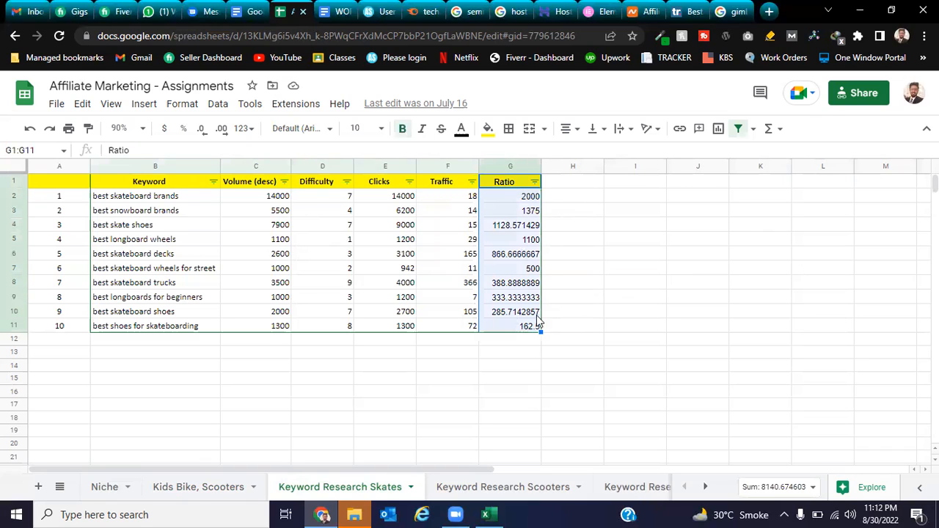
pyautogui.click(530, 199)
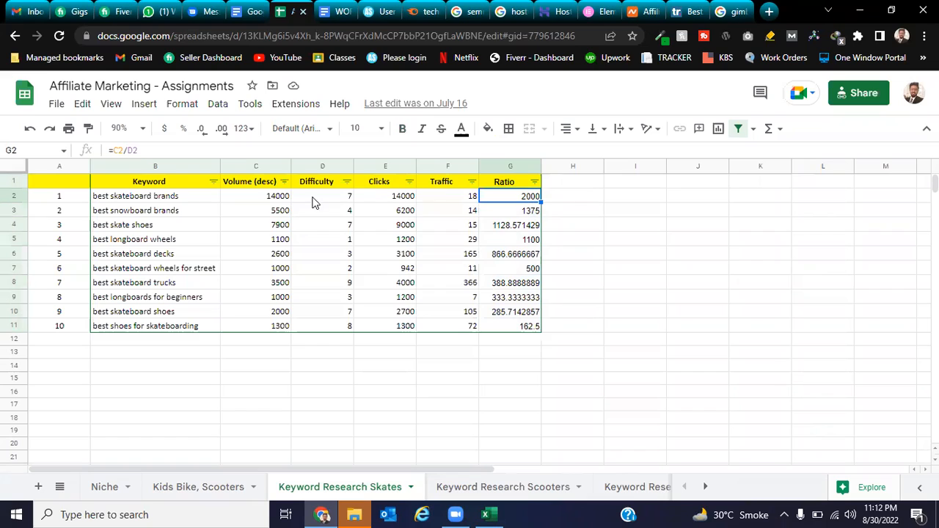
# Compare the volume of "best skateboard brands" with its ratio, highlighting the row from Volume to Ratio.
pyautogui.click(168, 203)
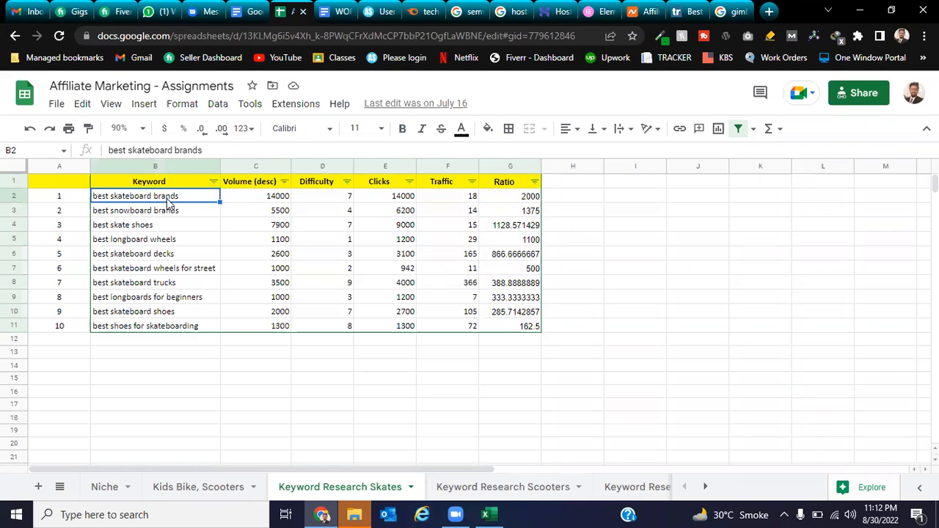
pyautogui.click(279, 199)
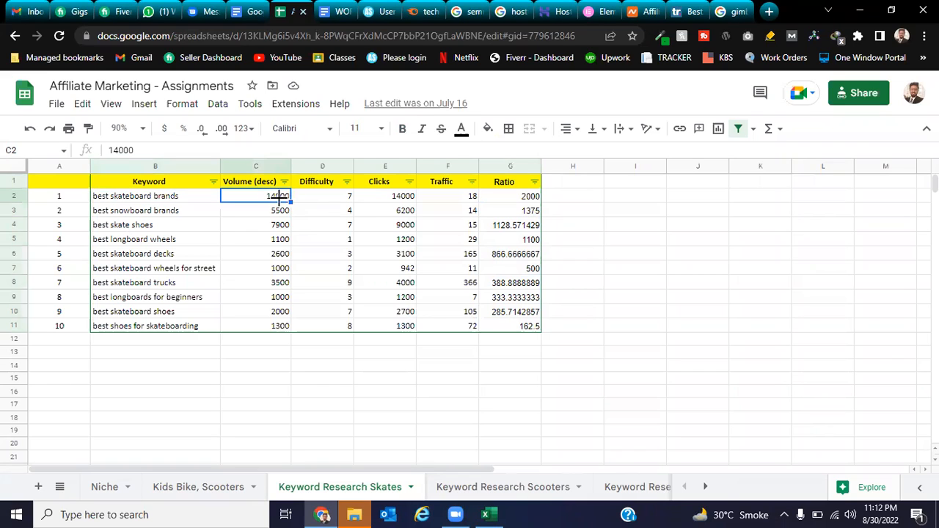
pyautogui.click(532, 198)
pyautogui.click(273, 198)
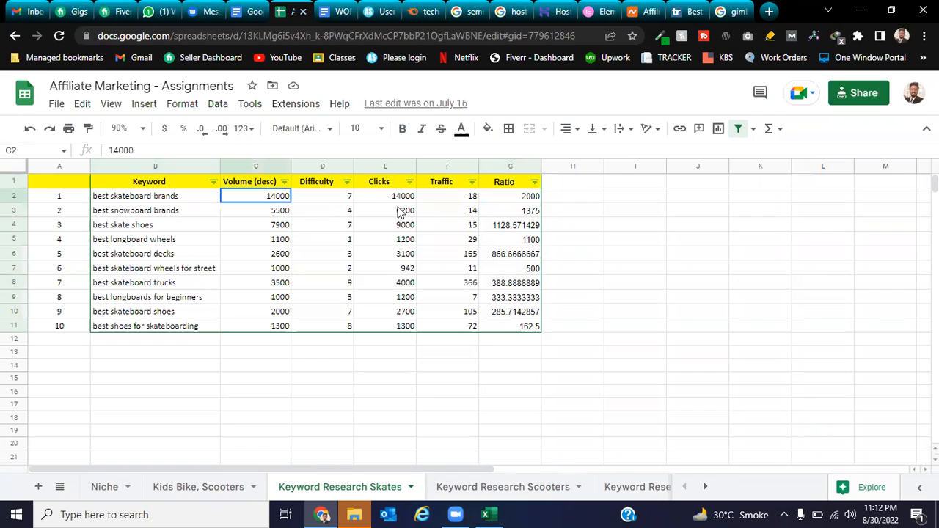
pyautogui.keyDown('shift'); pyautogui.click(532, 197); pyautogui.keyUp('shift')
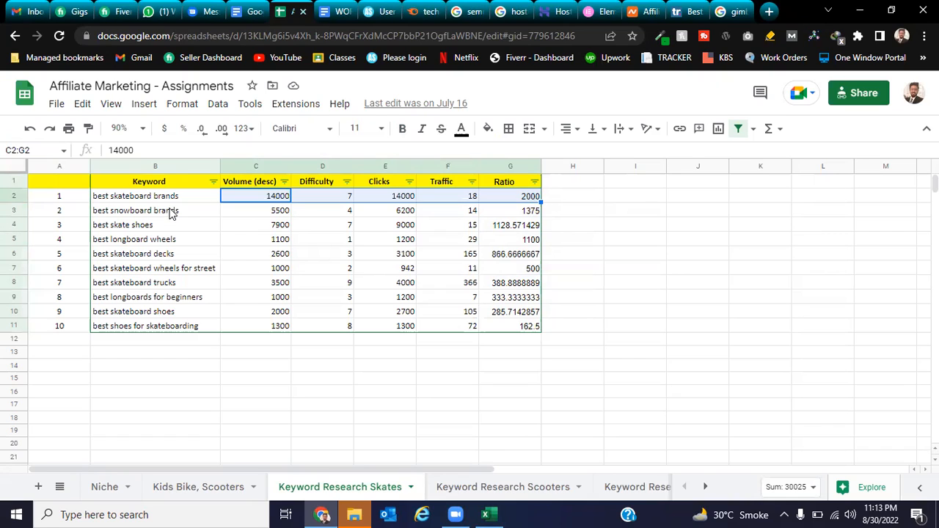
# Go through the skate keywords from "best skateboard brands" to "best shoes for skateboarding", then clear the selection.
pyautogui.moveTo(183, 196); pyautogui.dragTo(177, 339)
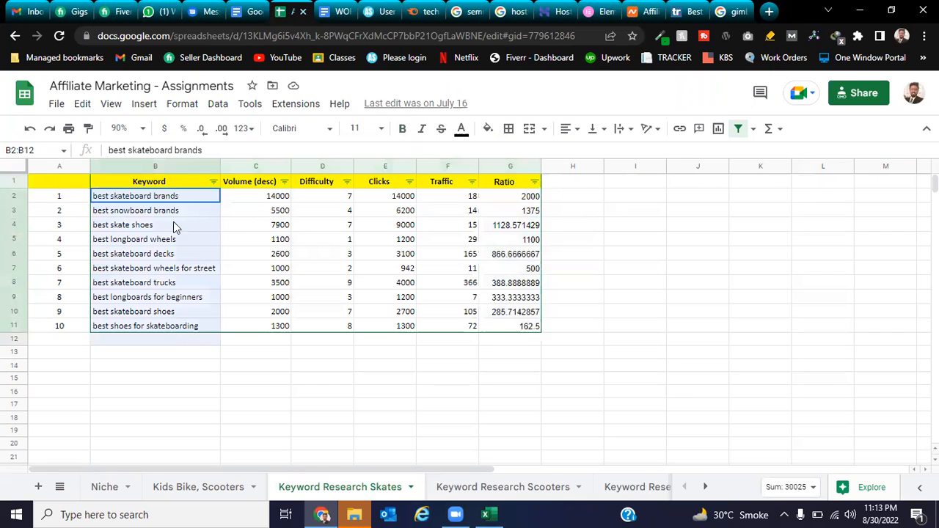
pyautogui.click(181, 201)
pyautogui.click(189, 213)
pyautogui.click(181, 241)
pyautogui.click(184, 256)
pyautogui.click(187, 285)
pyautogui.click(189, 326)
pyautogui.click(192, 366)
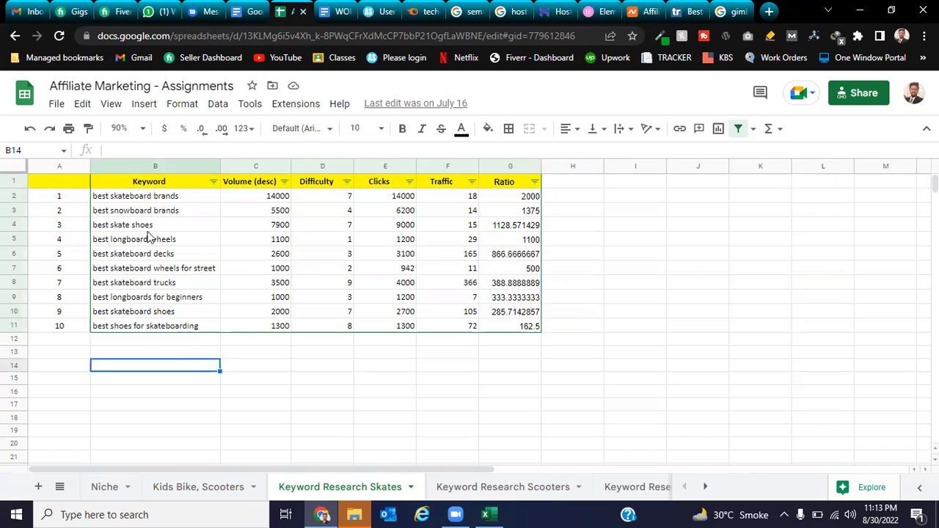
# Enter 5% in cell H2, beside the ratio of the "best skateboard brands" keyword.
pyautogui.click(196, 198)
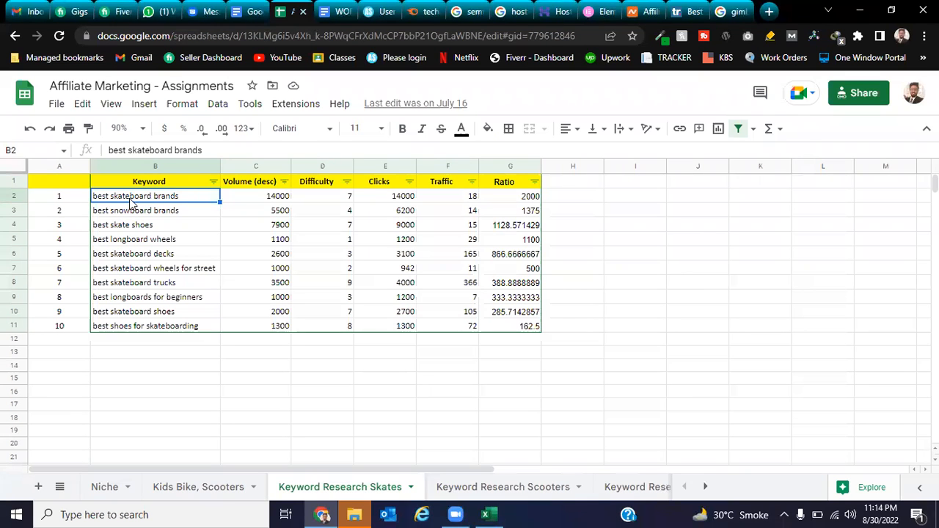
pyautogui.click(279, 197)
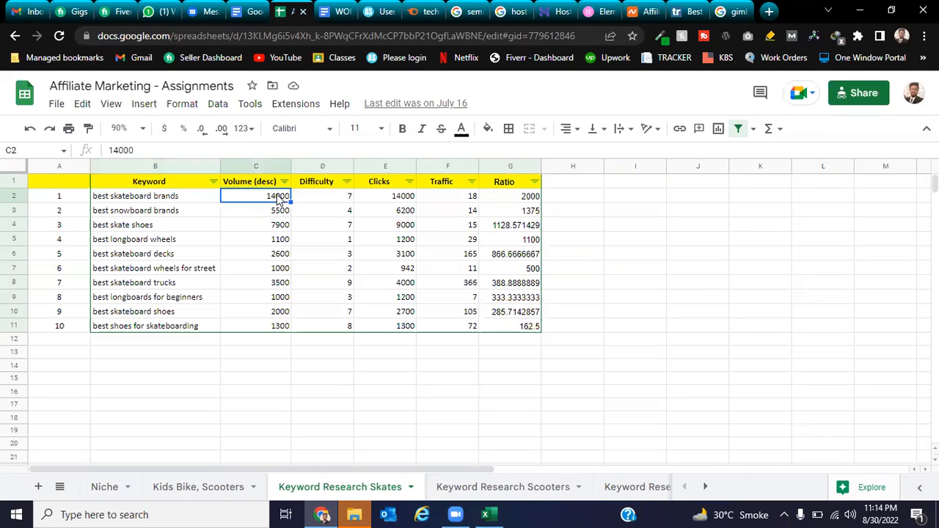
pyautogui.click(534, 198)
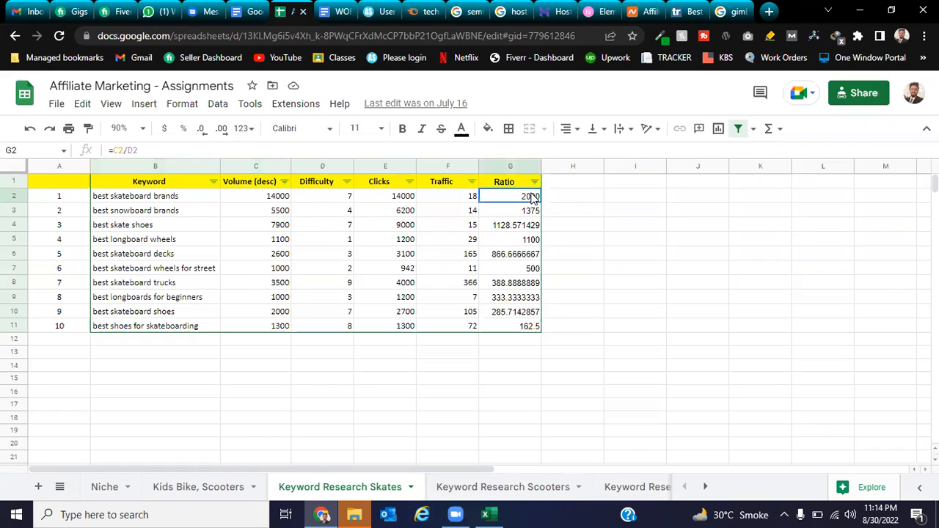
pyautogui.click(578, 198)
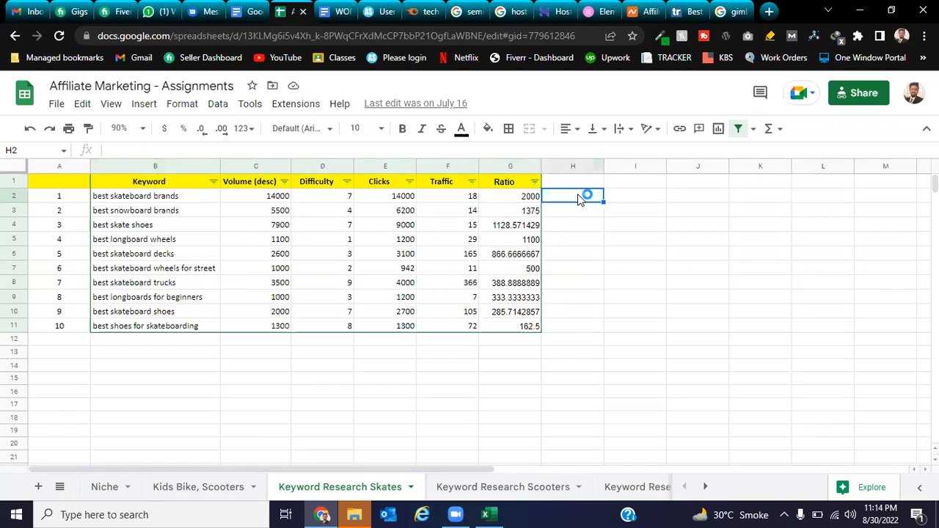
pyautogui.write('5%')
pyautogui.press('Return')
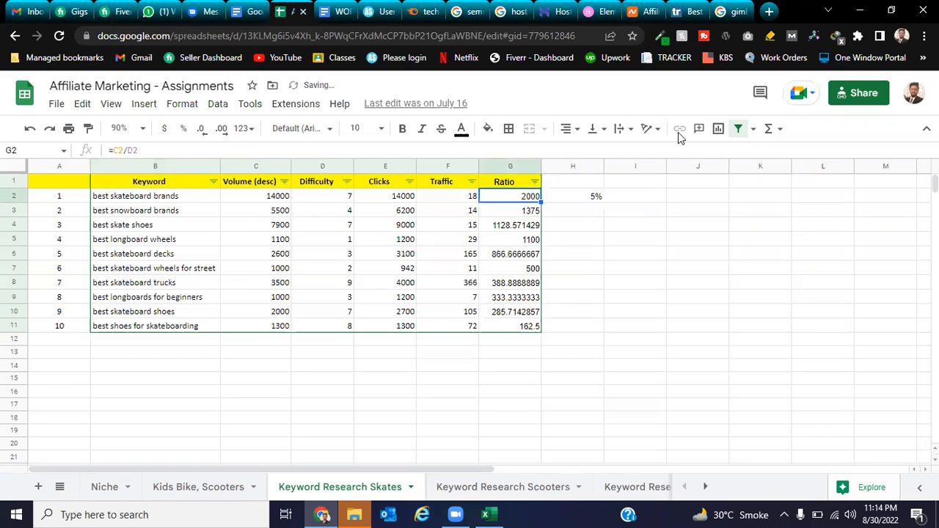
# Switch to the open Google results page and calculate 5% of 2000 by replacing the "gimbal for canon m50" query.
pyautogui.click(730, 11)
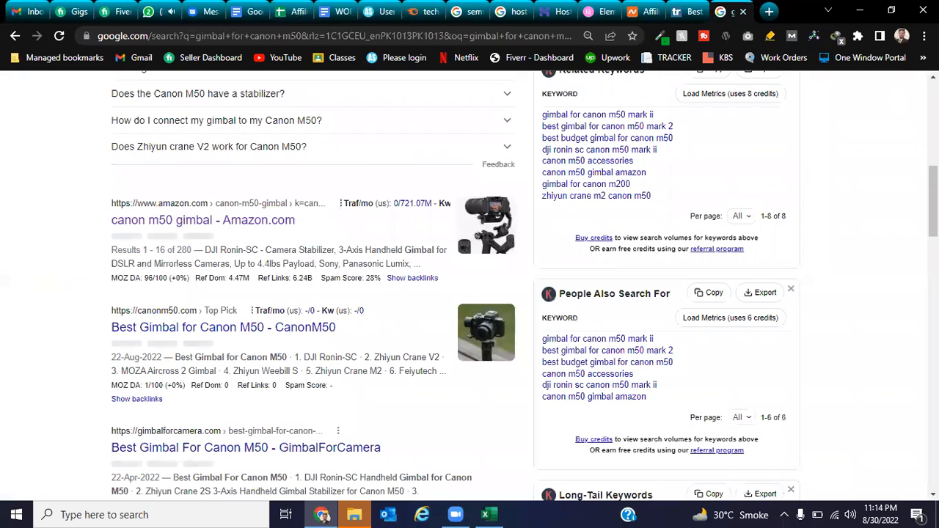
pyautogui.scroll(10, 188, 94)
pyautogui.moveTo(220, 100); pyautogui.dragTo(101, 100)
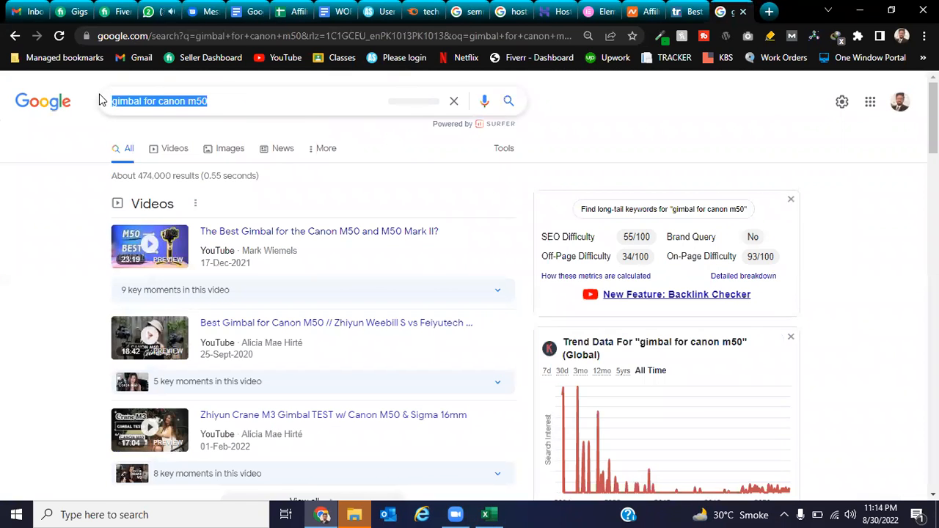
pyautogui.write('5% o')
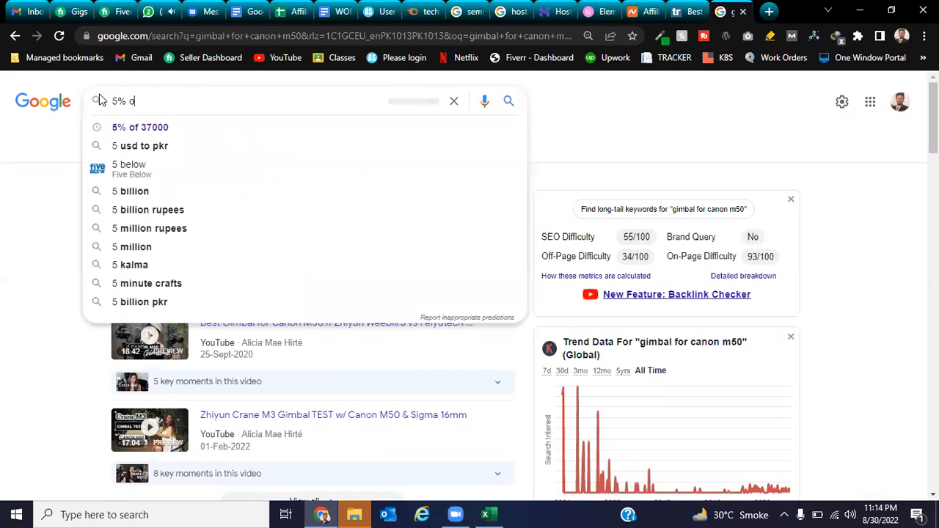
pyautogui.write('f 2000')
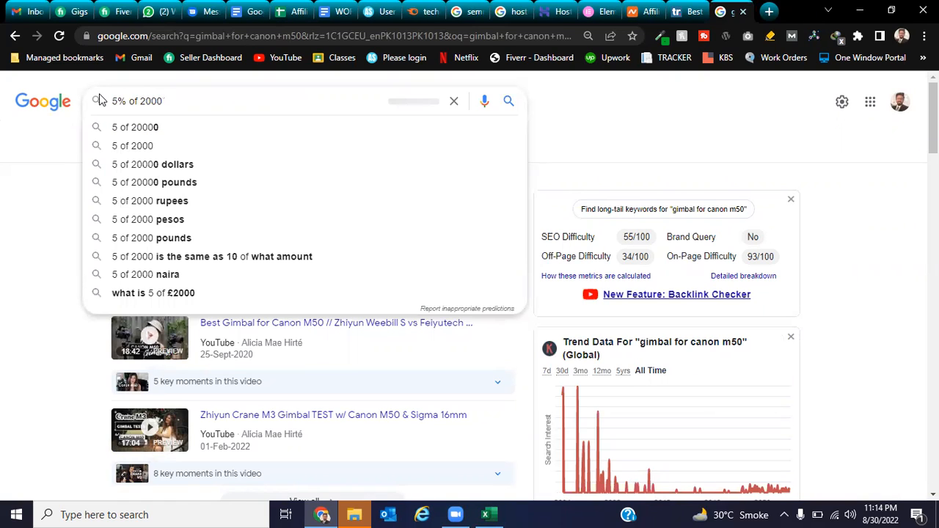
pyautogui.press('Return')
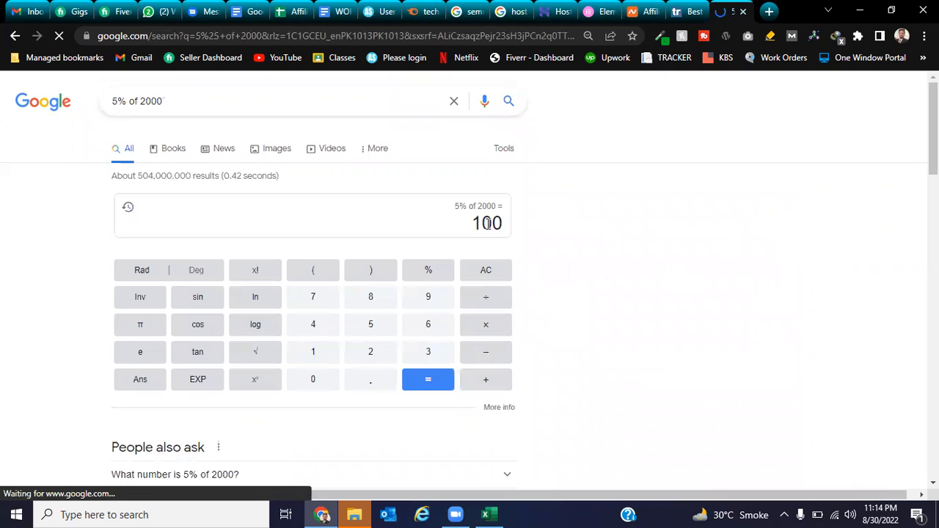
# Compare the base number in the percentage query with the calculator's result, highlighting each of them.
pyautogui.doubleClick(150, 101)
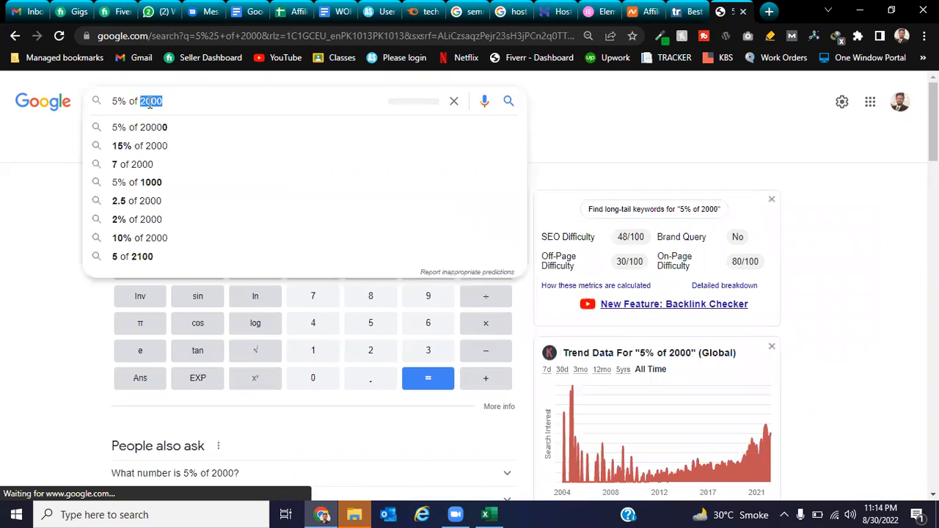
pyautogui.click(7, 219)
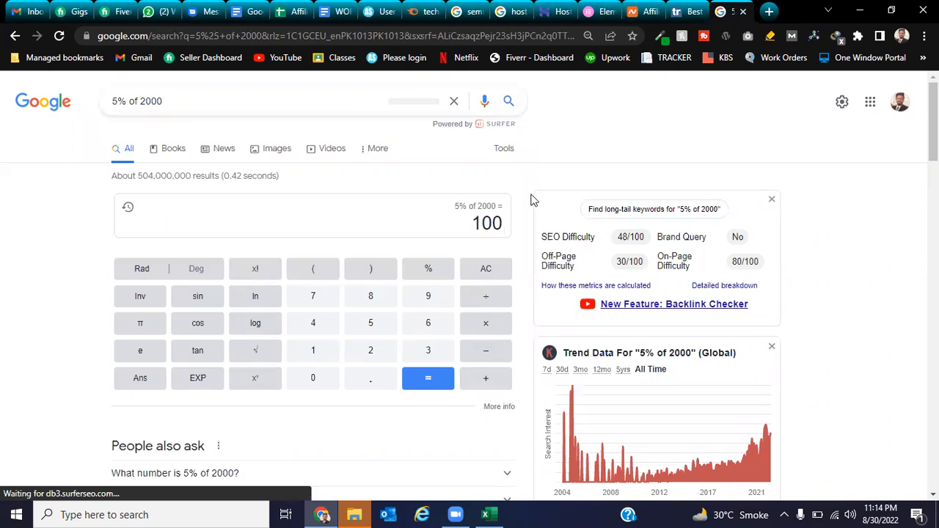
pyautogui.doubleClick(489, 223)
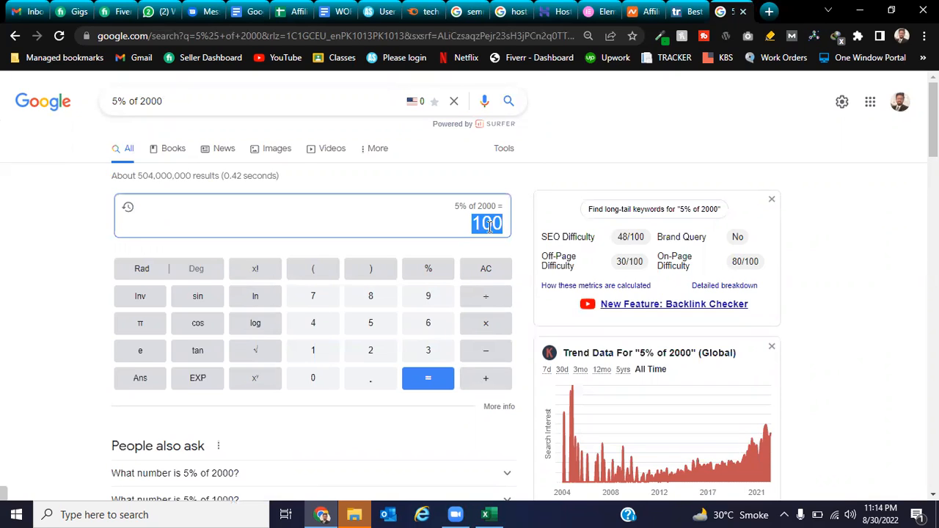
pyautogui.click(495, 514)
pyautogui.click(494, 514)
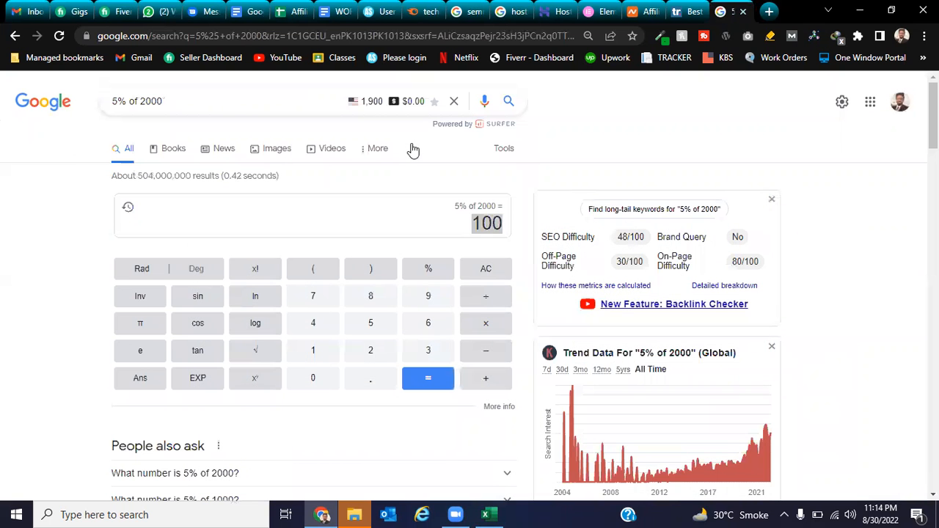
# Return to the Affiliate Marketing - Assignments spreadsheet and enter $5 in cell I2, beside the 5% entry.
pyautogui.click(288, 11)
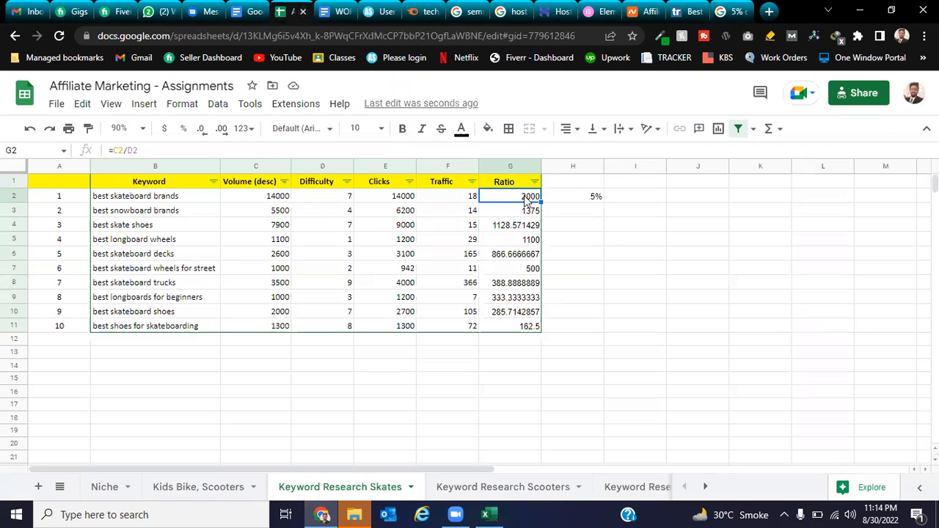
pyautogui.click(635, 196)
pyautogui.write('5%')
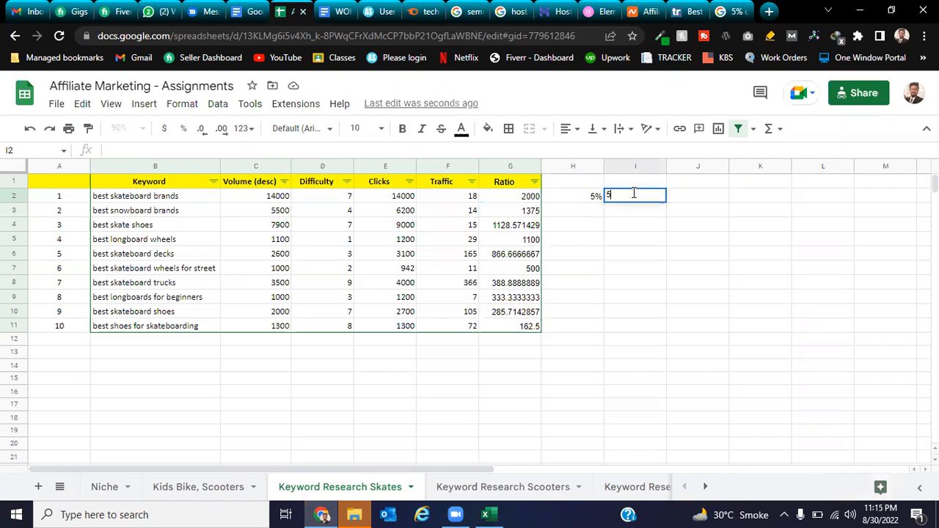
pyautogui.press('BackSpace')
pyautogui.press('BackSpace')
pyautogui.write('$5')
# Open the Keyword Research Scooters sheet and examine its first keywords and the Volume, Difficulty and Ratio columns.
pyautogui.click(504, 487)
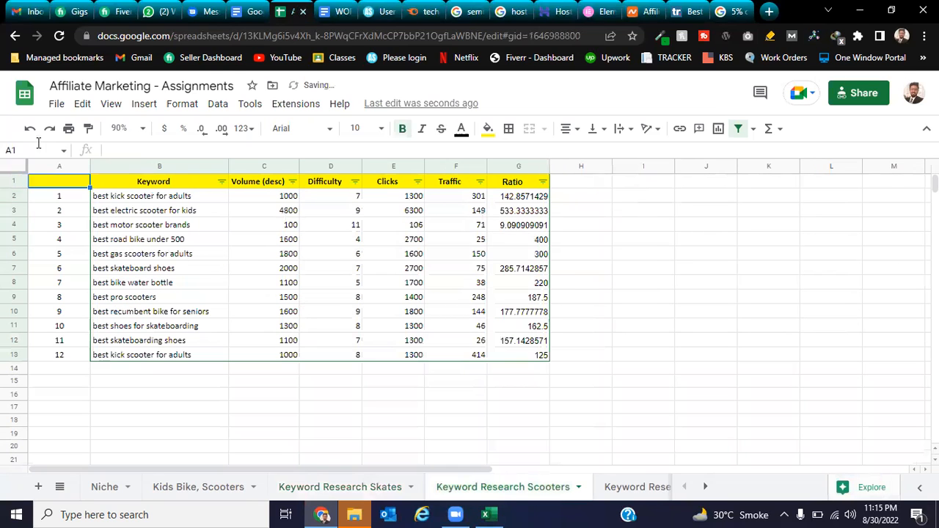
pyautogui.click(195, 203)
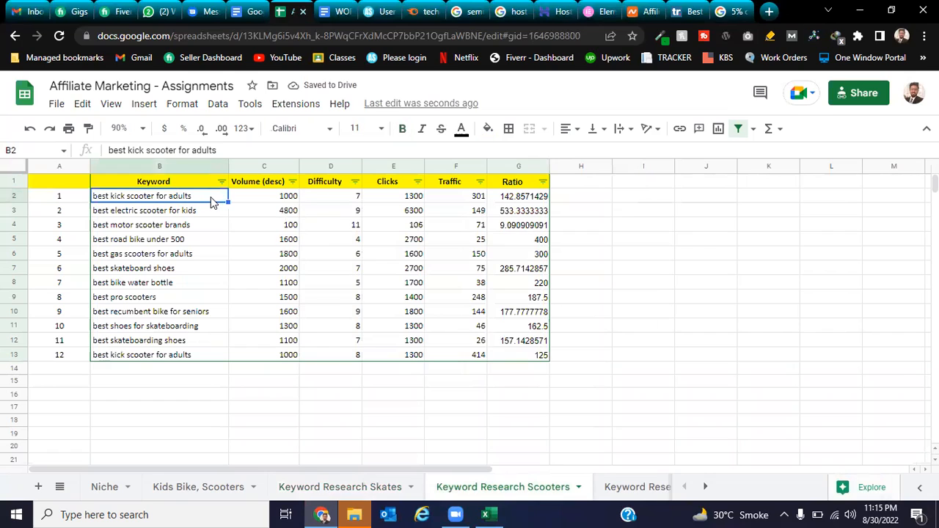
pyautogui.click(212, 213)
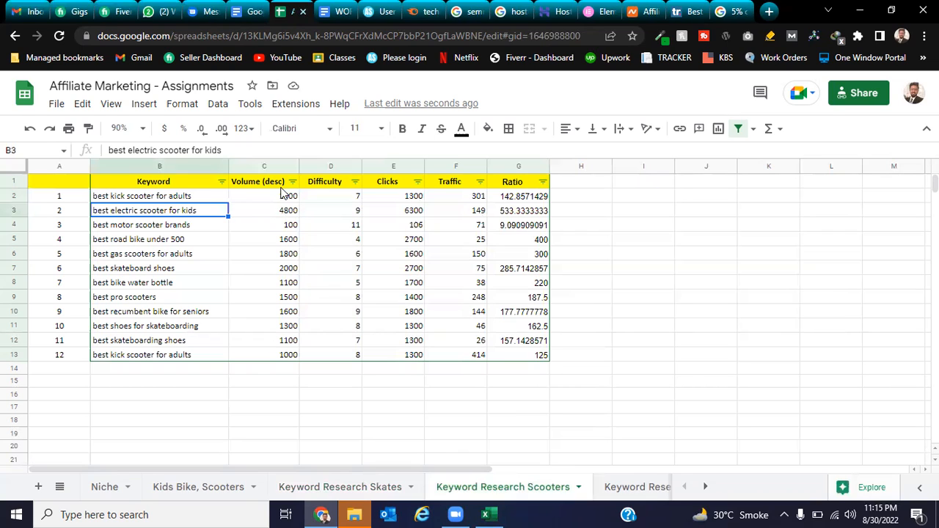
pyautogui.moveTo(283, 193); pyautogui.dragTo(347, 202)
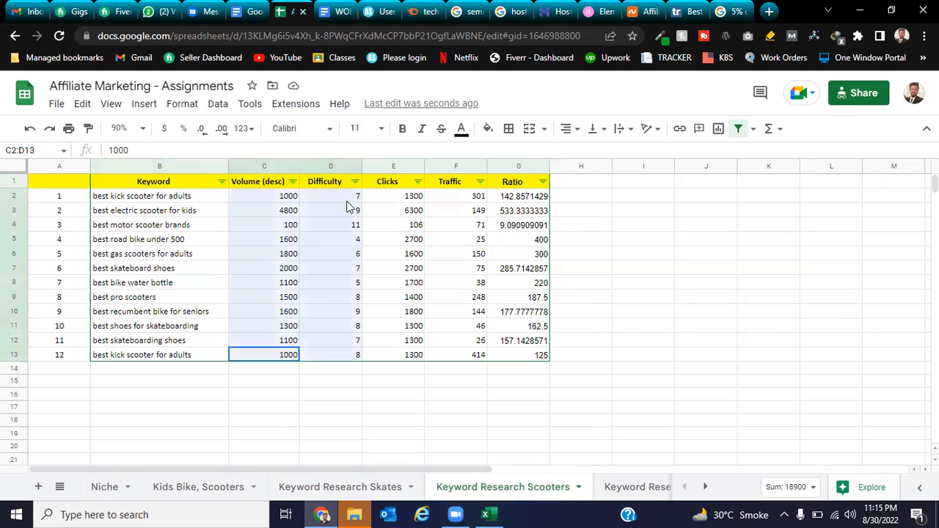
pyautogui.click(315, 321)
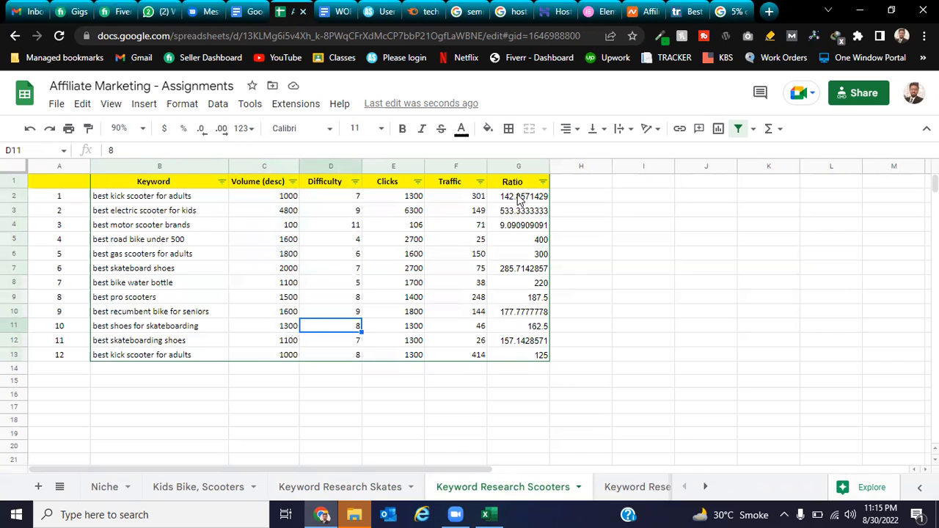
pyautogui.moveTo(520, 196); pyautogui.dragTo(521, 212)
pyautogui.moveTo(521, 284); pyautogui.dragTo(536, 341)
pyautogui.click(612, 239)
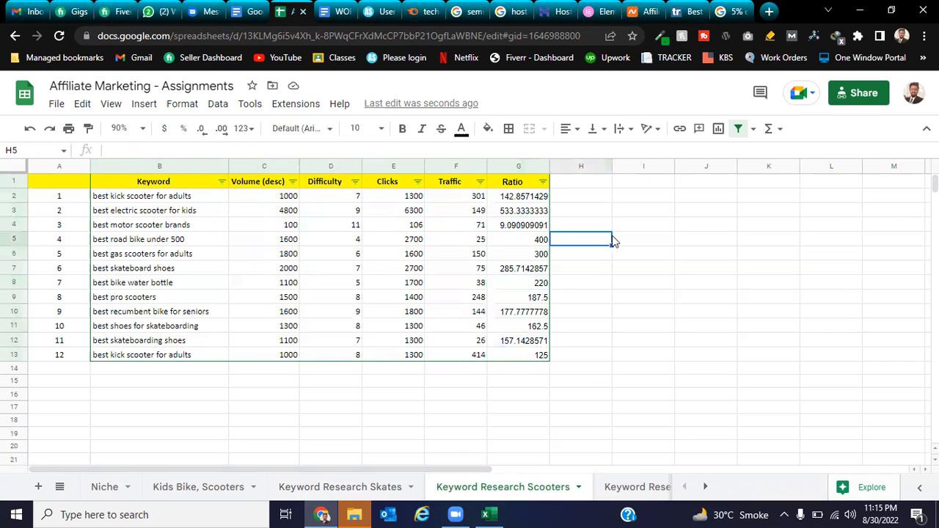
# Copy the keyword "best electric scooter for kids" from the scooters sheet and search Google for it in place of "5% of 2000".
pyautogui.click(287, 213)
pyautogui.click(191, 213)
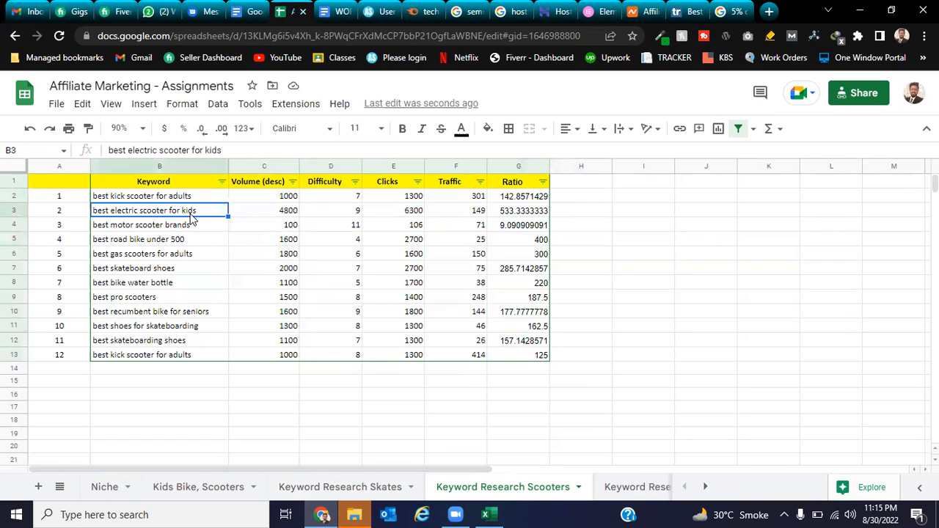
pyautogui.hotkey('ctrl', 'c')
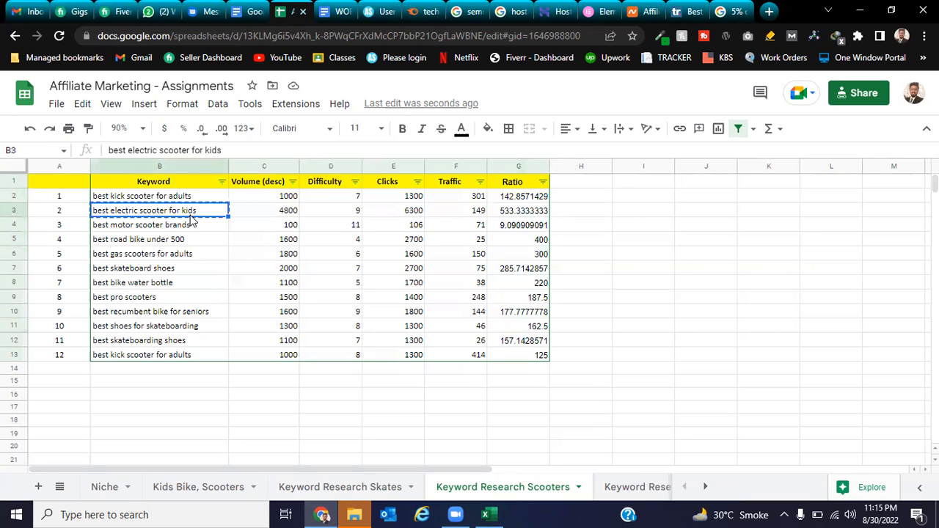
pyautogui.click(730, 11)
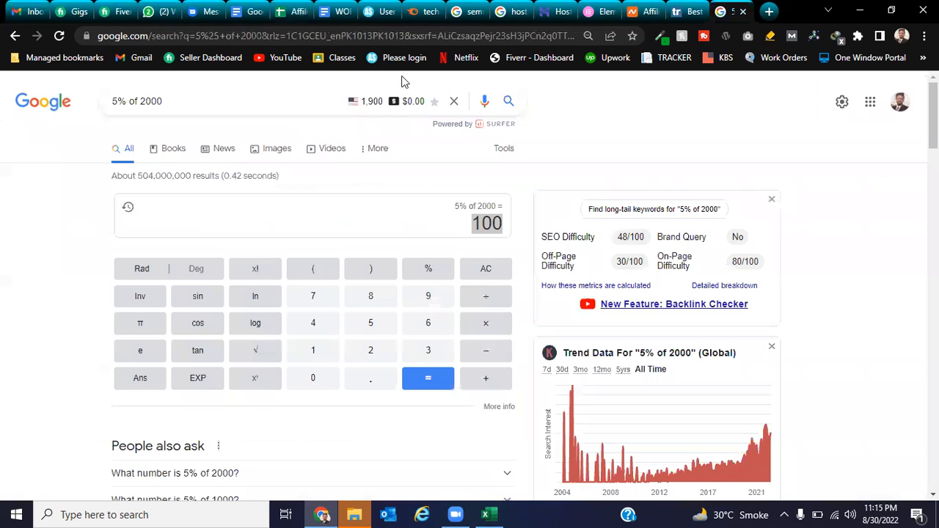
pyautogui.click(270, 99)
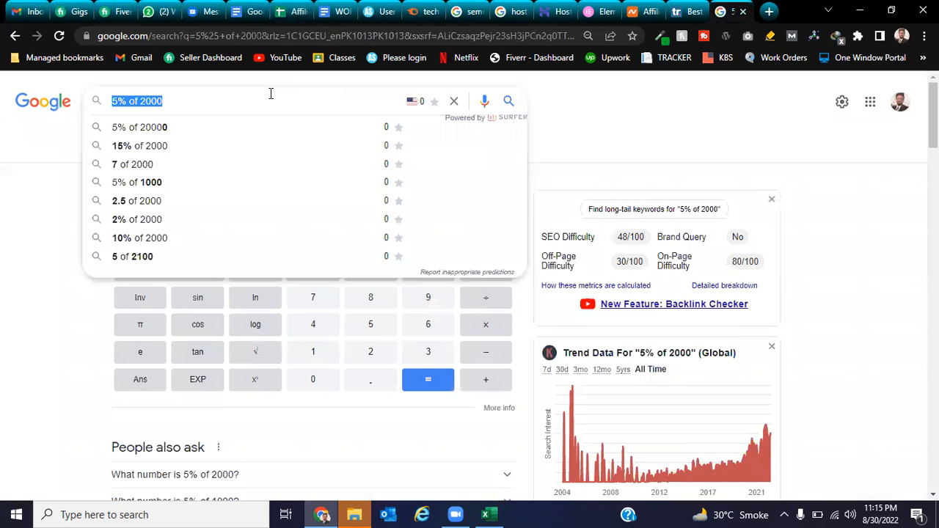
pyautogui.hotkey('ctrl', 'v')
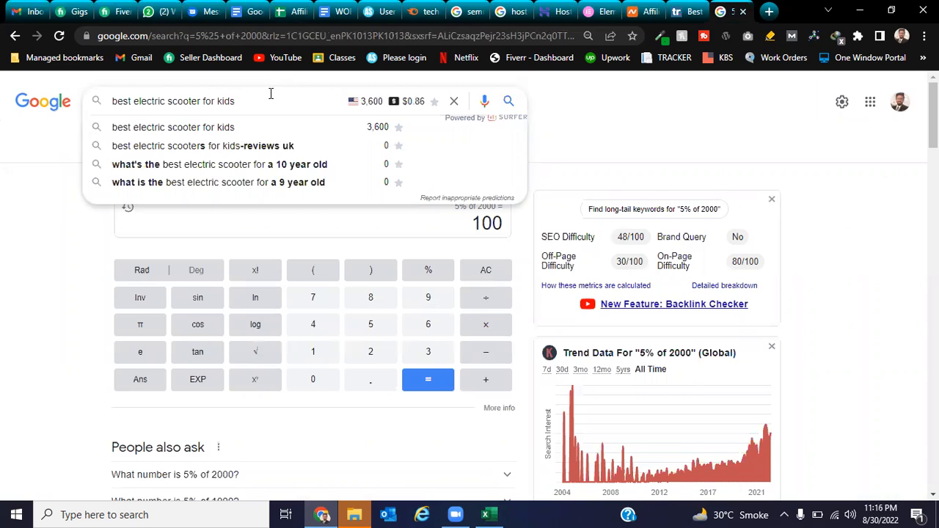
pyautogui.press('Return')
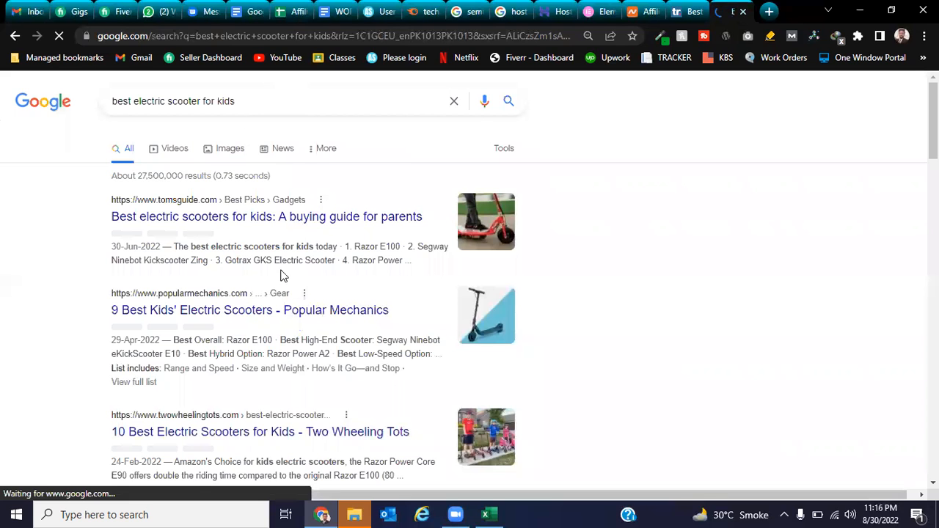
# Open Gadget Review's "Best Electric Scooter For Kids in 2022" result and follow the price link of its #1 pick, the TOMOLOO L1.
pyautogui.scroll(-8, 469, 294)
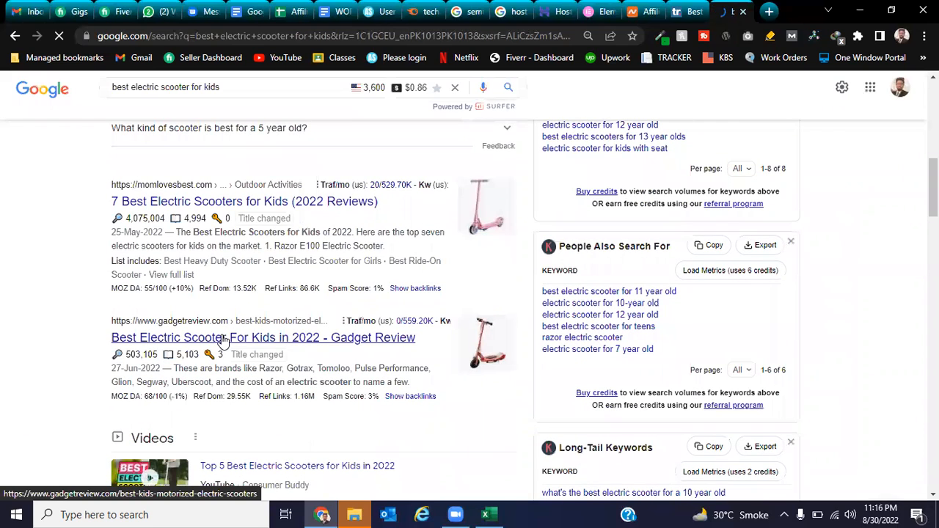
pyautogui.click(224, 339)
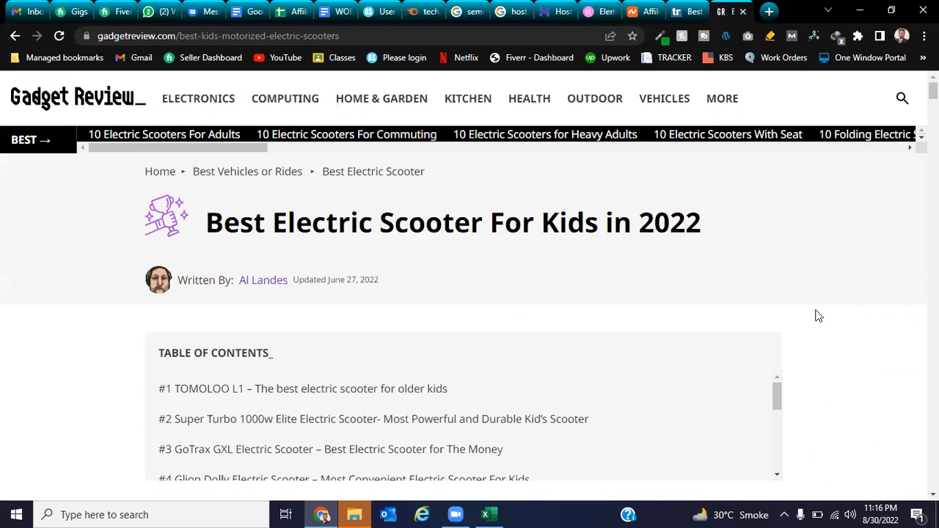
pyautogui.scroll(-8, 819, 315)
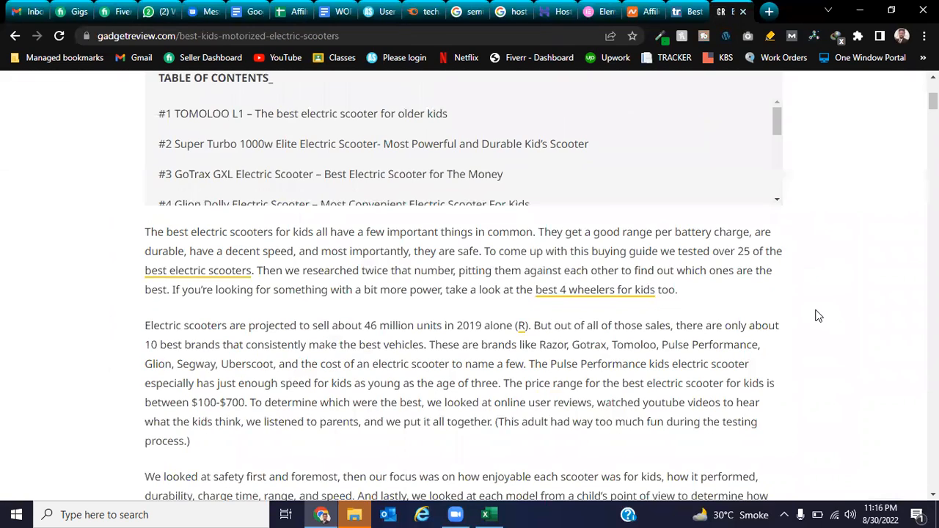
pyautogui.scroll(-2, 818, 315)
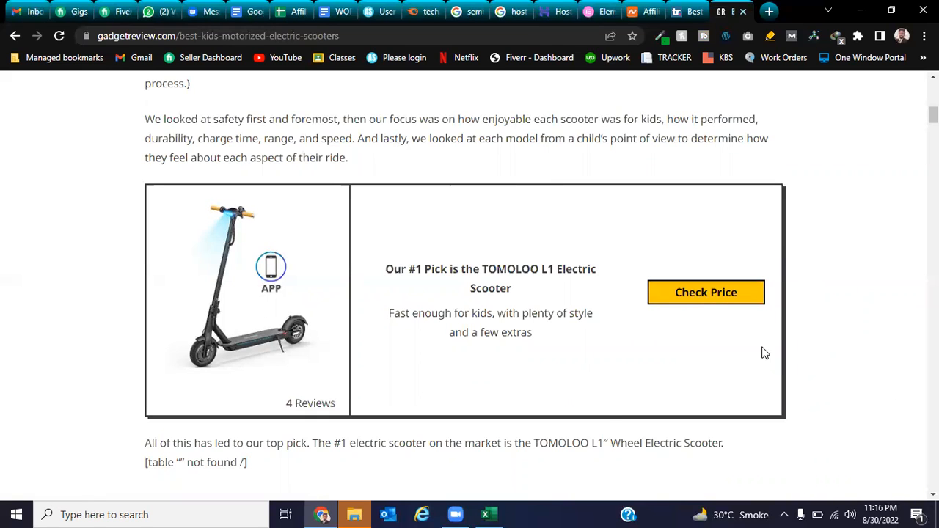
pyautogui.click(712, 297)
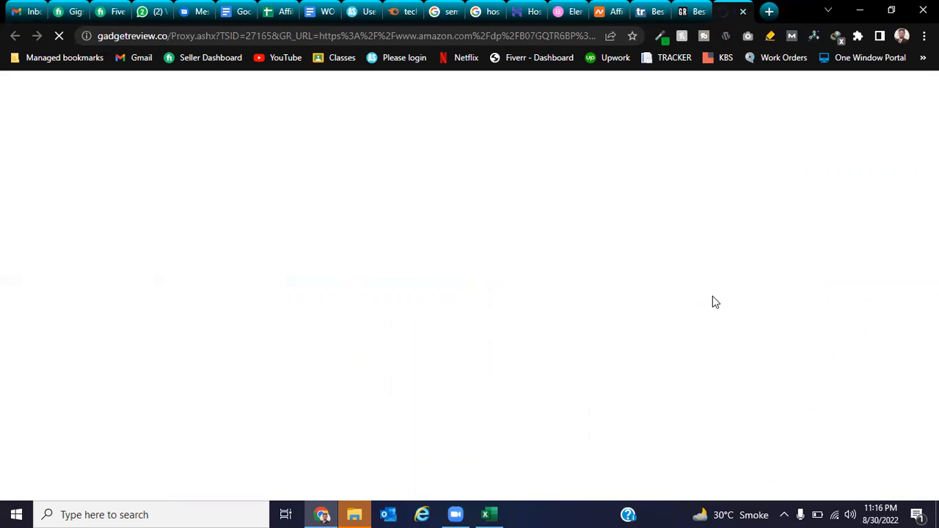
# Examine the full Amazon page address through to the tag parameter at its end.
pyautogui.click(244, 41)
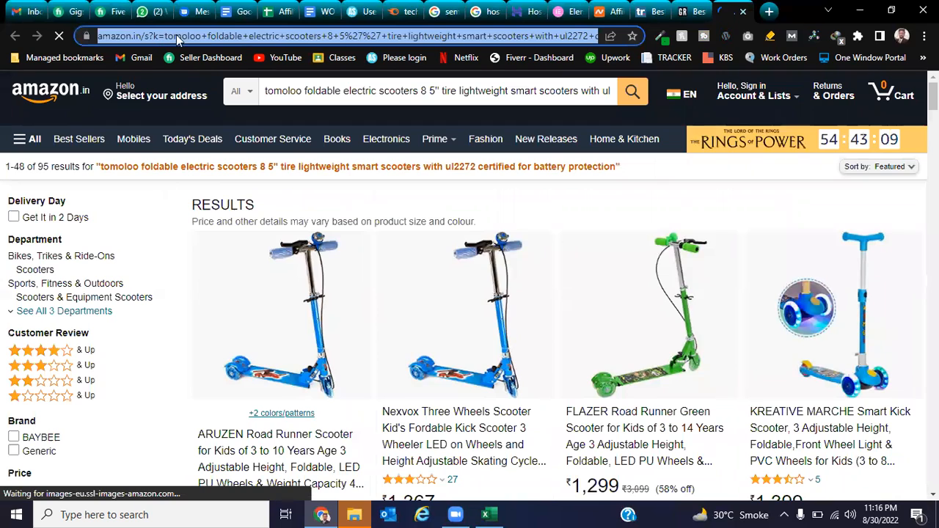
pyautogui.click(276, 30)
pyautogui.press('Right')
pyautogui.press('Right')
pyautogui.press('Right')
pyautogui.press('Right')
pyautogui.press('Right')
pyautogui.press('Right')
pyautogui.press('Right')
pyautogui.press('Right')
pyautogui.press('Right')
pyautogui.press('Right')
pyautogui.press('Right')
pyautogui.press('Right')
pyautogui.press('Right')
pyautogui.press('Right')
pyautogui.press('Right')
pyautogui.press('Right')
pyautogui.press('Right')
pyautogui.press('Right')
pyautogui.press('Right')
pyautogui.press('Right')
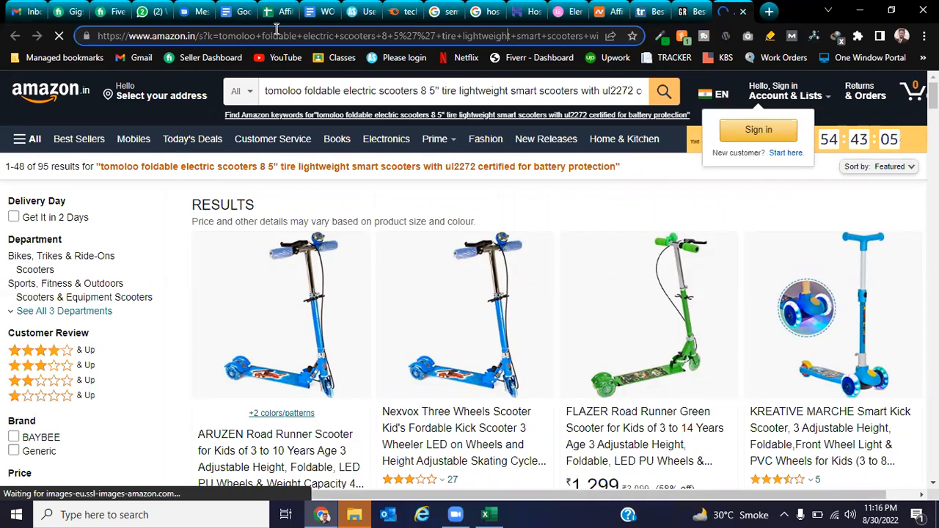
pyautogui.press('Right')
pyautogui.press('Right')
pyautogui.press('Right')
pyautogui.press('Right')
pyautogui.press('Right')
pyautogui.press('Right')
pyautogui.press('Right')
pyautogui.press('Right')
pyautogui.press('Right')
pyautogui.press('Right')
pyautogui.press('Right')
pyautogui.press('Right')
pyautogui.press('Right')
pyautogui.press('Right')
pyautogui.press('Right')
pyautogui.press('Right')
pyautogui.press('Right')
pyautogui.press('Right')
pyautogui.press('Right')
pyautogui.press('Right')
pyautogui.press('Right')
pyautogui.press('Right')
pyautogui.press('Right')
pyautogui.press('Right')
pyautogui.press('Right')
pyautogui.press('Right')
pyautogui.press('Right')
pyautogui.press('Right')
pyautogui.press('Right')
pyautogui.press('Right')
pyautogui.press('Right')
pyautogui.press('Right')
pyautogui.press('Right')
pyautogui.press('Right')
pyautogui.press('Right')
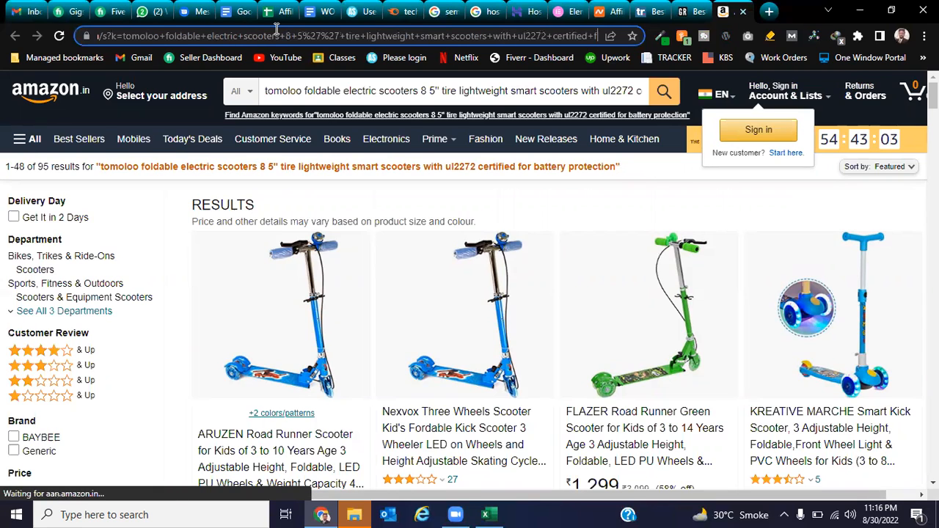
pyautogui.press('Right')
pyautogui.press('Right')
pyautogui.press('Right')
pyautogui.press('Right')
pyautogui.press('Right')
pyautogui.press('Right')
pyautogui.press('Right')
pyautogui.press('Right')
pyautogui.press('Right')
pyautogui.press('Right')
pyautogui.press('Right')
pyautogui.press('Right')
pyautogui.press('Right')
pyautogui.press('Right')
pyautogui.press('Right')
pyautogui.press('Right')
pyautogui.press('Right')
pyautogui.press('Right')
pyautogui.press('Right')
pyautogui.press('Right')
pyautogui.press('Right')
pyautogui.press('Right')
pyautogui.press('Right')
pyautogui.press('Right')
pyautogui.press('Right')
pyautogui.press('Right')
pyautogui.press('Right')
pyautogui.press('Right')
pyautogui.press('Right')
pyautogui.press('Right')
pyautogui.press('Right')
pyautogui.press('Right')
pyautogui.press('Right')
pyautogui.press('Right')
pyautogui.press('Right')
pyautogui.press('Right')
pyautogui.press('Right')
pyautogui.press('Right')
pyautogui.press('Right')
pyautogui.press('Right')
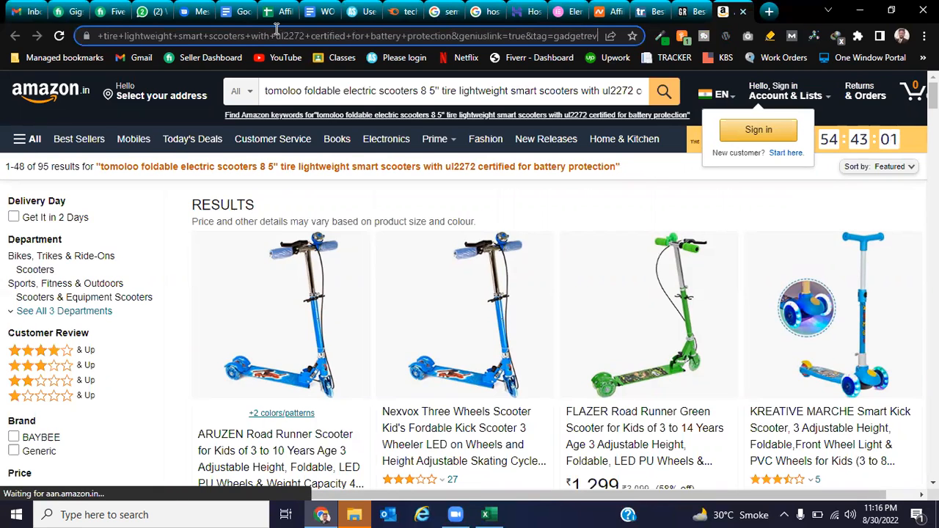
pyautogui.press('Right')
pyautogui.press('Right')
pyautogui.press('Right')
pyautogui.press('Right')
pyautogui.press('Right')
pyautogui.press('Right')
pyautogui.press('Right')
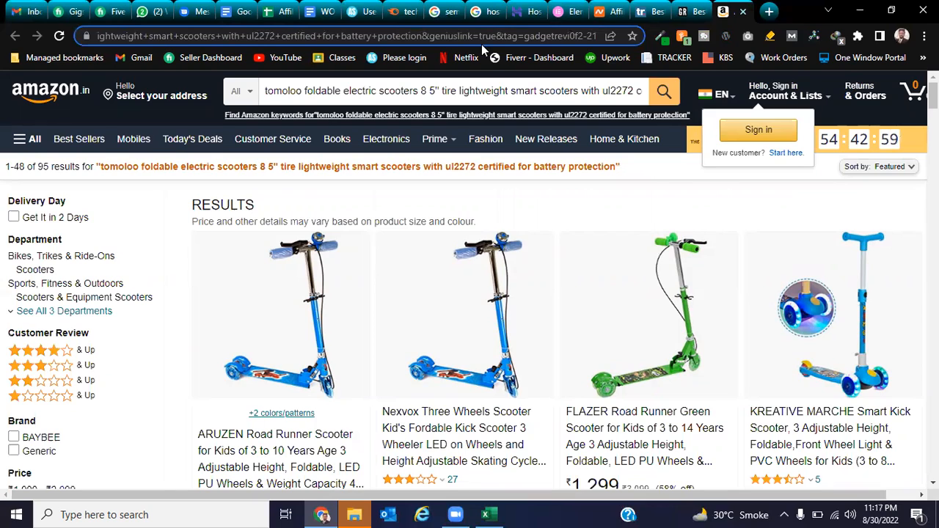
# Highlight "gadgetrevi" in the Amazon address's affiliate tag and compare it with the Gadget Review page's domain.
pyautogui.moveTo(525, 36); pyautogui.dragTo(571, 36)
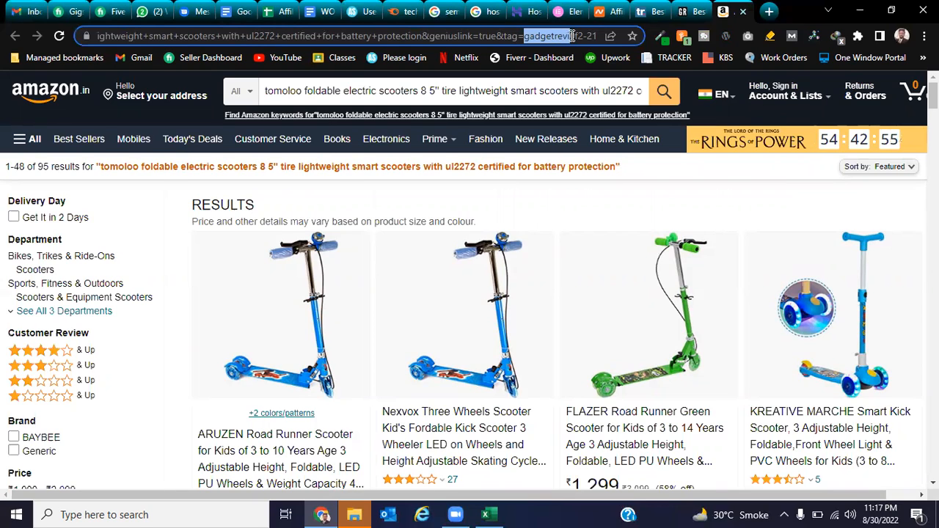
pyautogui.hotkey('ctrl', 'shift', 'Tab')
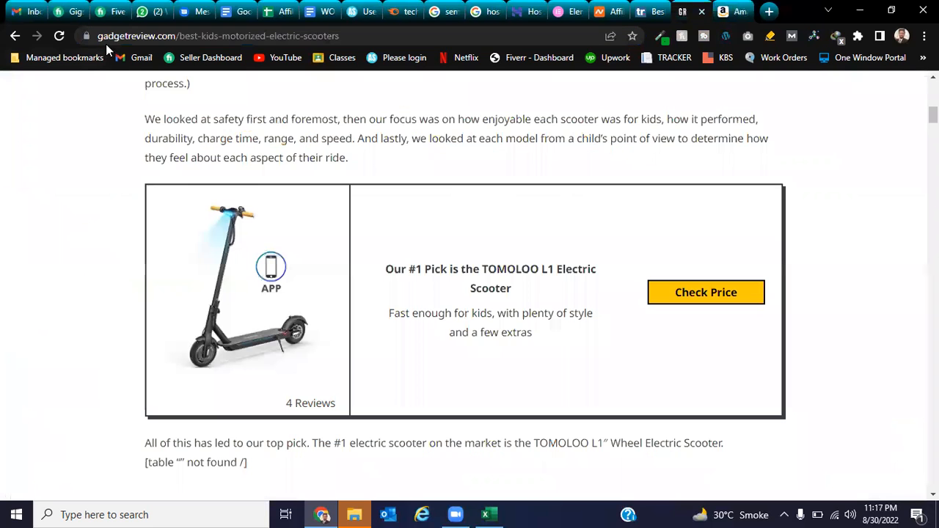
pyautogui.click(726, 11)
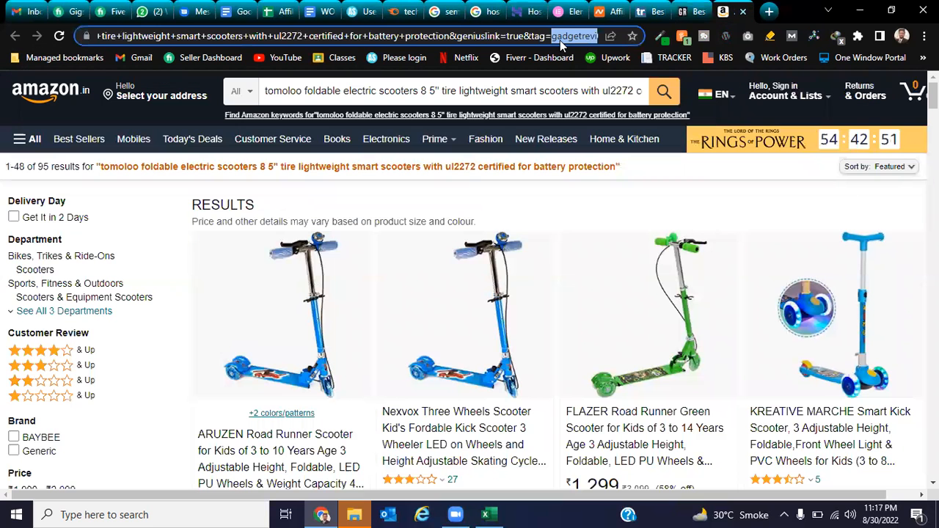
pyautogui.click(538, 213)
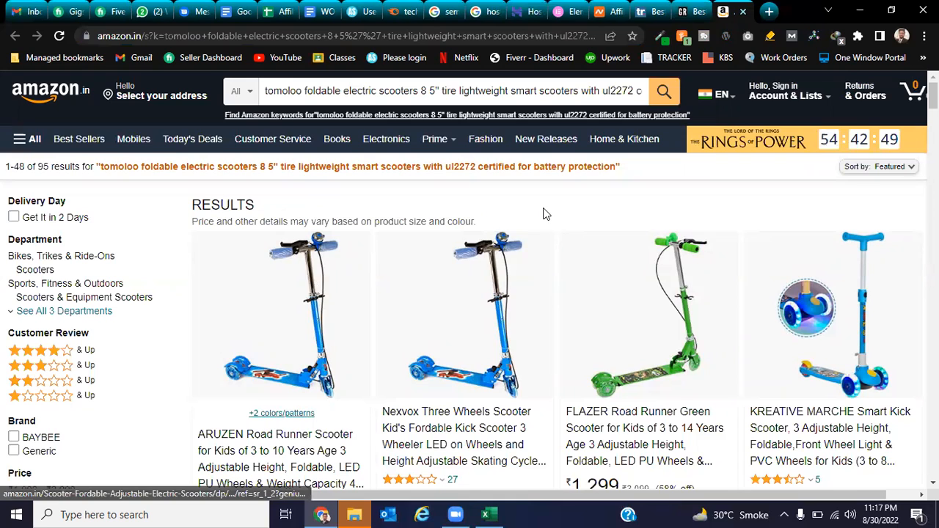
# Look over the Amazon scooter results, save English - EN in the language settings, and close the Amazon page.
pyautogui.scroll(-2, 377, 279)
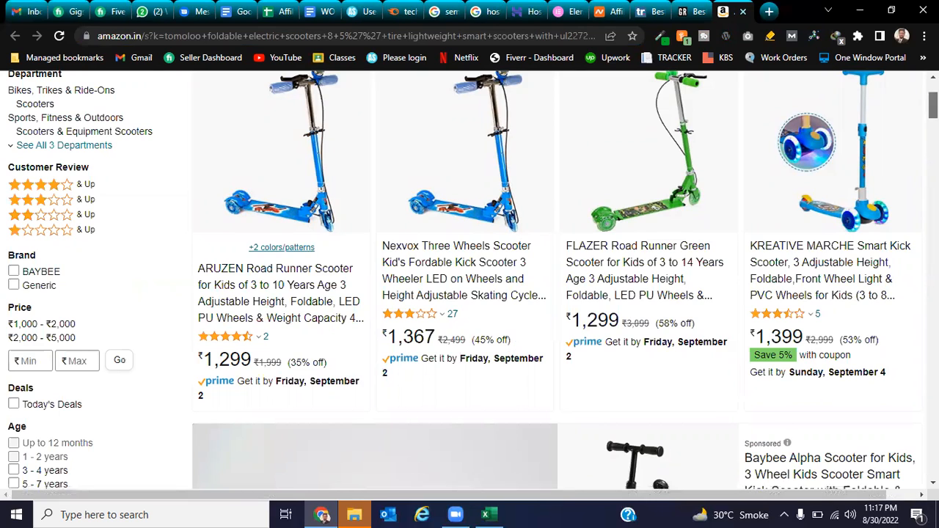
pyautogui.scroll(2, 822, 294)
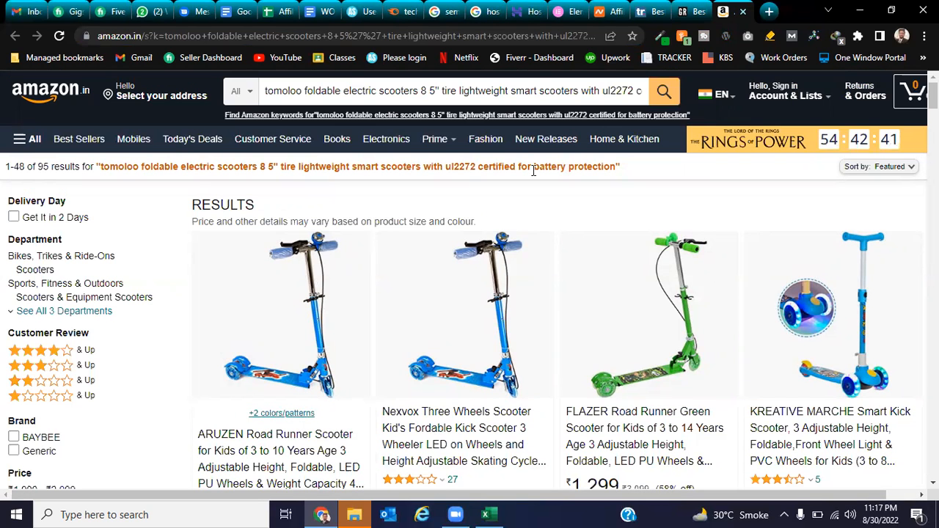
pyautogui.click(722, 101)
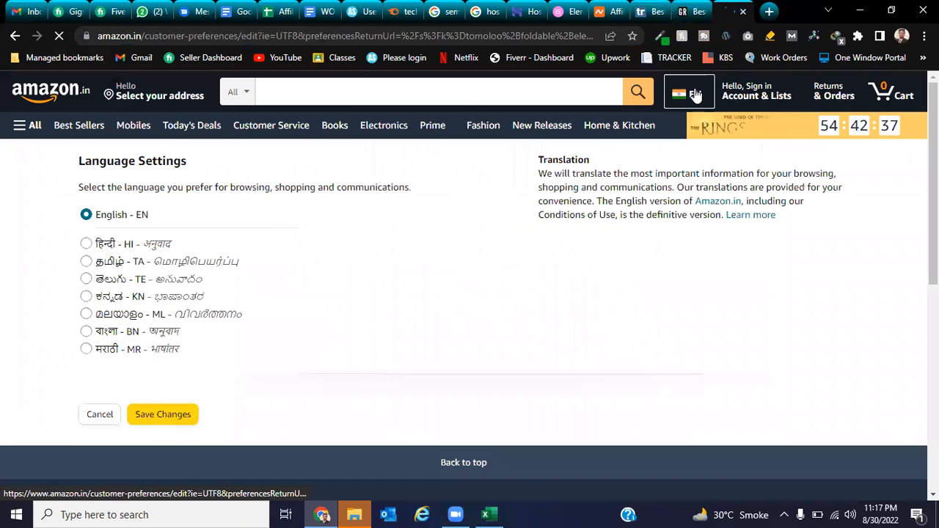
pyautogui.click(185, 413)
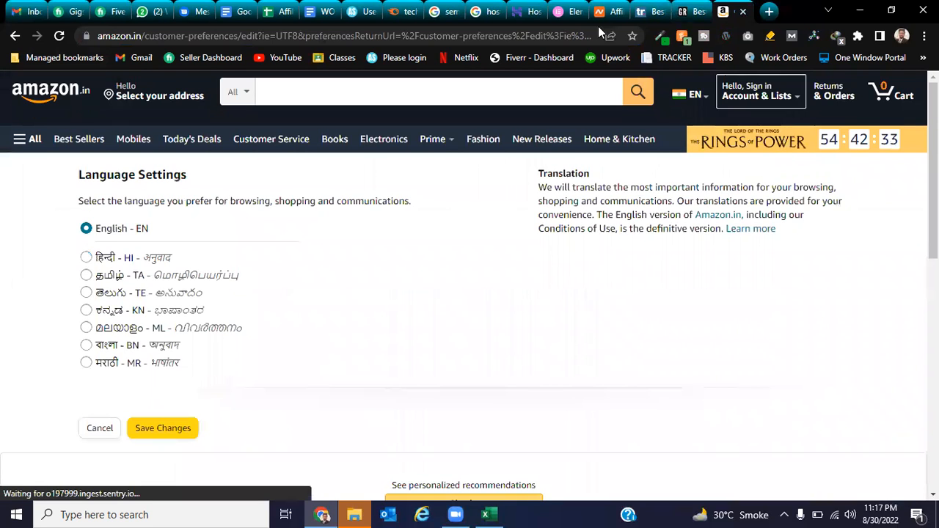
pyautogui.click(742, 11)
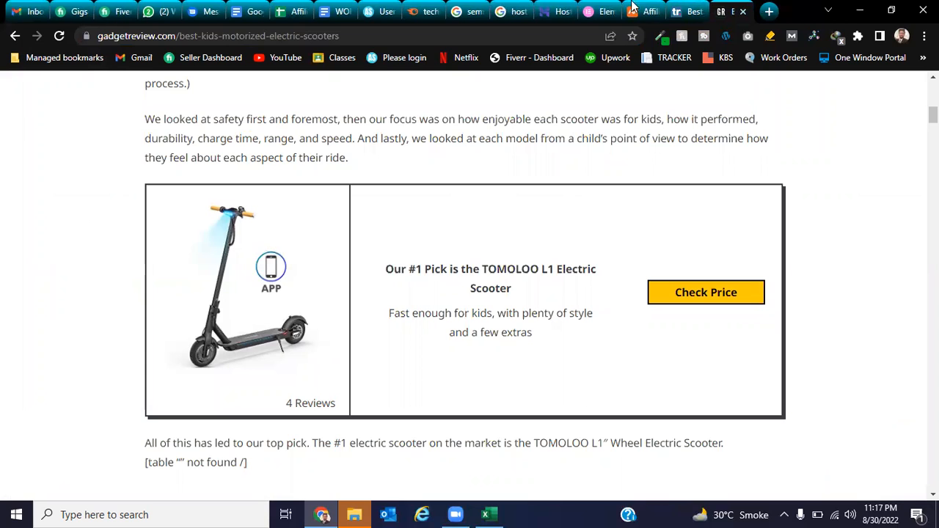
# Return to the assignments spreadsheet, open the Keyword Research Bikes sheet, and examine its keyword list from "girls on bikes" to "16 boys bike".
pyautogui.click(297, 11)
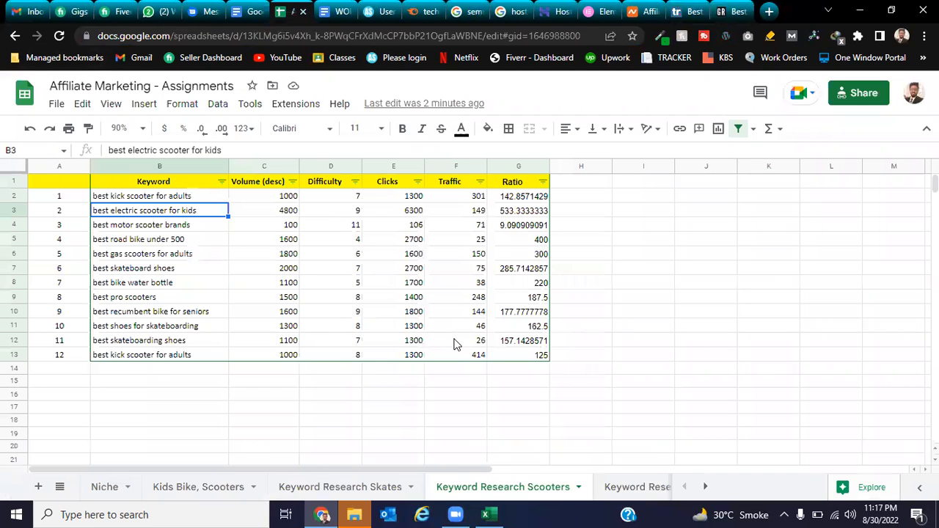
pyautogui.click(627, 488)
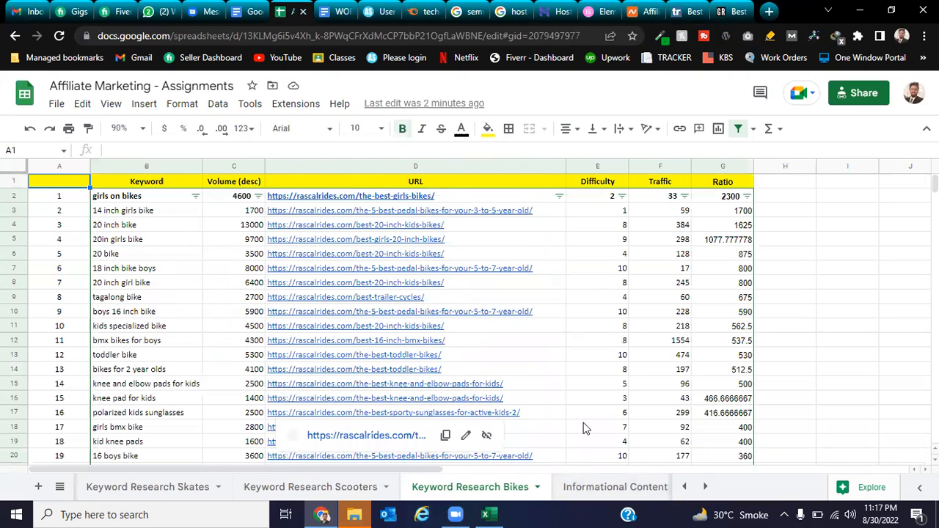
pyautogui.scroll(-2, 817, 258)
pyautogui.scroll(2, 470, 315)
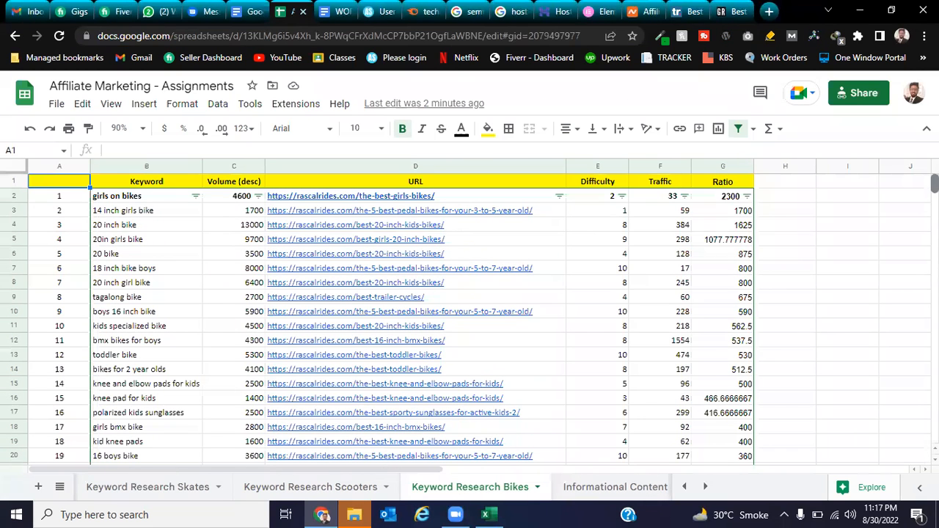
pyautogui.click(162, 212)
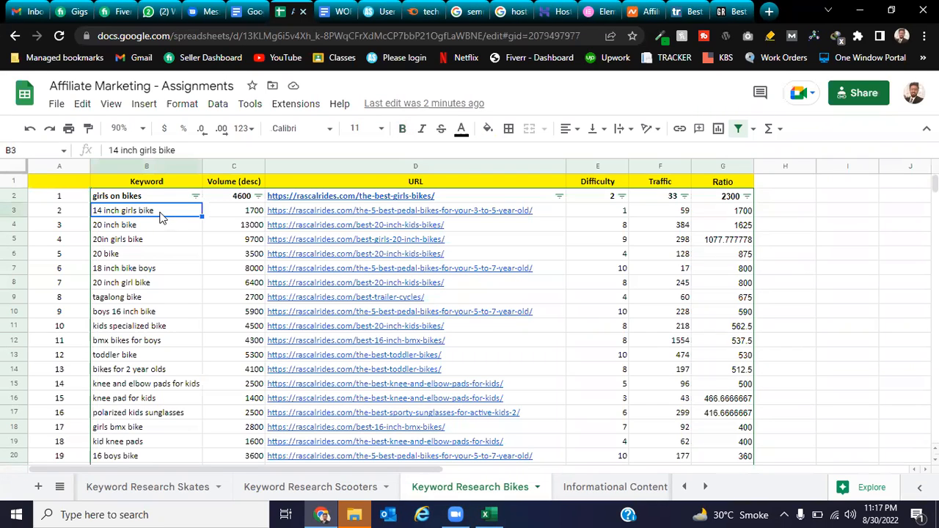
pyautogui.click(161, 232)
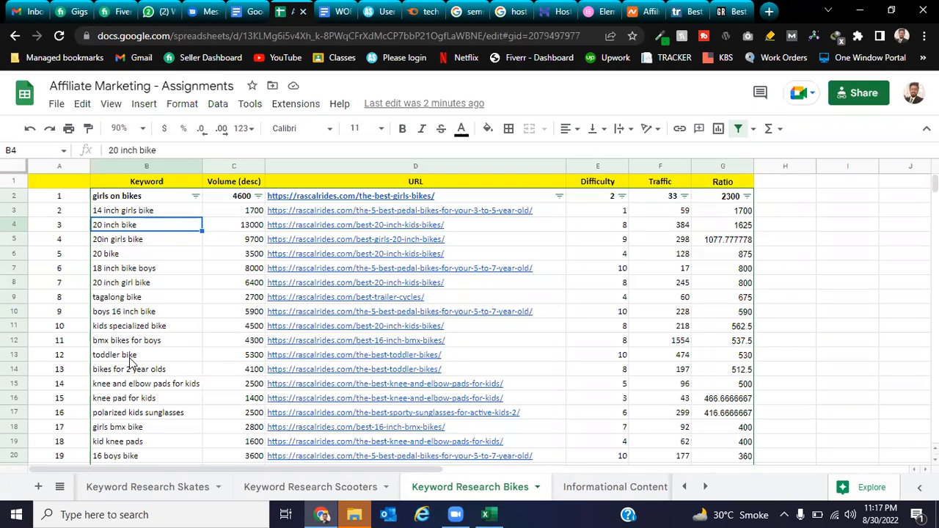
pyautogui.click(128, 357)
pyautogui.click(143, 226)
pyautogui.moveTo(159, 196); pyautogui.dragTo(137, 444)
pyautogui.click(150, 386)
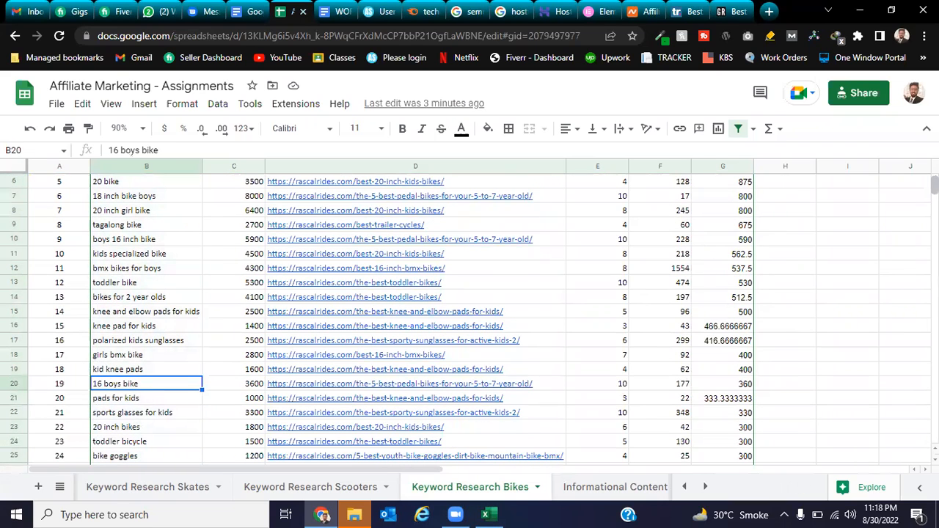
pyautogui.scroll(2, 470, 316)
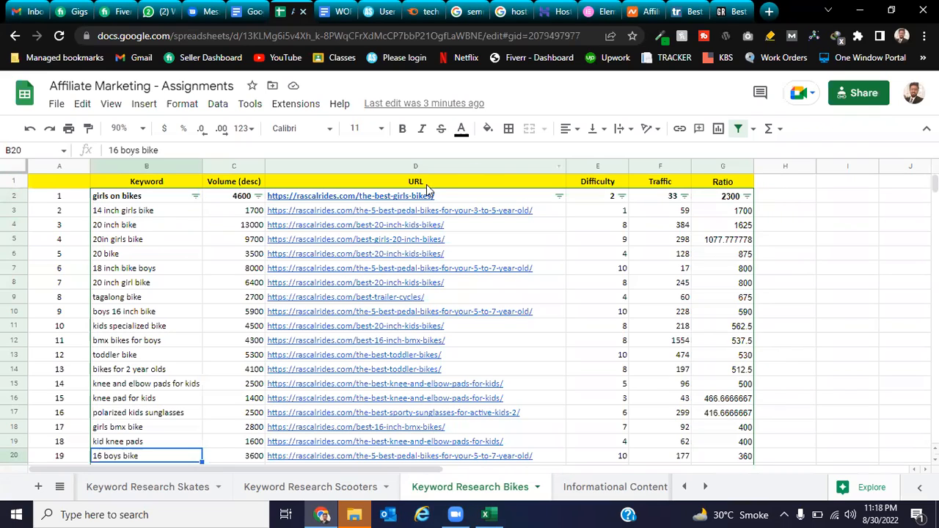
# Open the Rascal Rides article linked in the URL column for the keyword "14 inch girls bike".
pyautogui.click(163, 211)
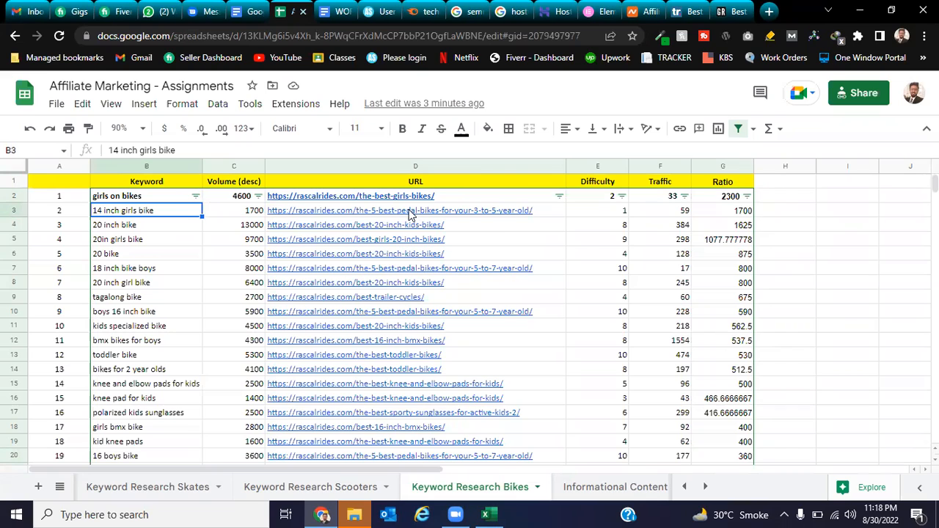
pyautogui.moveTo(411, 212)
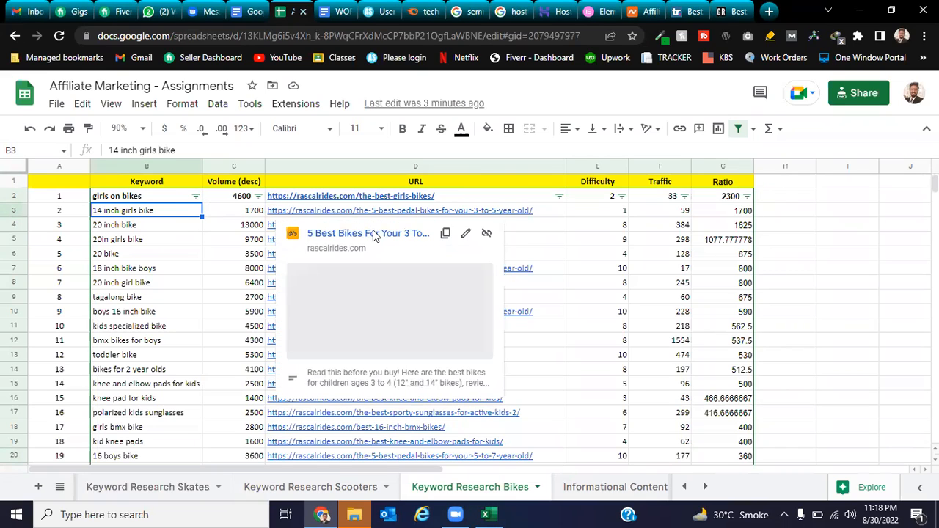
pyautogui.click(372, 233)
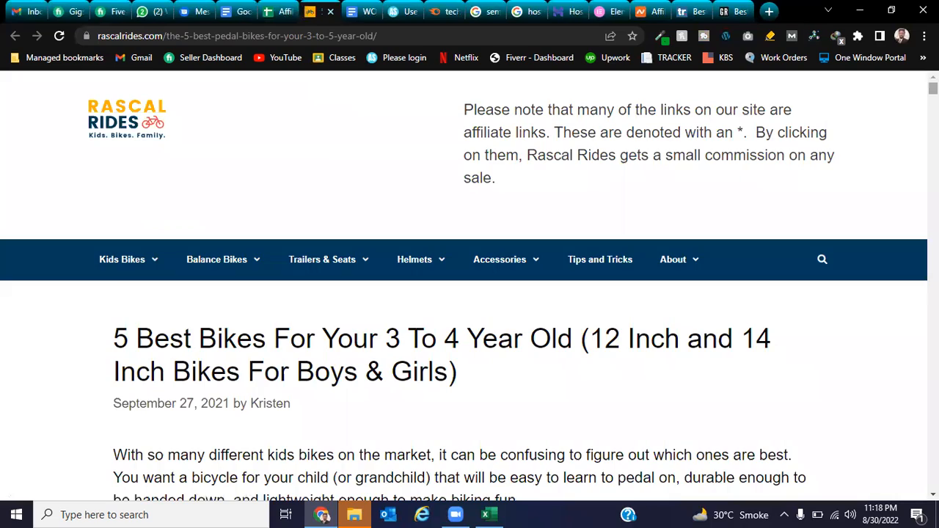
# Look over the Rascal Rides article's introduction and highlight part of its title about bikes for 3 to 4 year olds.
pyautogui.scroll(-5, 669, 252)
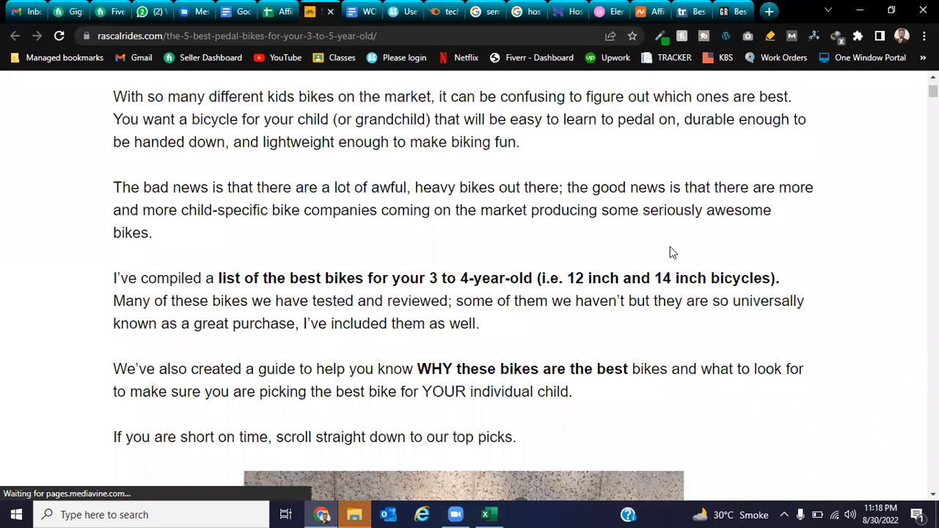
pyautogui.scroll(4, 670, 252)
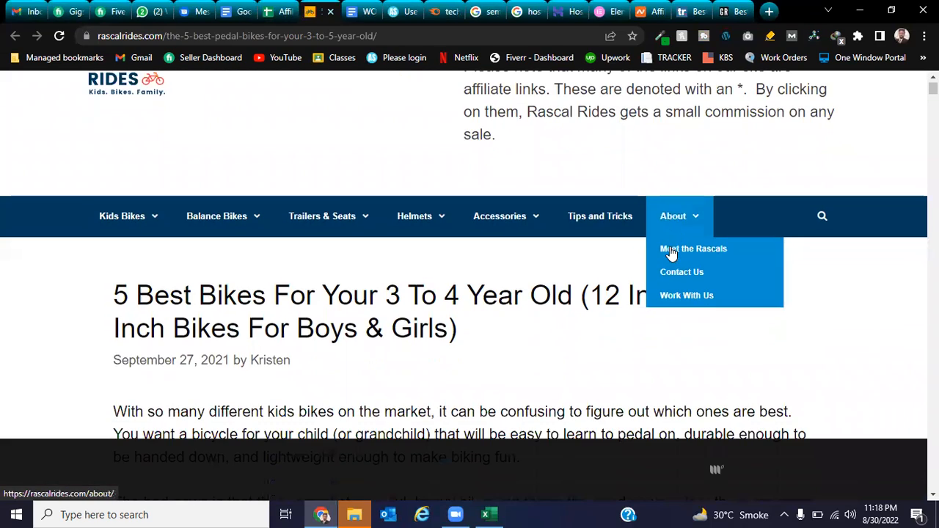
pyautogui.scroll(-1, 670, 251)
pyautogui.scroll(-1, 121, 145)
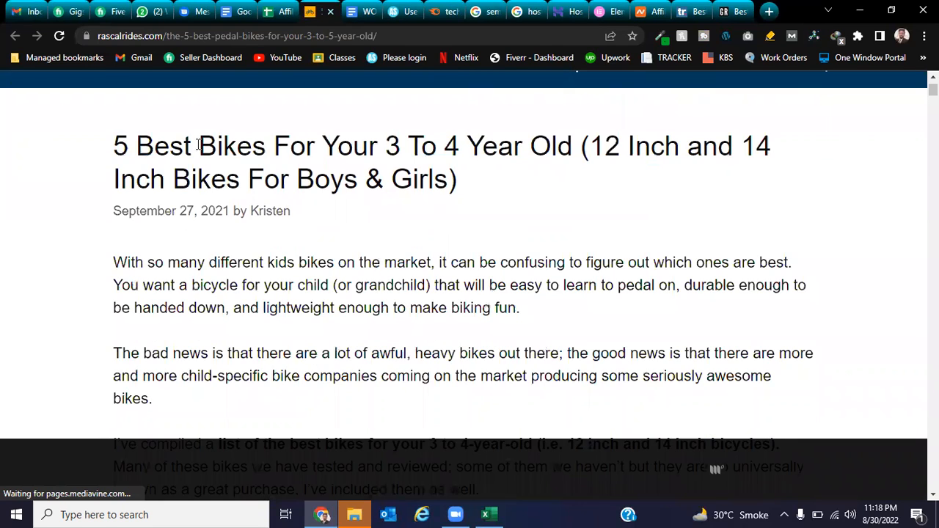
pyautogui.moveTo(300, 150); pyautogui.dragTo(473, 146)
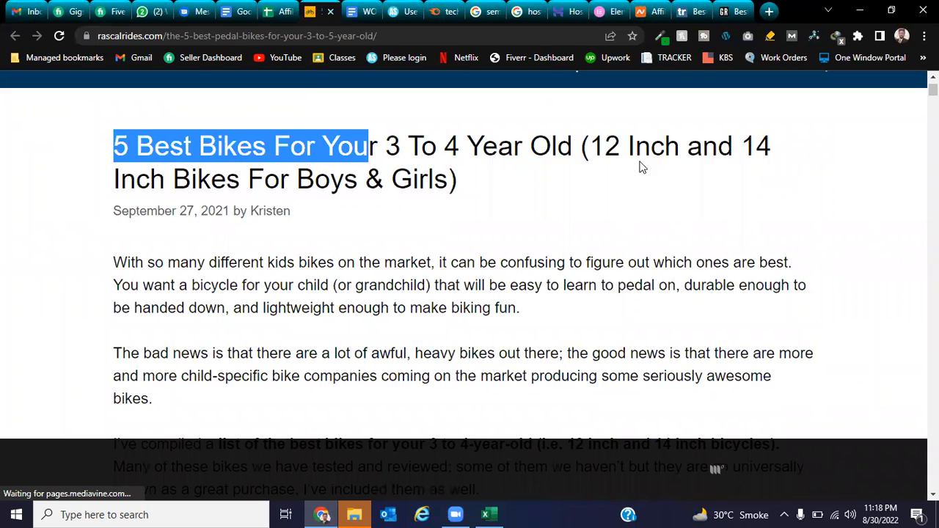
pyautogui.click(769, 159)
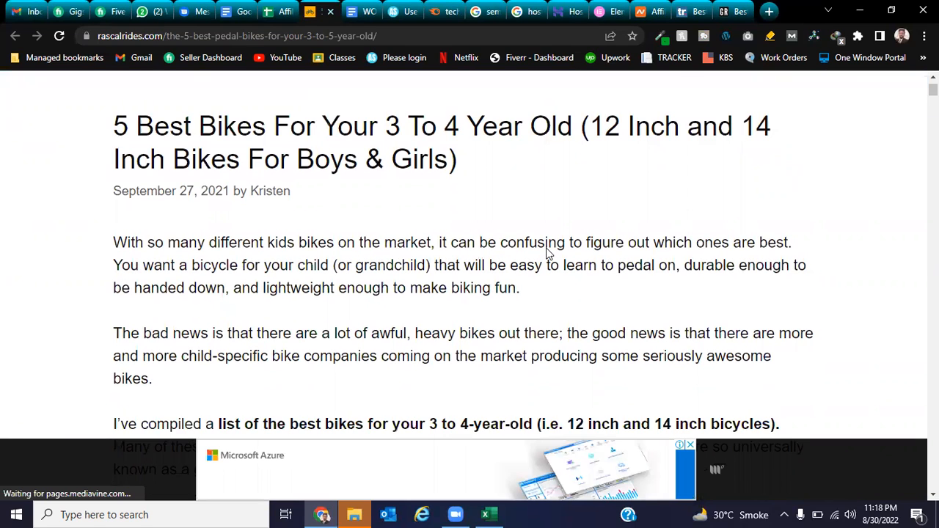
# Find the article's top picks and open the Woom 2 link in a new browser tab.
pyautogui.scroll(-10, 546, 253)
pyautogui.scroll(-2, 546, 255)
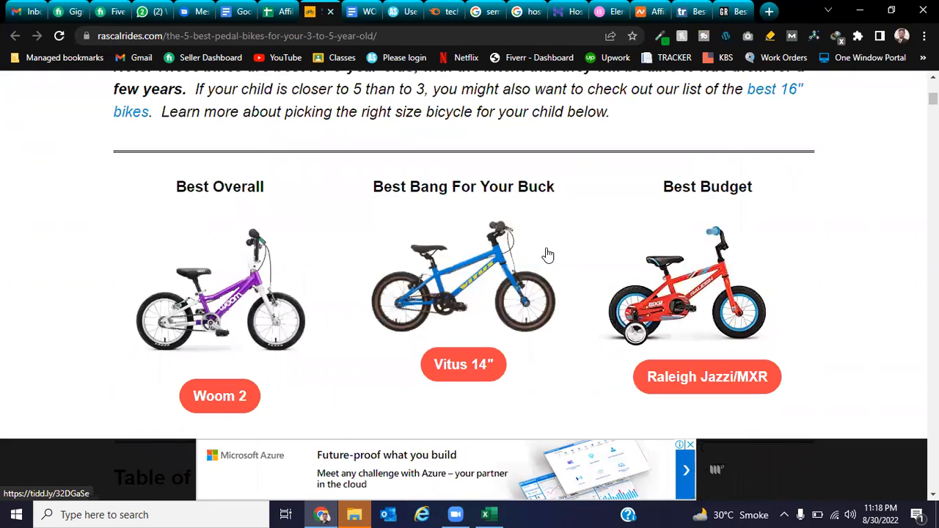
pyautogui.scroll(-1, 547, 254)
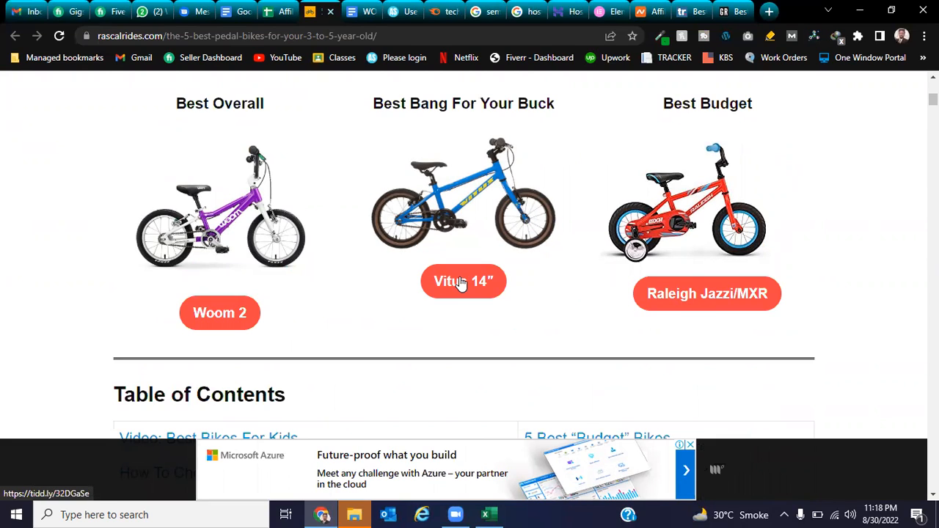
pyautogui.rightClick(234, 314)
pyautogui.click(253, 318)
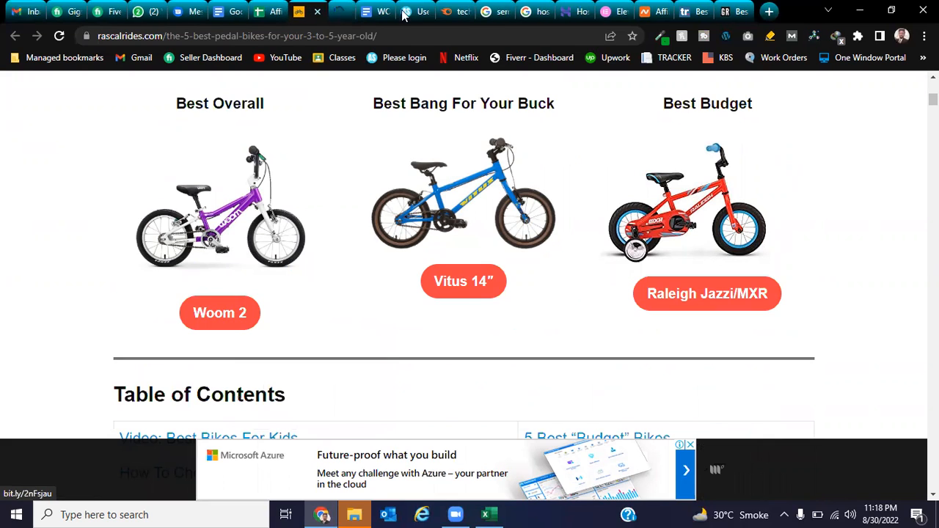
pyautogui.click(342, 9)
pyautogui.click(341, 9)
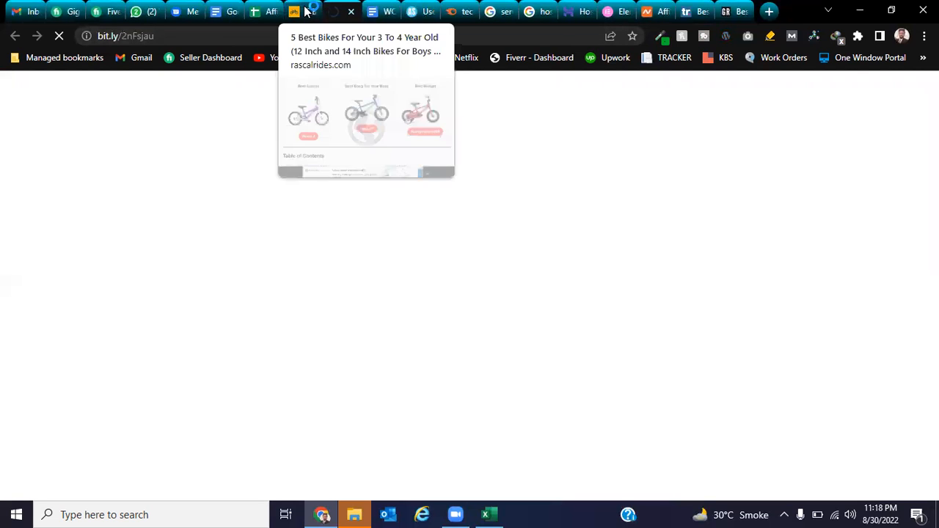
# Return to the Rascal Rides article and look over its advice on choosing a bike and the right size.
pyautogui.click(307, 11)
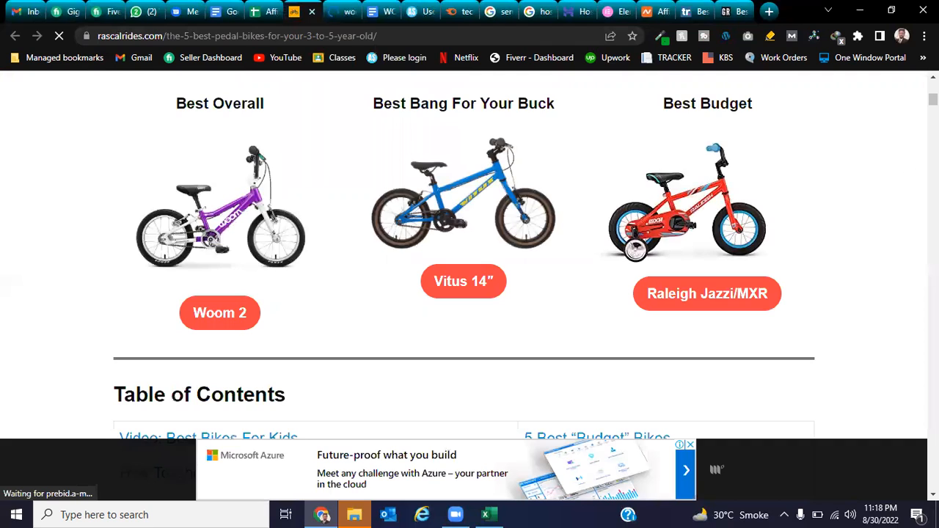
pyautogui.scroll(-15, 465, 286)
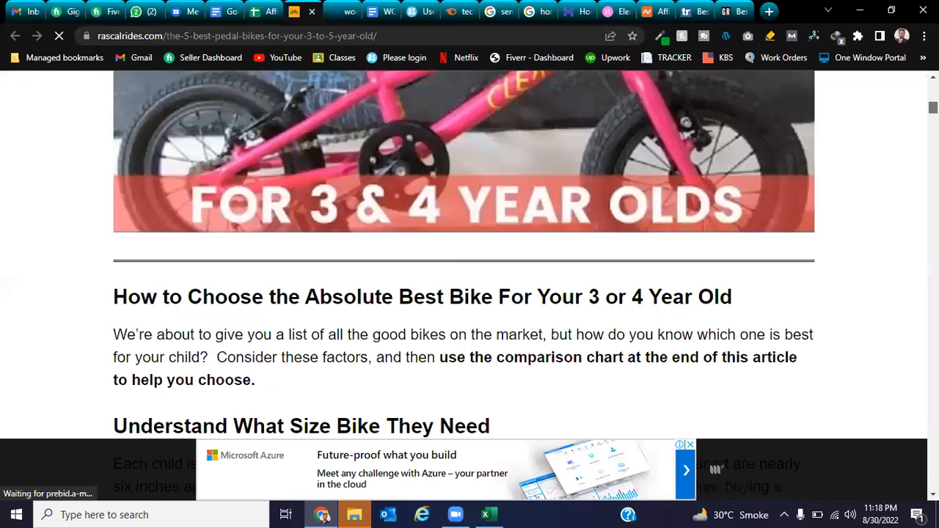
pyautogui.scroll(-4, 470, 286)
pyautogui.scroll(2, 443, 93)
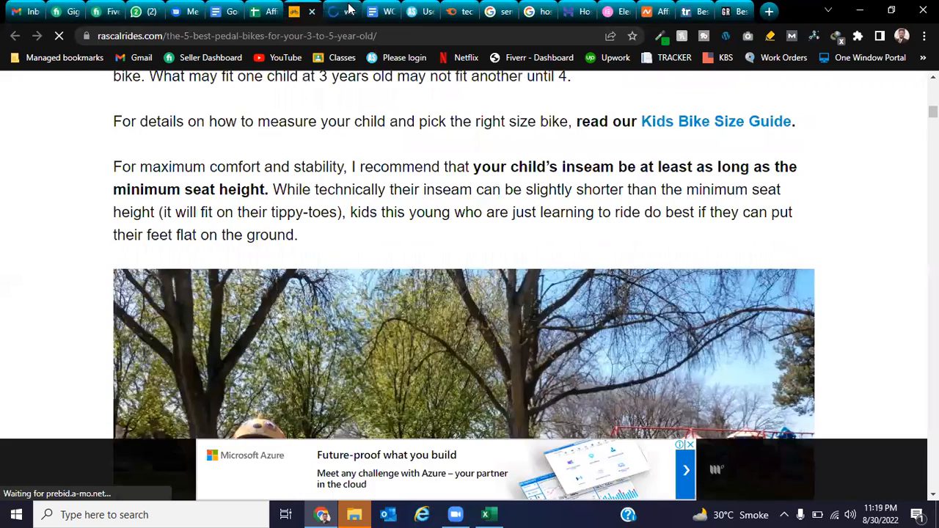
# Examine the woom 2 product page opened from the affiliate link and highlight the bike's price.
pyautogui.click(341, 11)
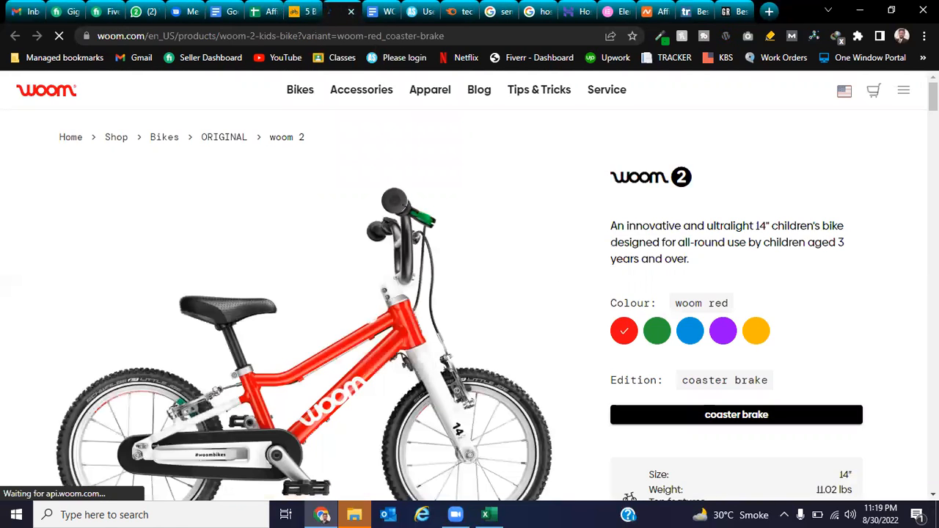
pyautogui.scroll(-2, 469, 294)
pyautogui.scroll(-2, 820, 415)
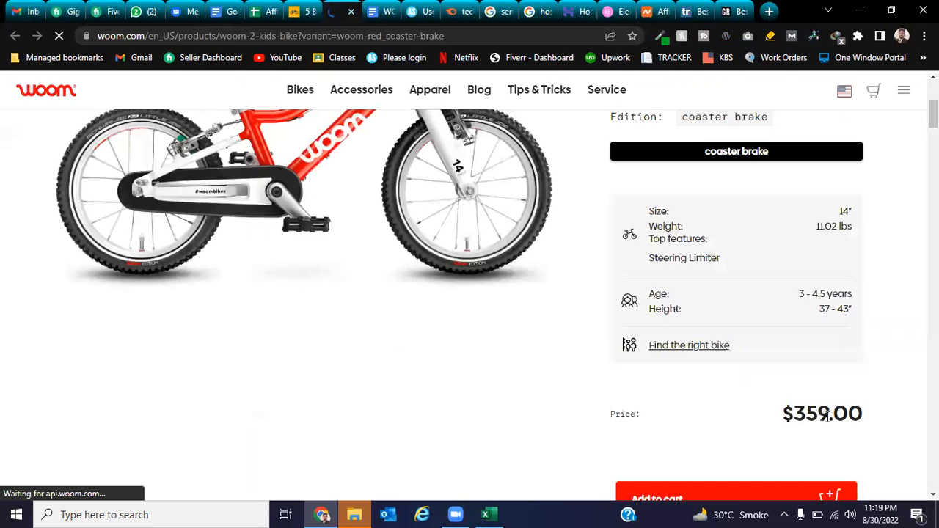
pyautogui.moveTo(784, 414); pyautogui.dragTo(826, 416)
pyautogui.click(534, 143)
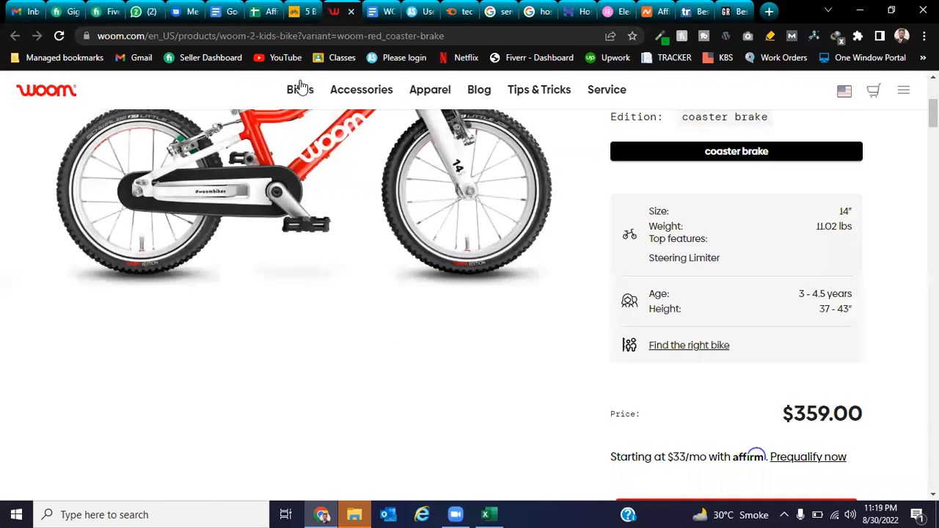
pyautogui.scroll(4, 300, 88)
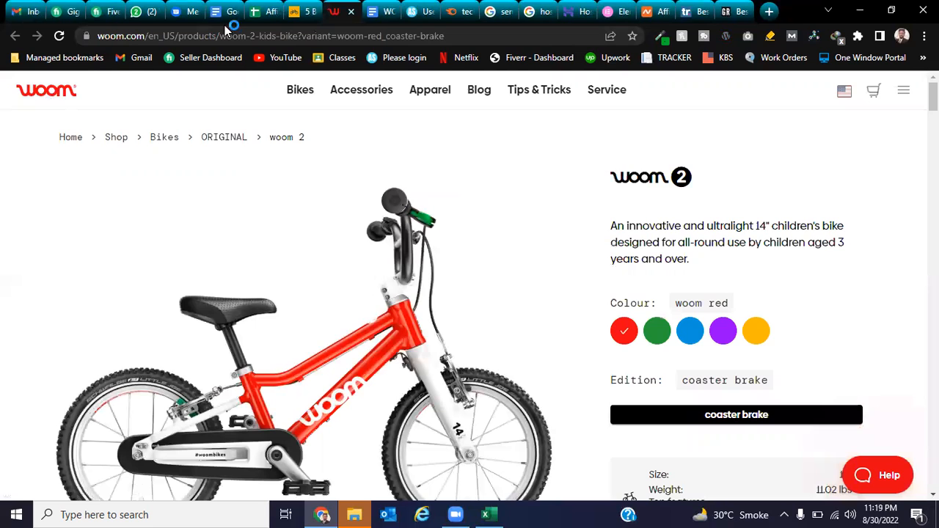
# Close the woom 2 product page and return to the Keyword Research Bikes sheet.
pyautogui.click(352, 16)
pyautogui.hotkey('ctrl', 'shift', 'Tab')
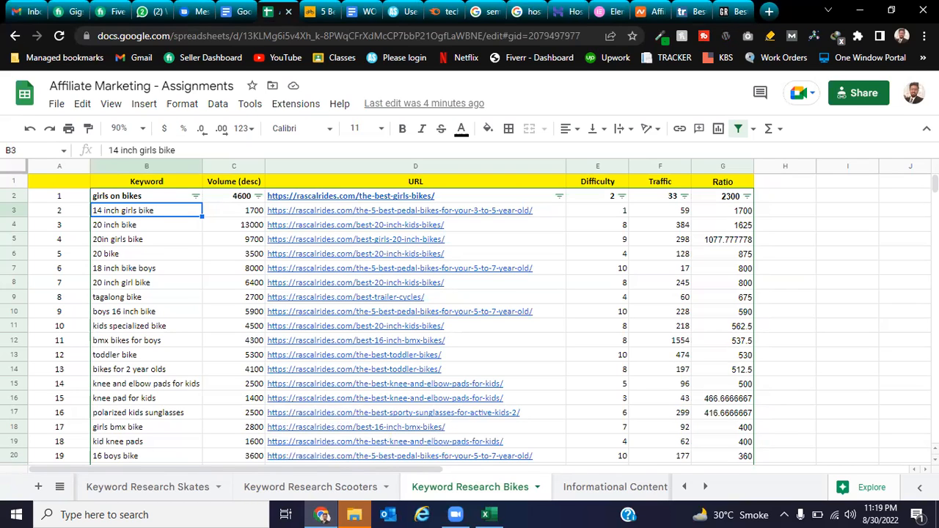
pyautogui.click(457, 515)
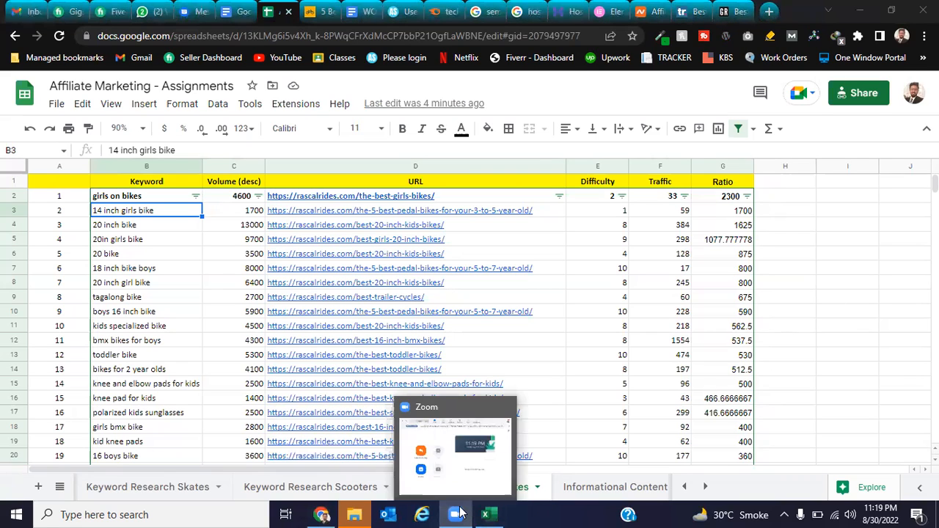